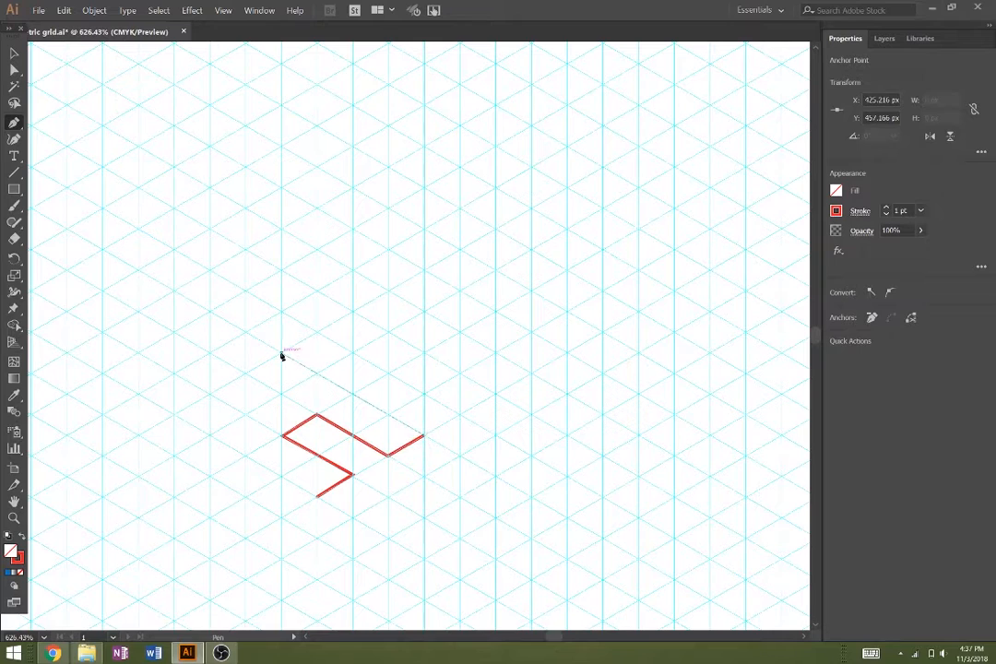
Complete the isometric letter A outline along the grid and draw its diamond-shaped counter with the Pen tool
{"action": "left_click", "coordinate": [245, 332]}
{"action": "left_click", "coordinate": [136, 395]}
{"action": "left_click", "coordinate": [318, 495]}
{"action": "left_click", "coordinate": [210, 393]}
{"action": "left_click", "coordinate": [245, 374]}
{"action": "left_click", "coordinate": [281, 395]}
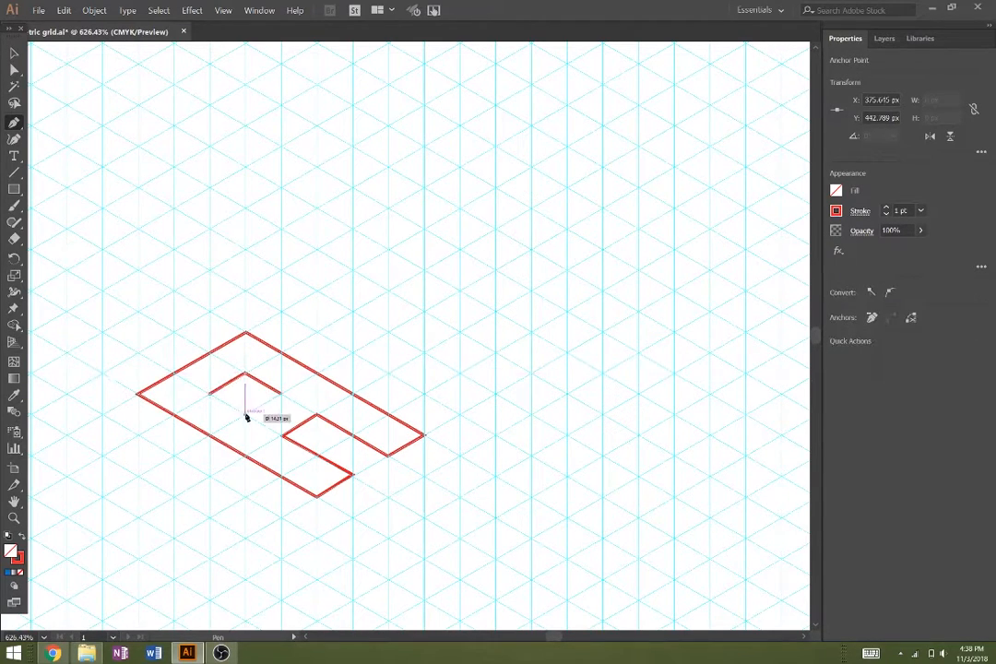
Select both letter A paths and give them a solid red fill with no stroke
{"action": "left_click", "coordinate": [14, 54]}
{"action": "left_click_drag", "start_coordinate": [86, 241], "coordinate": [310, 381]}
{"action": "left_click", "coordinate": [102, 11]}
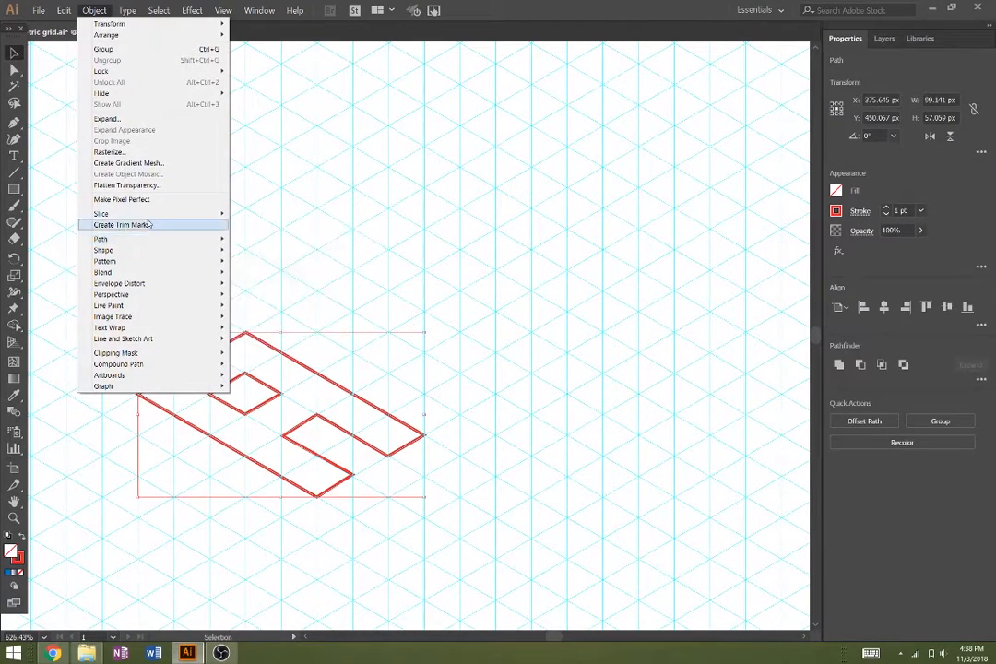
{"action": "left_click", "coordinate": [103, 475]}
{"action": "left_click_drag", "start_coordinate": [103, 474], "coordinate": [270, 371]}
{"action": "left_click", "coordinate": [836, 211]}
{"action": "left_click", "coordinate": [687, 261]}
{"action": "left_click", "coordinate": [836, 191]}
{"action": "left_click", "coordinate": [720, 242]}
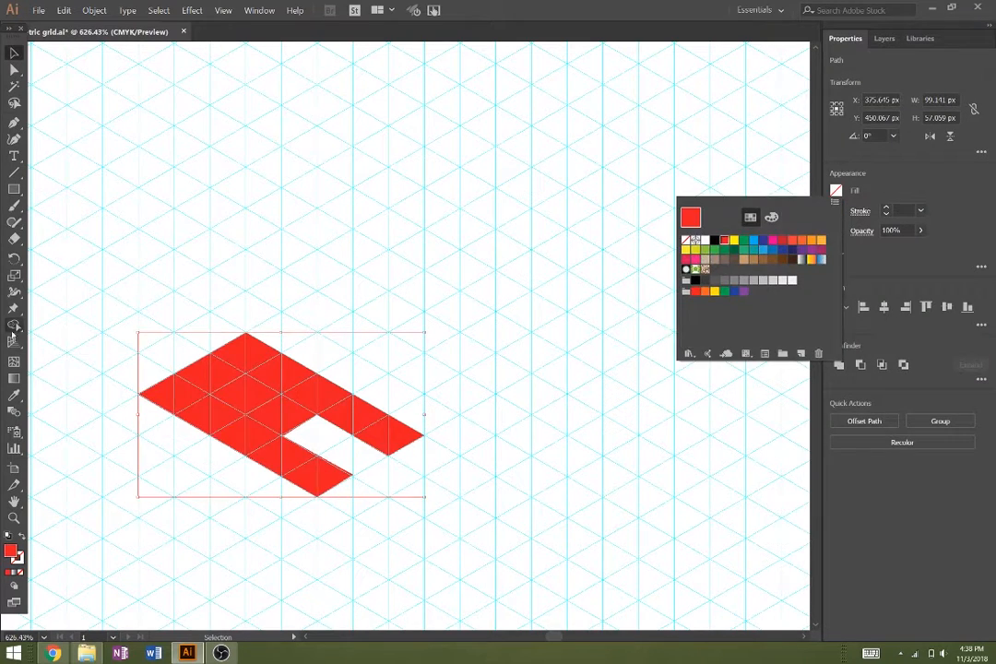
Cut the diamond counter out of the letter A with the Shape Builder and fill the letter with light gray
{"action": "left_click", "coordinate": [14, 326]}
{"action": "left_click", "coordinate": [249, 397], "text": "alt"}
{"action": "left_click", "coordinate": [15, 54]}
{"action": "left_click", "coordinate": [835, 190]}
{"action": "left_click", "coordinate": [764, 281]}
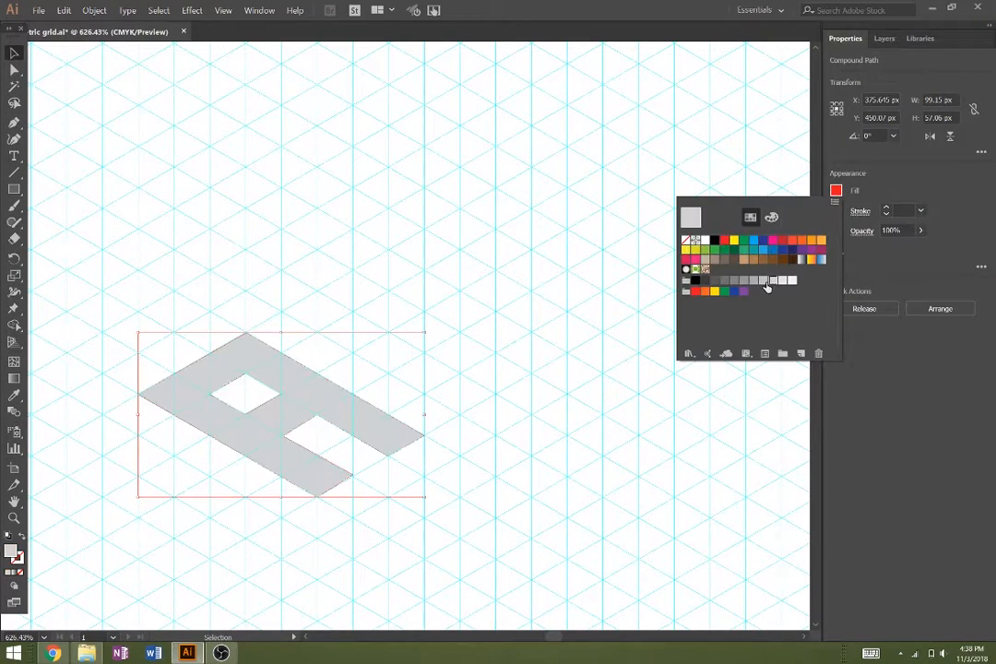
{"action": "left_click", "coordinate": [285, 308]}
{"action": "left_click", "coordinate": [359, 275]}
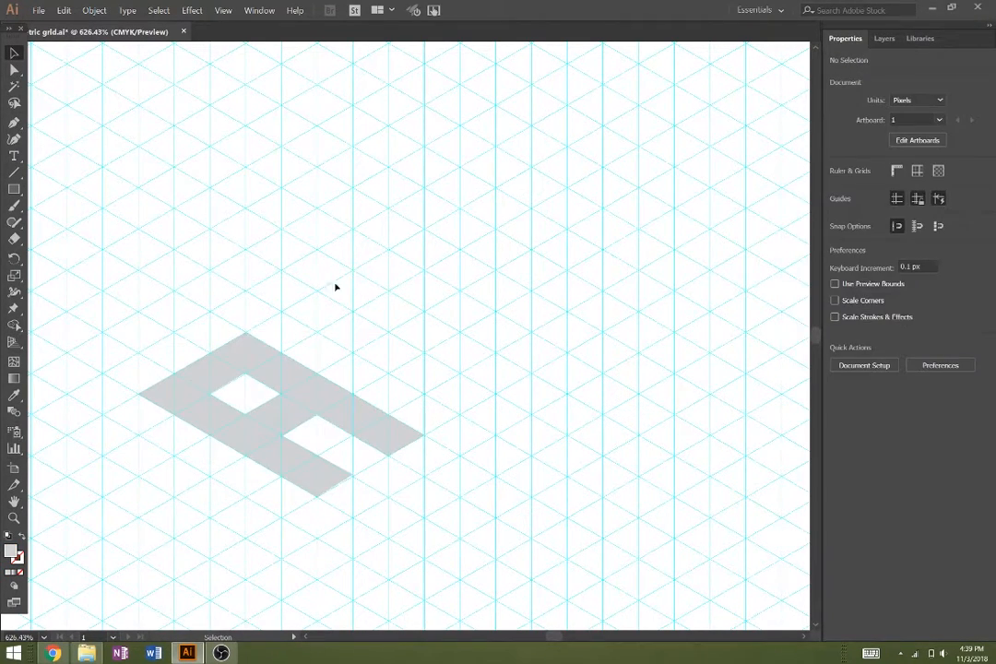
Draw an isometric letter C with the Pen tool on the grid, beyond the A's upper-right edge
{"action": "key", "text": "p"}
{"action": "left_click", "coordinate": [281, 312]}
{"action": "left_click", "coordinate": [389, 249]}
{"action": "left_click", "coordinate": [423, 270]}
{"action": "left_click", "coordinate": [355, 304]}
{"action": "left_click", "coordinate": [459, 375]}
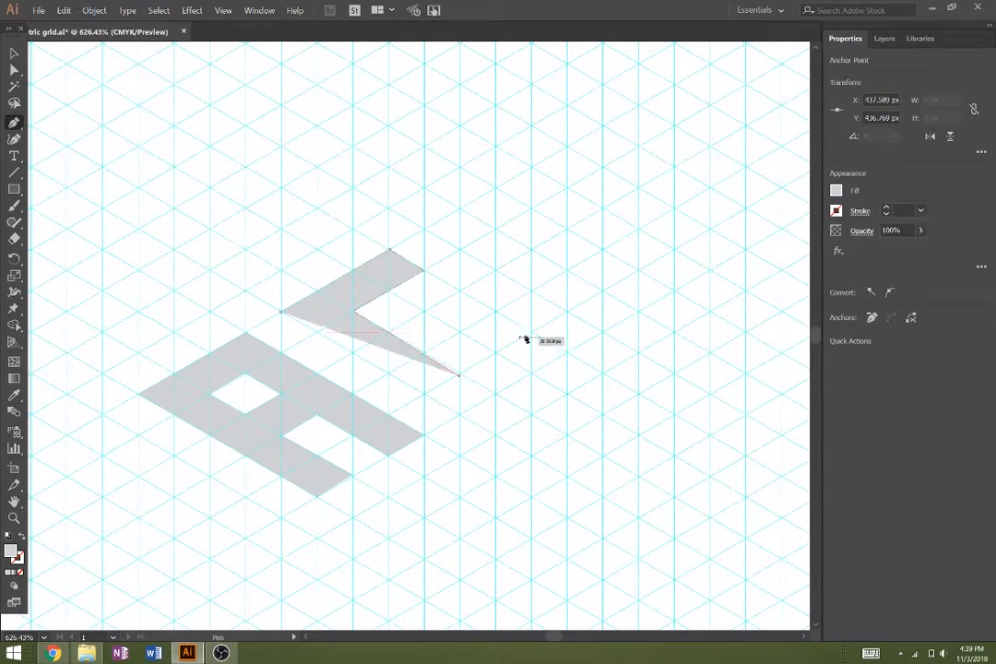
{"action": "left_click", "coordinate": [528, 337]}
{"action": "left_click", "coordinate": [566, 350]}
{"action": "left_click", "coordinate": [458, 415]}
{"action": "left_click", "coordinate": [281, 311]}
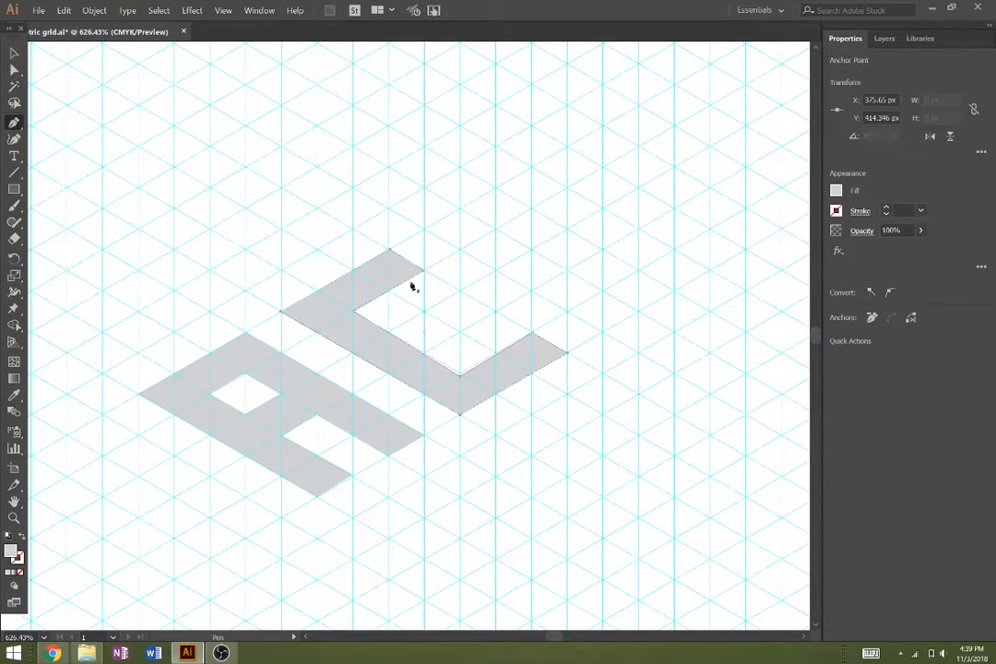
Draw an isometric letter E with three arms along the grid, following the C in the same row
{"action": "left_click", "coordinate": [604, 331]}
{"action": "left_click", "coordinate": [710, 270]}
{"action": "left_click", "coordinate": [674, 250]}
{"action": "left_click", "coordinate": [604, 289]}
{"action": "left_click", "coordinate": [567, 267]}
{"action": "left_click", "coordinate": [604, 248]}
{"action": "left_click", "coordinate": [567, 228]}
{"action": "left_click", "coordinate": [532, 246]}
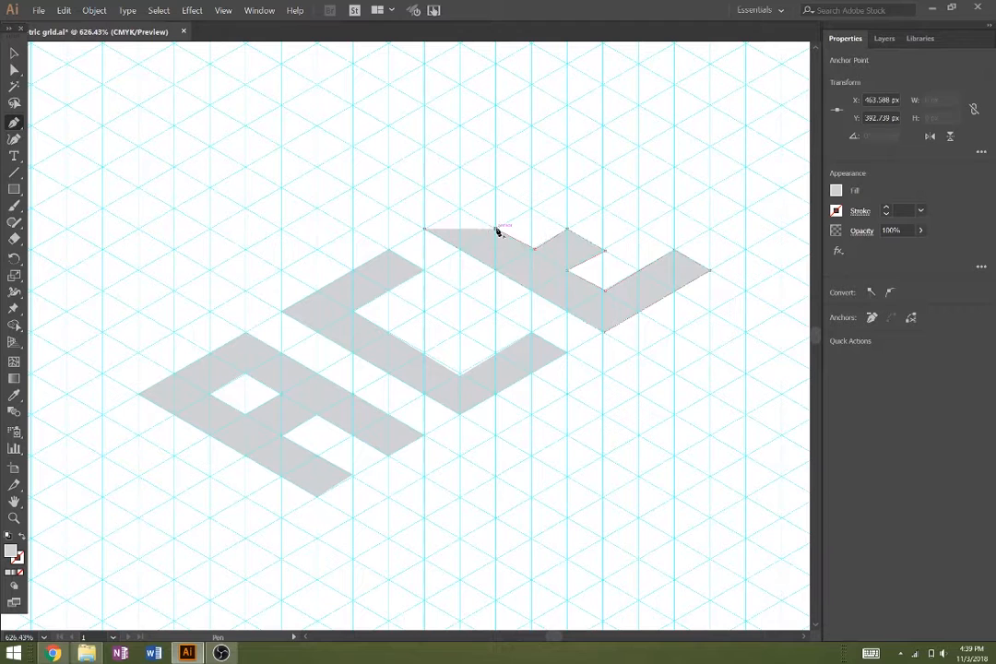
{"action": "left_click", "coordinate": [496, 228]}
{"action": "left_click", "coordinate": [567, 187]}
{"action": "left_click", "coordinate": [532, 167]}
{"action": "left_click", "coordinate": [424, 228]}
{"action": "left_click", "coordinate": [604, 331]}
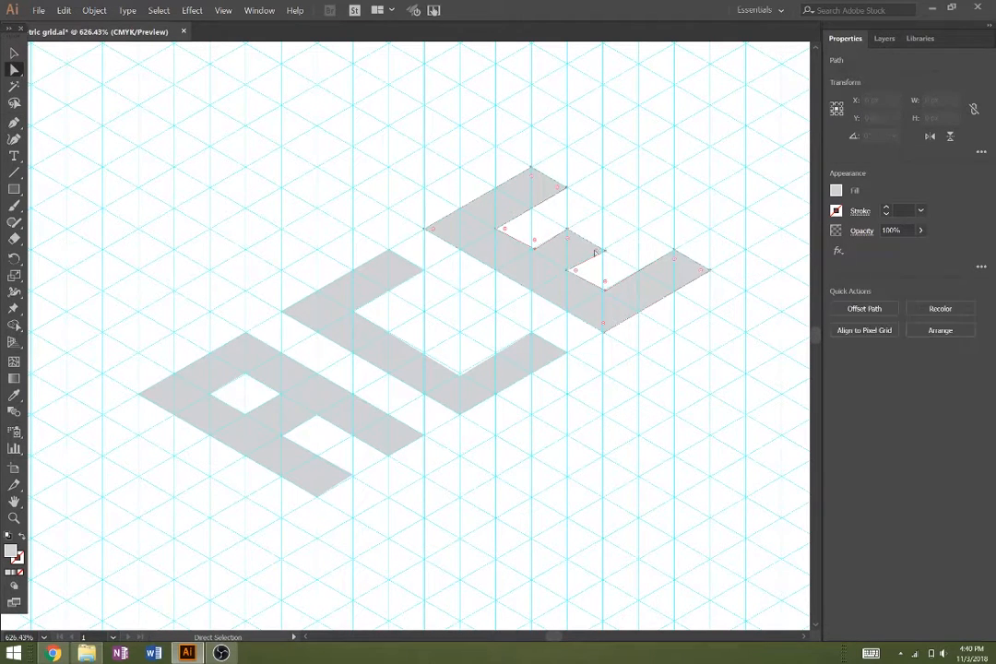
{"action": "left_click", "coordinate": [228, 392]}
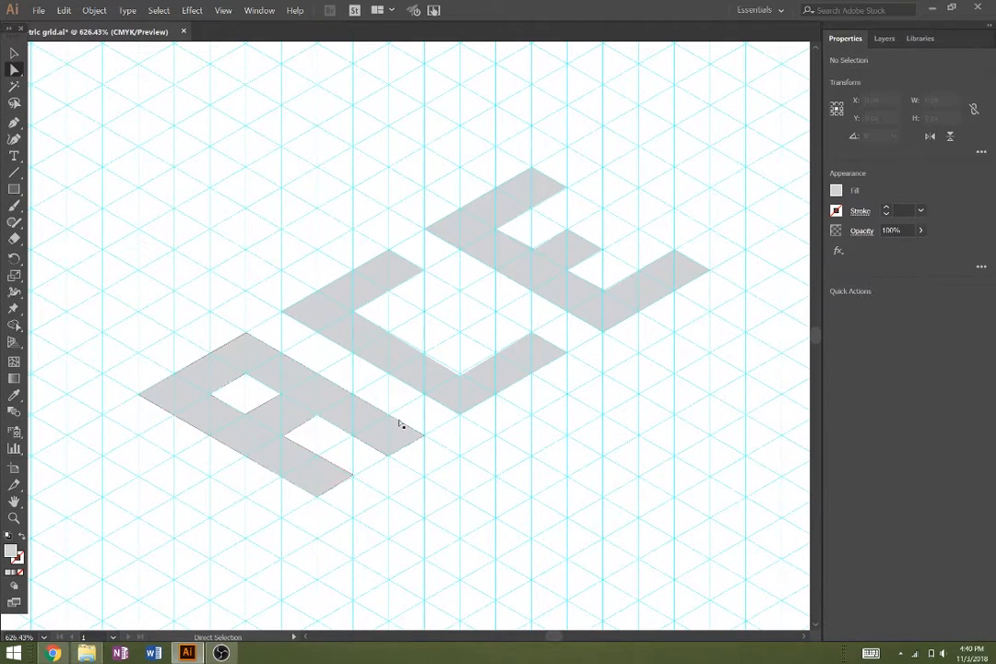
{"action": "key", "text": "p"}
{"action": "left_click", "coordinate": [836, 190]}
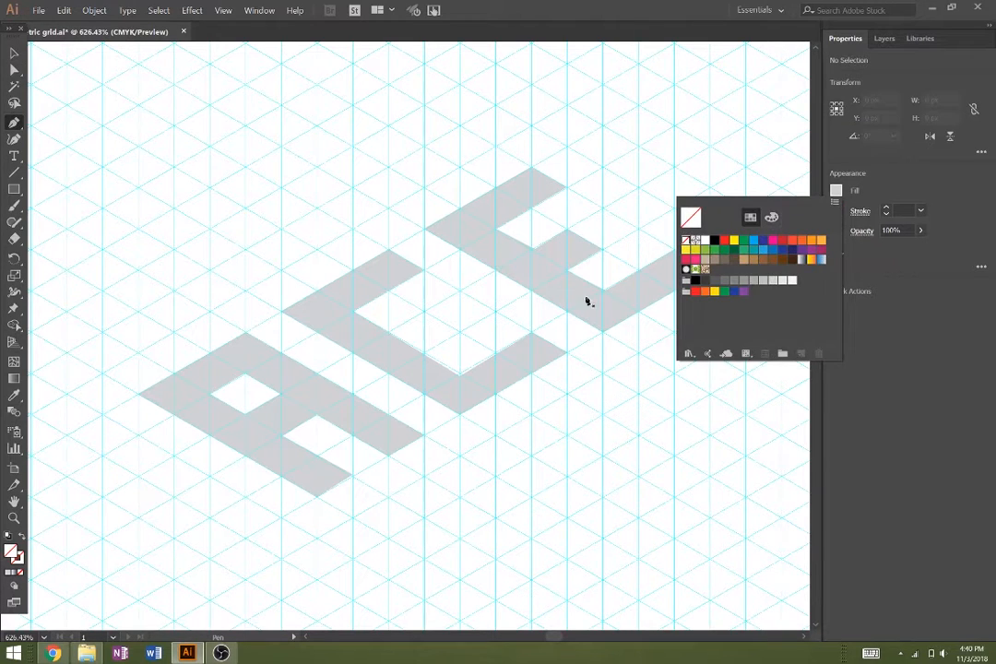
{"action": "left_click", "coordinate": [191, 386]}
{"action": "left_click", "coordinate": [336, 408], "text": "ctrl"}
{"action": "left_click", "coordinate": [836, 190]}
{"action": "left_click", "coordinate": [458, 508], "text": "ctrl"}
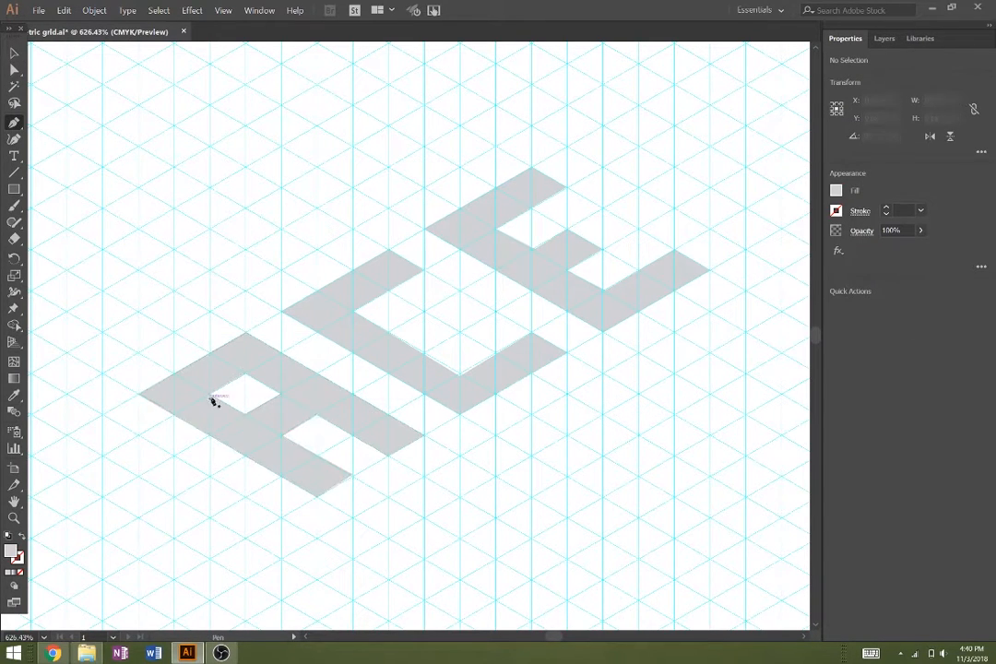
Draw a vertical shading face below the A counter's lower-left edge and fill it with a darker gray
{"action": "left_click", "coordinate": [210, 396]}
{"action": "left_click", "coordinate": [209, 436]}
{"action": "left_click", "coordinate": [246, 456]}
{"action": "left_click", "coordinate": [246, 414]}
{"action": "left_click", "coordinate": [211, 395]}
{"action": "left_click", "coordinate": [835, 190]}
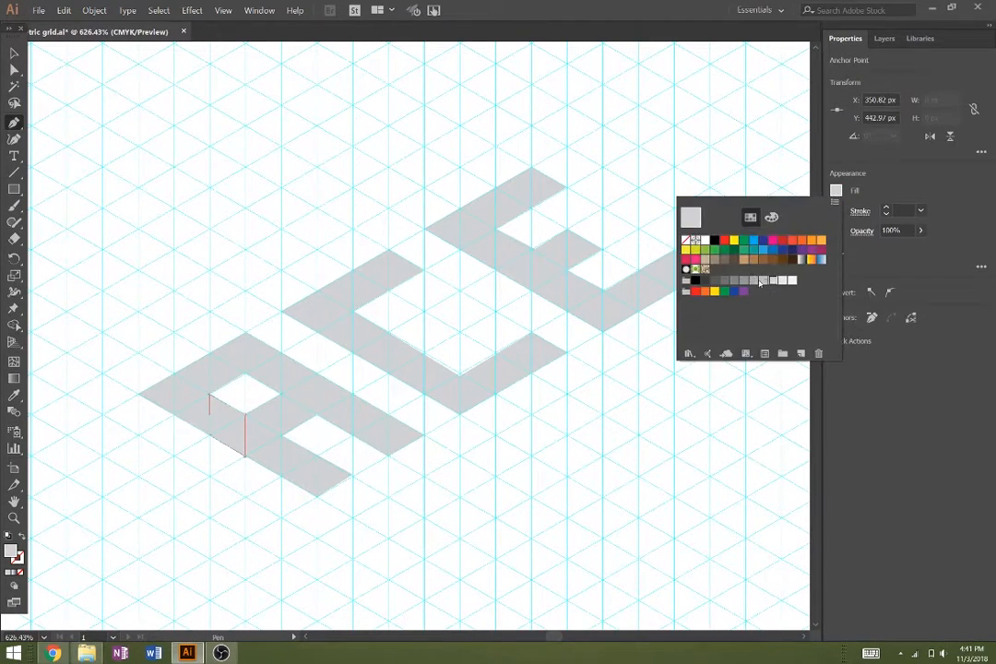
{"action": "left_click", "coordinate": [762, 280]}
Draw the darker gray shading face along the A's long upper-right leg, following the counter and notch edges
{"action": "left_click", "coordinate": [245, 335]}
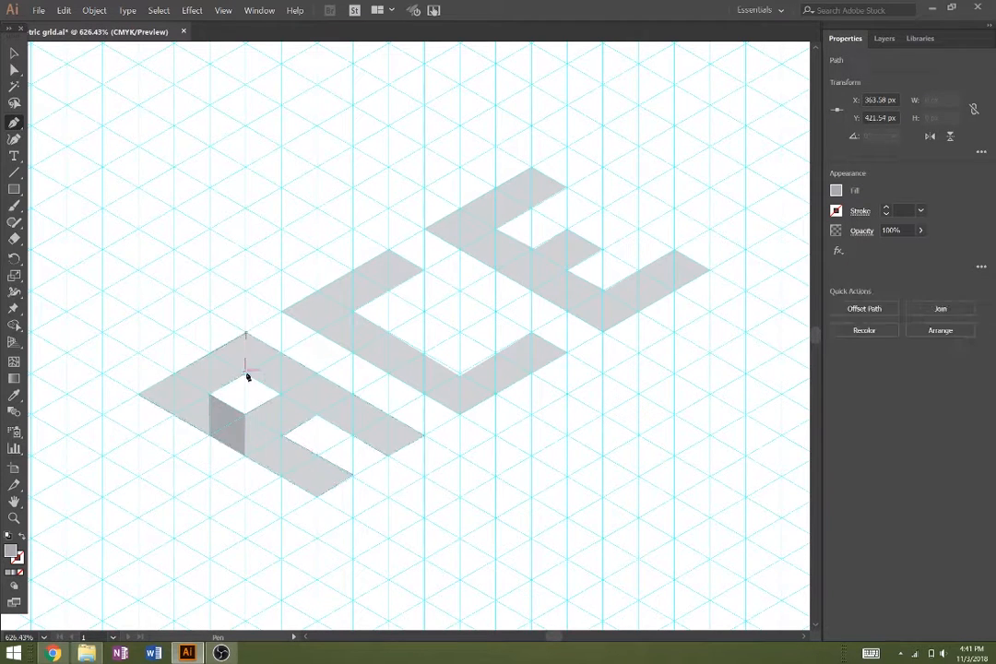
{"action": "left_click", "coordinate": [279, 395]}
{"action": "left_click", "coordinate": [317, 416]}
{"action": "left_click", "coordinate": [388, 456]}
{"action": "left_click", "coordinate": [424, 437]}
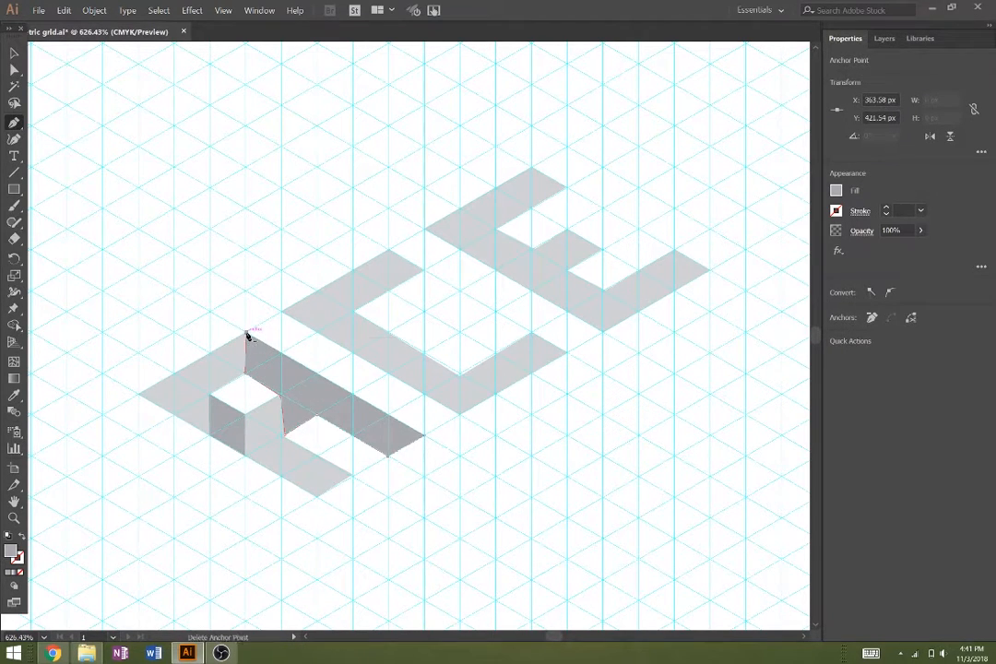
{"action": "left_click", "coordinate": [245, 334]}
Draw the darker gray shading face on the end of the A's lower leg and deselect it
{"action": "left_click", "coordinate": [318, 497]}
{"action": "left_click", "coordinate": [281, 477]}
{"action": "left_click", "coordinate": [282, 435]}
{"action": "left_click_drag", "start_coordinate": [298, 423], "coordinate": [282, 435]}
{"action": "left_click", "coordinate": [141, 409]}
{"action": "left_click", "coordinate": [14, 122]}
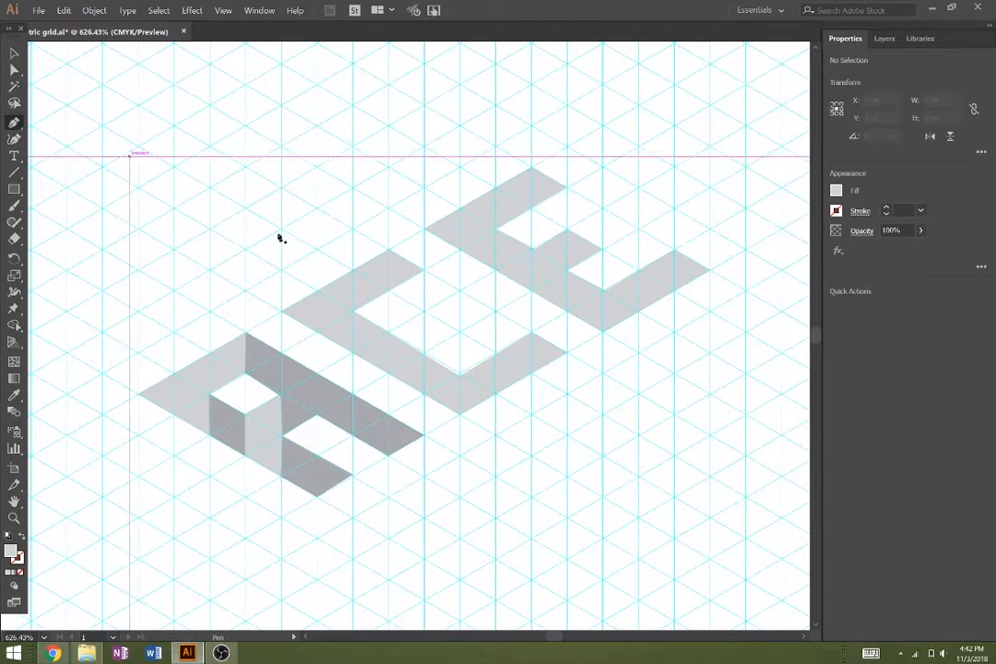
Set the fill to the darker gray and draw the shading face along the inner edge of the C's stem
{"action": "left_click", "coordinate": [837, 190]}
{"action": "left_click", "coordinate": [750, 282]}
{"action": "left_click", "coordinate": [353, 313]}
{"action": "left_click", "coordinate": [354, 353]}
{"action": "left_click", "coordinate": [459, 414]}
{"action": "left_click", "coordinate": [460, 375]}
{"action": "left_click", "coordinate": [354, 313]}
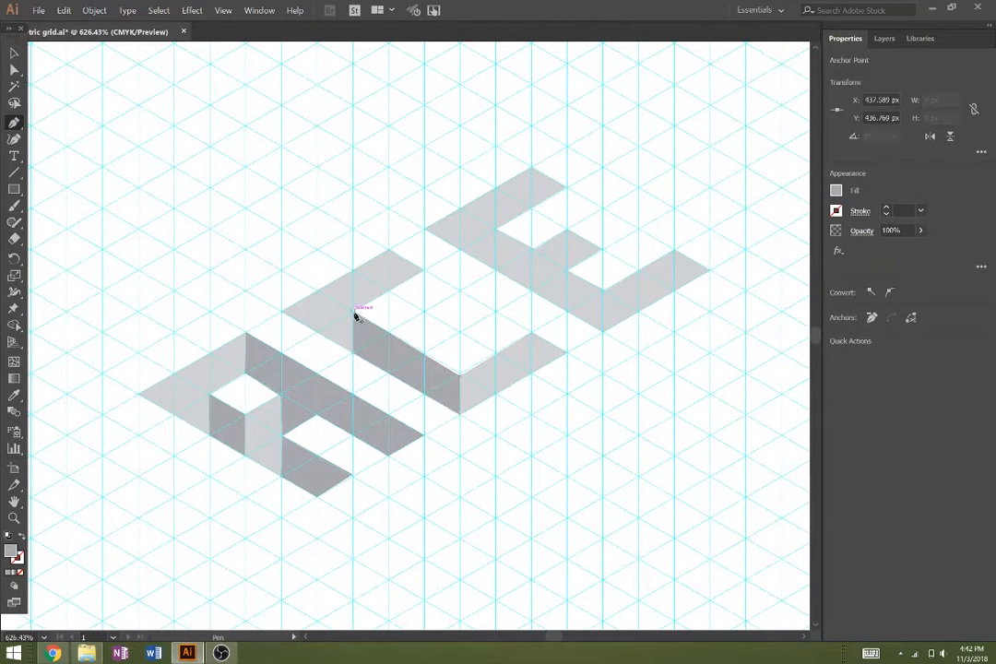
Add darker gray triangular faces to the ends of the C's upper and lower arms
{"action": "left_click", "coordinate": [389, 291]}
{"action": "left_click", "coordinate": [423, 270]}
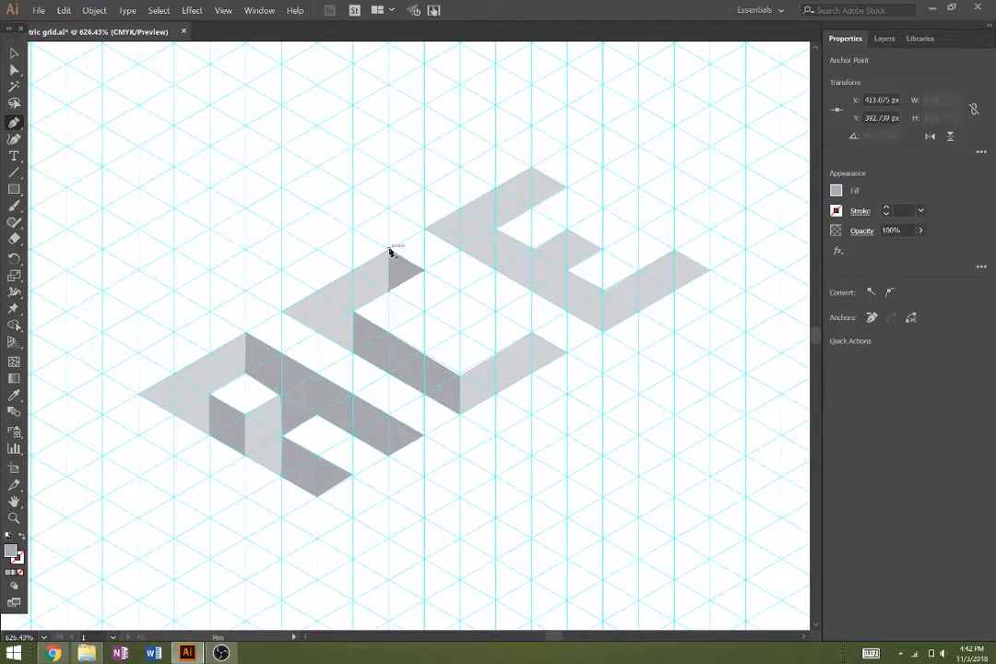
{"action": "left_click", "coordinate": [533, 336]}
Shade the end of the E's upper arm and the stem face between its upper and middle arms
{"action": "left_click", "coordinate": [532, 168]}
{"action": "left_click", "coordinate": [532, 208]}
{"action": "left_click", "coordinate": [566, 189]}
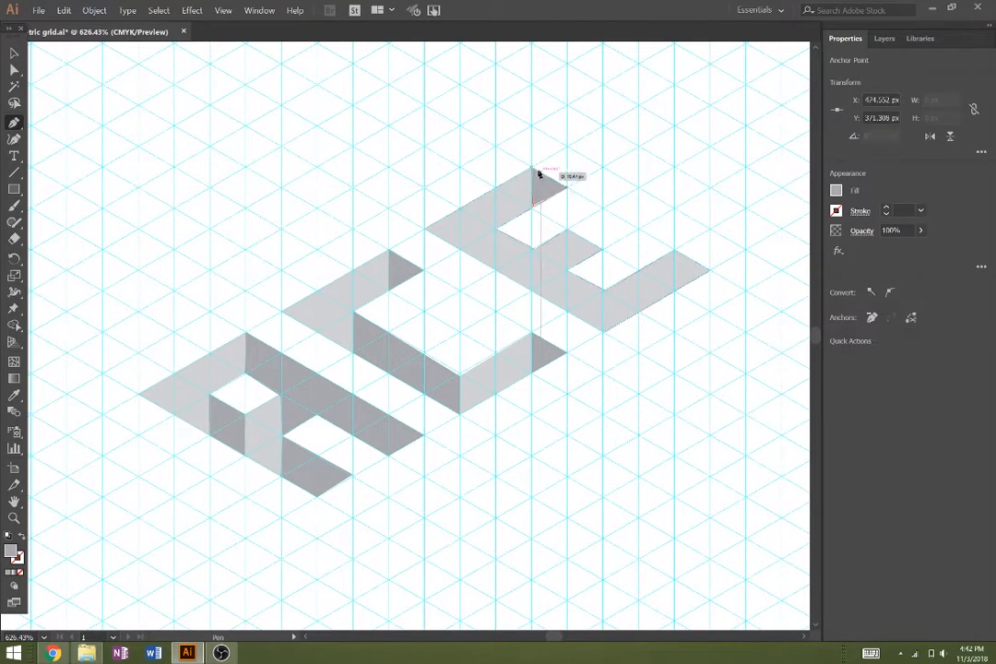
{"action": "left_click", "coordinate": [532, 168]}
{"action": "left_click", "coordinate": [496, 228]}
{"action": "left_click", "coordinate": [496, 270]}
{"action": "left_click", "coordinate": [532, 290]}
{"action": "left_click", "coordinate": [533, 249]}
{"action": "left_click", "coordinate": [496, 229]}
Shade the E's stem face between its middle and lower arms and add end faces to those two arms
{"action": "left_click", "coordinate": [568, 270]}
{"action": "left_click", "coordinate": [568, 312]}
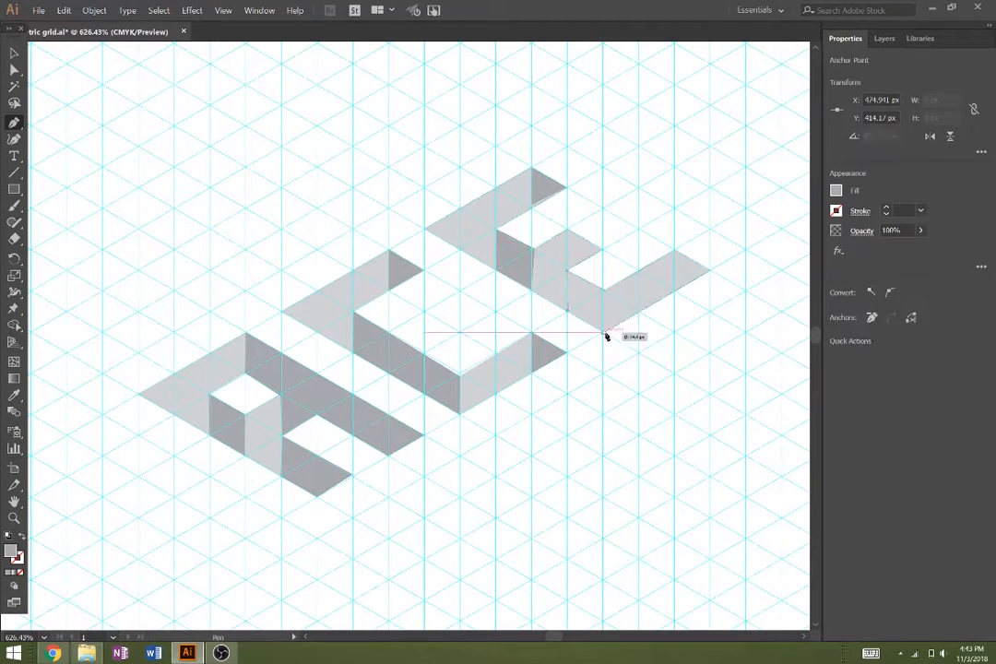
{"action": "left_click", "coordinate": [604, 332]}
{"action": "left_click", "coordinate": [605, 291]}
{"action": "left_click", "coordinate": [568, 270]}
{"action": "left_click", "coordinate": [567, 228]}
{"action": "left_click", "coordinate": [676, 251]}
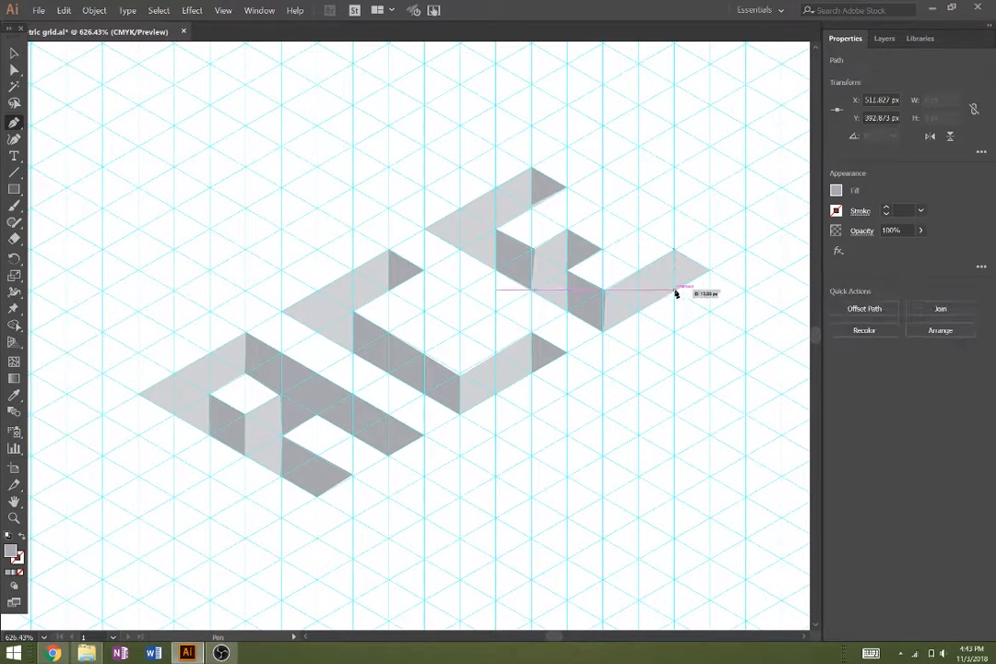
{"action": "left_click", "coordinate": [676, 291]}
{"action": "left_click", "coordinate": [709, 270]}
Move the misaligned corner anchor points of the E's two stem shading faces onto the grid intersections
{"action": "left_click", "coordinate": [532, 237]}
{"action": "key", "text": "a"}
{"action": "left_click_drag", "start_coordinate": [423, 362], "coordinate": [415, 364]}
{"action": "left_click", "coordinate": [430, 344]}
{"action": "left_click", "coordinate": [604, 471]}
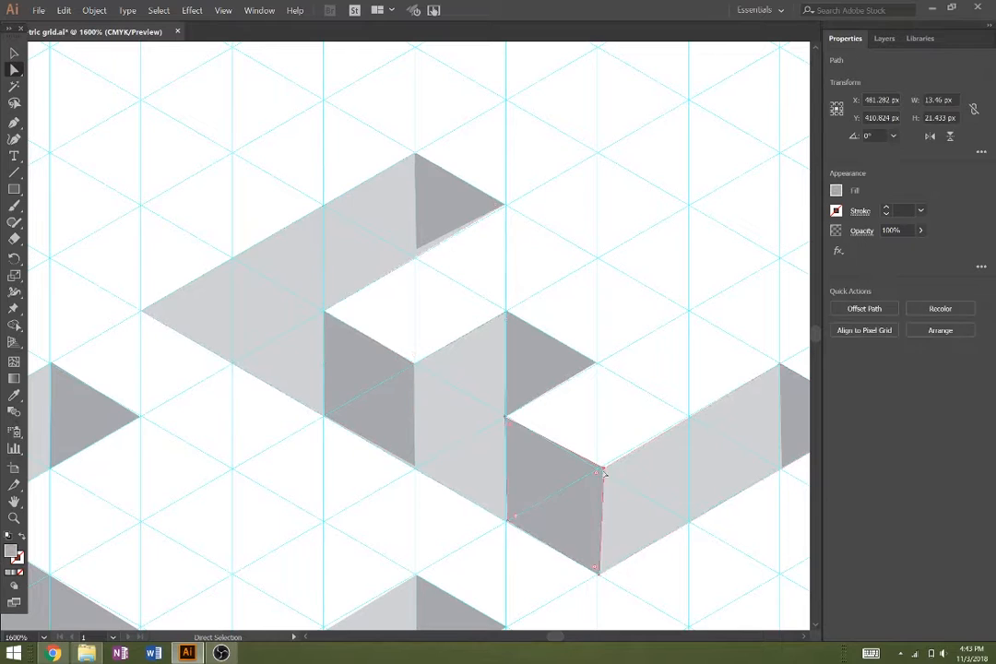
{"action": "left_click_drag", "start_coordinate": [604, 468], "coordinate": [597, 468]}
{"action": "left_click_drag", "start_coordinate": [604, 467], "coordinate": [598, 469]}
Hide the grid on Layer 1 to inspect the shaded letters without it, and show the grid again
{"action": "key", "text": "z"}
{"action": "left_click", "coordinate": [588, 559], "text": "alt"}
{"action": "left_click", "coordinate": [139, 436], "text": "alt"}
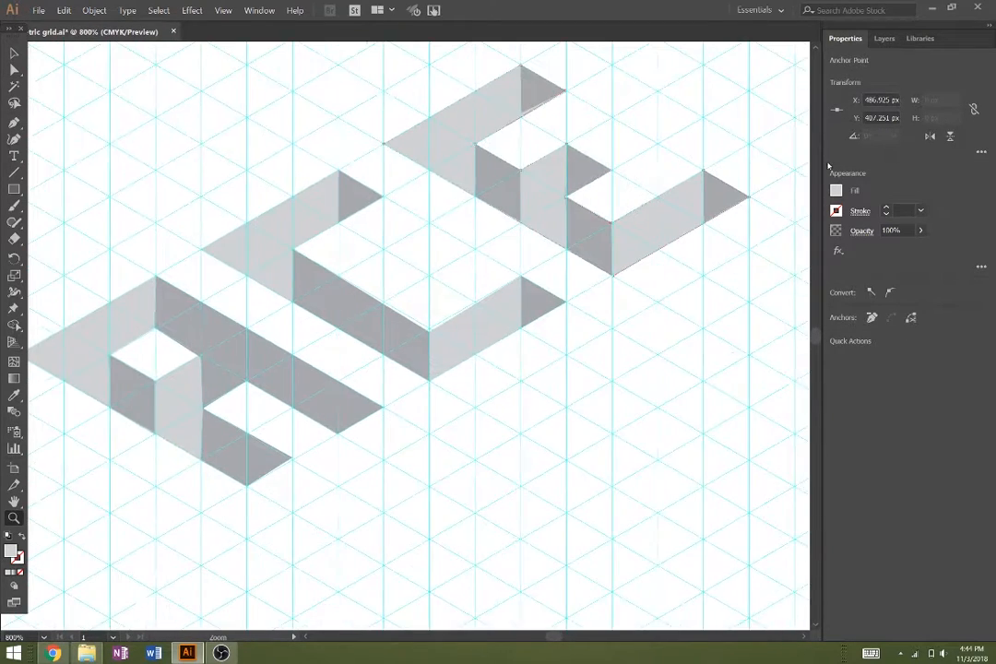
{"action": "left_click", "coordinate": [883, 39]}
{"action": "left_click", "coordinate": [834, 75]}
{"action": "key", "text": "v"}
{"action": "left_click", "coordinate": [602, 379]}
{"action": "left_click", "coordinate": [223, 435]}
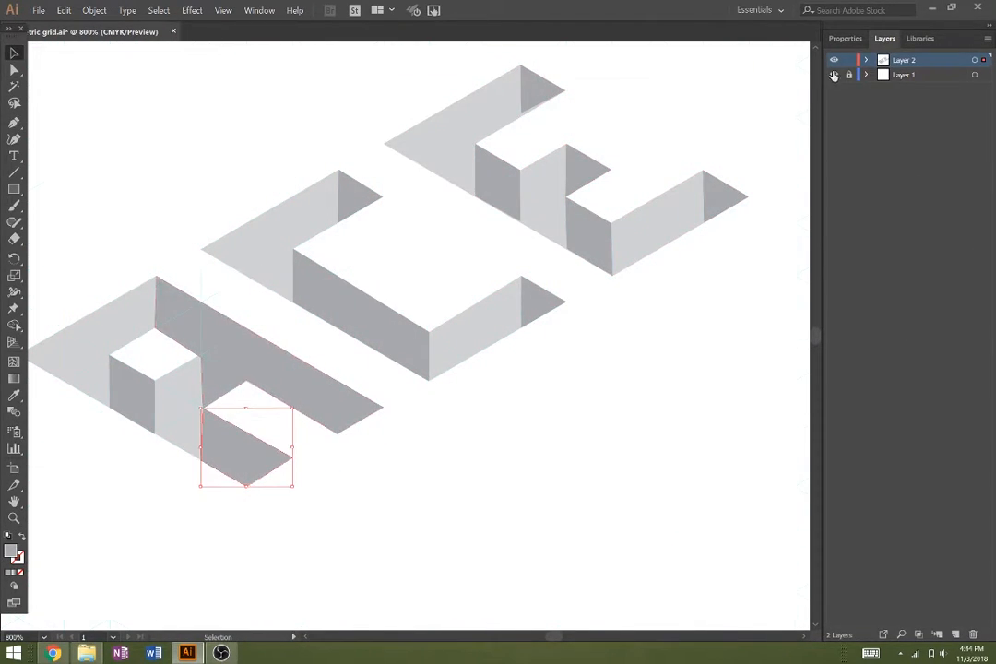
{"action": "left_click", "coordinate": [834, 74]}
Move the corner anchor points of the A's dark shading faces at the notch onto the vertical grid line
{"action": "key", "text": "z"}
{"action": "left_click", "coordinate": [295, 390]}
{"action": "left_click", "coordinate": [295, 390]}
{"action": "left_click", "coordinate": [387, 368]}
{"action": "key", "text": "a"}
{"action": "left_click_drag", "start_coordinate": [377, 230], "coordinate": [371, 227]}
{"action": "key", "text": "ctrl+z"}
{"action": "left_click_drag", "start_coordinate": [376, 230], "coordinate": [370, 227]}
{"action": "left_click", "coordinate": [376, 231]}
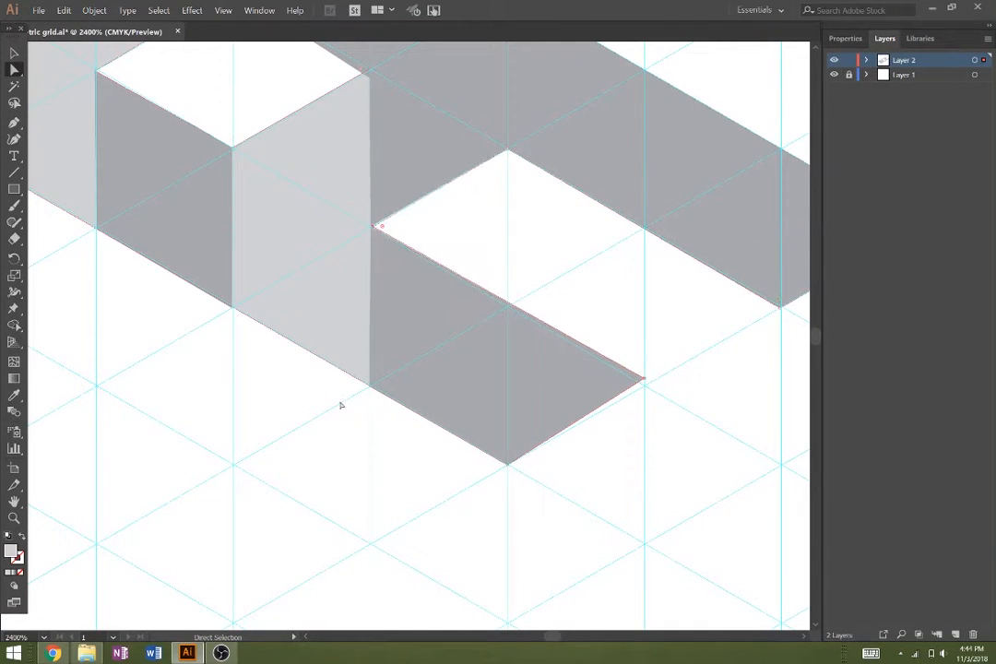
Draw a light gray isometric letter L with the Pen tool in a second row below the A
{"action": "key", "text": "z"}
{"action": "left_click", "coordinate": [392, 411], "text": "alt"}
{"action": "left_click", "coordinate": [392, 411], "text": "alt"}
{"action": "left_click_drag", "start_coordinate": [392, 412], "coordinate": [314, 459]}
{"action": "left_click", "coordinate": [516, 360], "text": "alt"}
{"action": "left_click_drag", "start_coordinate": [517, 359], "coordinate": [380, 466]}
{"action": "left_click", "coordinate": [452, 406], "text": "alt"}
{"action": "left_click_drag", "start_coordinate": [432, 430], "coordinate": [433, 434]}
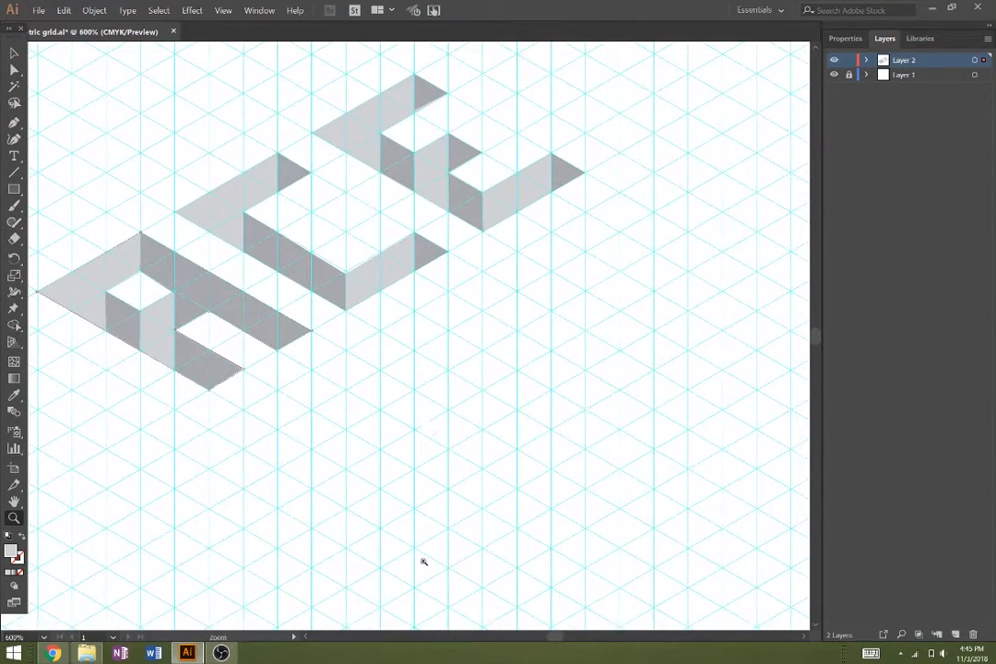
{"action": "key", "text": "p"}
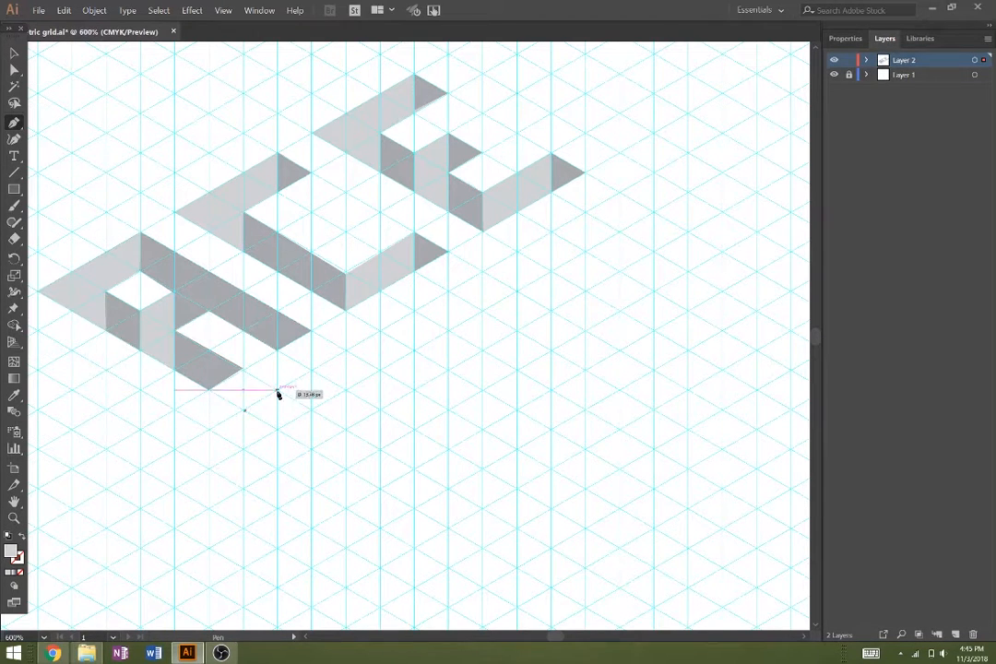
{"action": "left_click", "coordinate": [414, 468]}
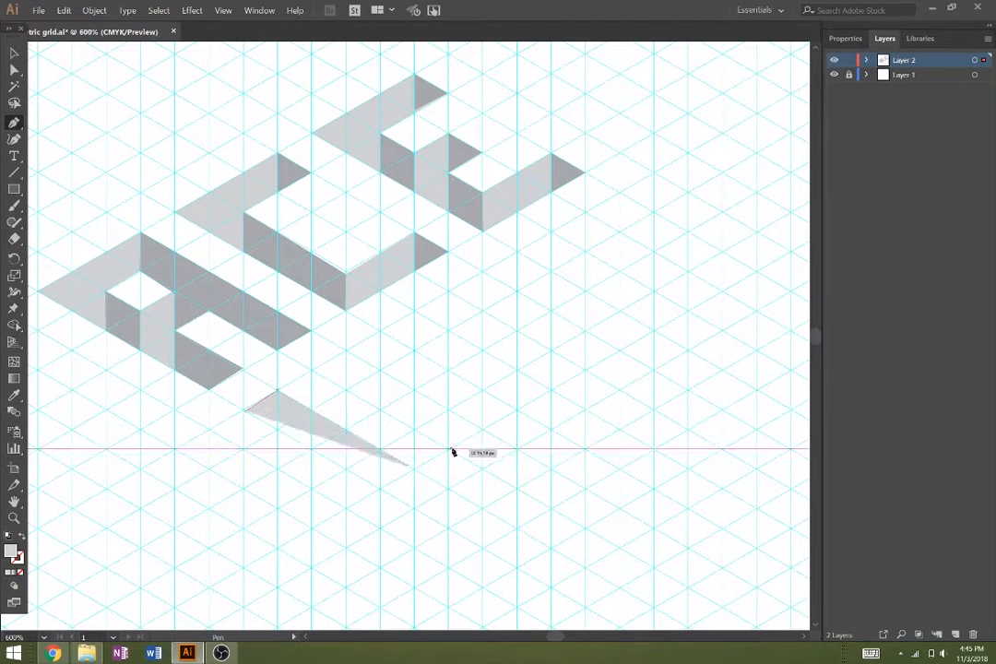
{"action": "left_click", "coordinate": [482, 430]}
{"action": "left_click", "coordinate": [516, 449]}
{"action": "left_click", "coordinate": [380, 527]}
{"action": "key", "text": "ctrl+z"}
{"action": "left_click", "coordinate": [414, 508]}
{"action": "left_click", "coordinate": [245, 410]}
Draw a light gray isometric parallelogram as the letter O's outer shape, following the L in the second row
{"action": "left_click_drag", "start_coordinate": [539, 434], "coordinate": [422, 471]}
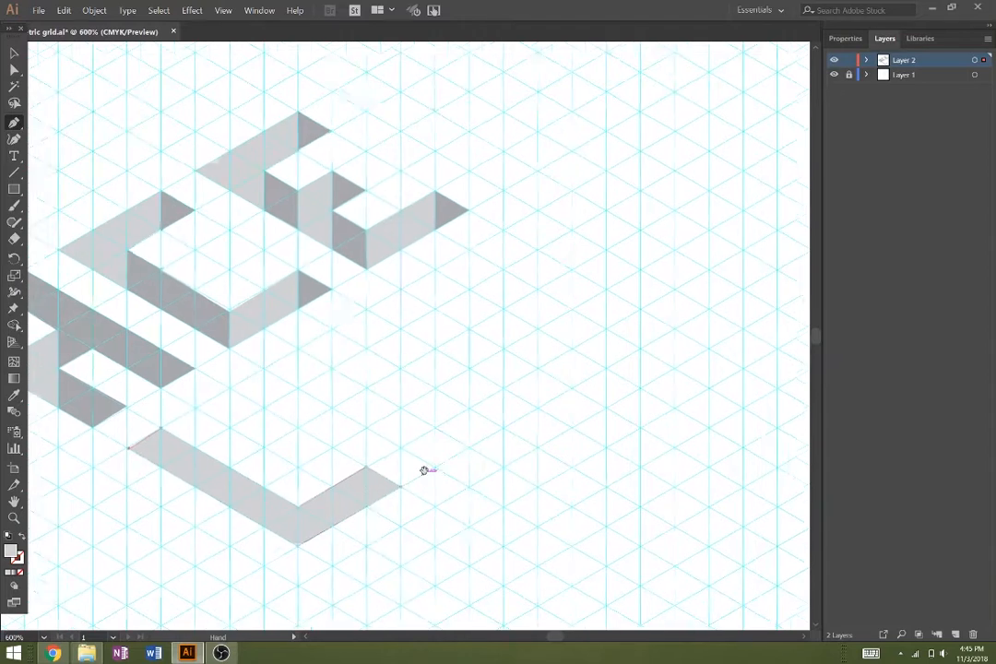
{"action": "left_click", "coordinate": [265, 368]}
{"action": "left_click", "coordinate": [434, 466]}
{"action": "left_click", "coordinate": [540, 410]}
{"action": "left_click", "coordinate": [367, 311]}
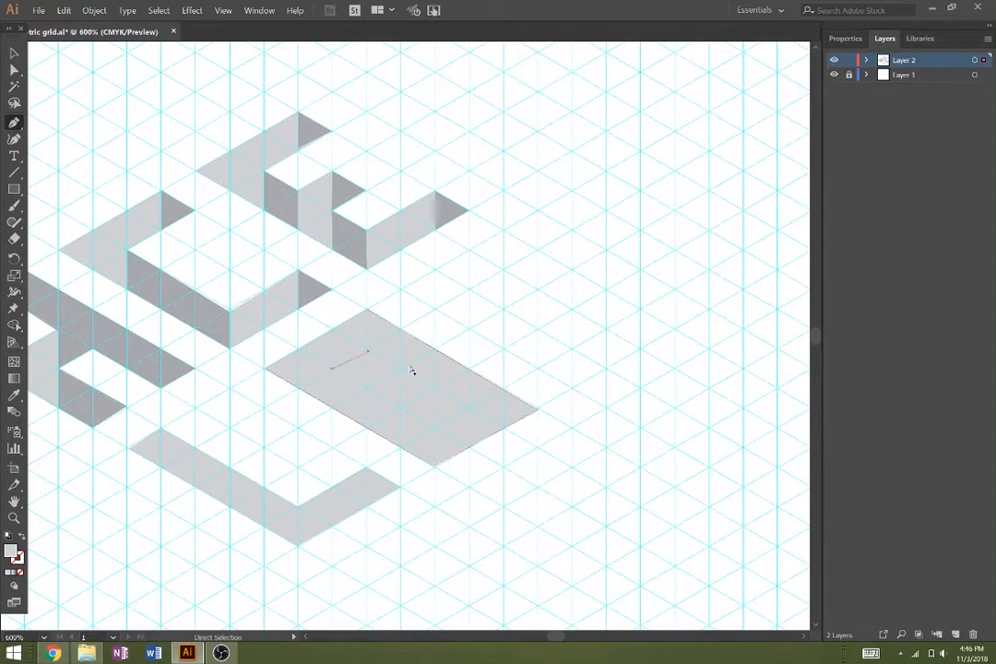
Draw a narrow parallelogram inside the O shape and cut it out with the Shape Builder
{"action": "left_click", "coordinate": [332, 369]}
{"action": "left_click", "coordinate": [367, 349]}
{"action": "key", "text": "v"}
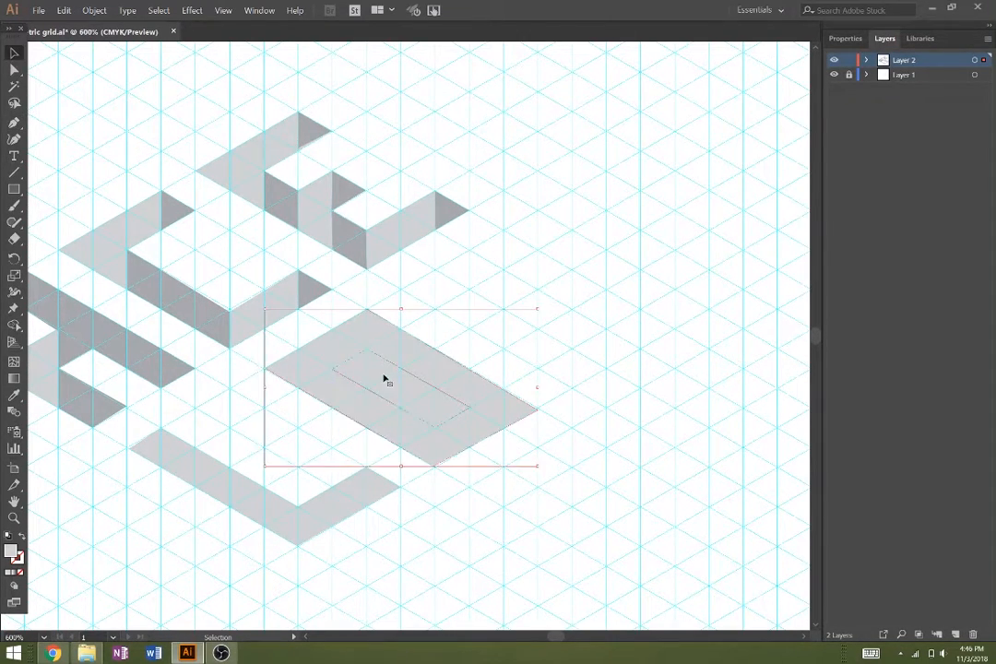
{"action": "key", "text": "shift+m"}
{"action": "left_click", "coordinate": [389, 382], "text": "alt"}
Duplicate the letter O and place the copy at the next grid position up the second row
{"action": "left_click_drag", "start_coordinate": [565, 405], "coordinate": [442, 475]}
{"action": "key", "text": "v"}
{"action": "left_click_drag", "start_coordinate": [383, 480], "coordinate": [523, 402]}
{"action": "key", "text": "ctrl+shift+a"}
Draw a light gray parallelogram across the middle of the copied O's opening to turn it into a B
{"action": "key", "text": "p"}
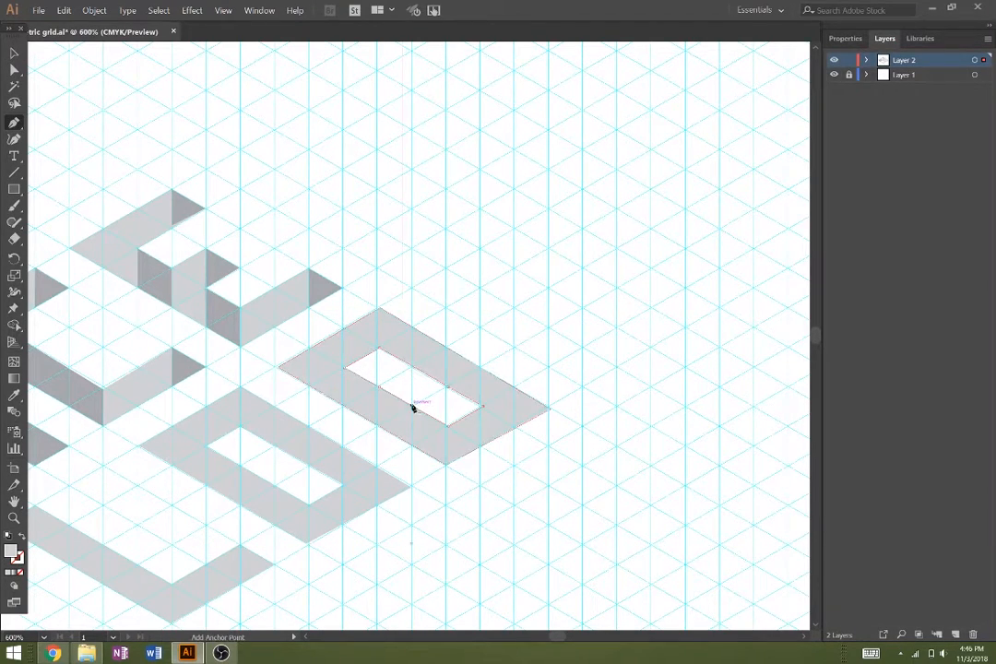
{"action": "left_click", "coordinate": [524, 492], "text": "ctrl"}
{"action": "left_click", "coordinate": [379, 386]}
{"action": "left_click", "coordinate": [413, 367]}
{"action": "left_click", "coordinate": [447, 386]}
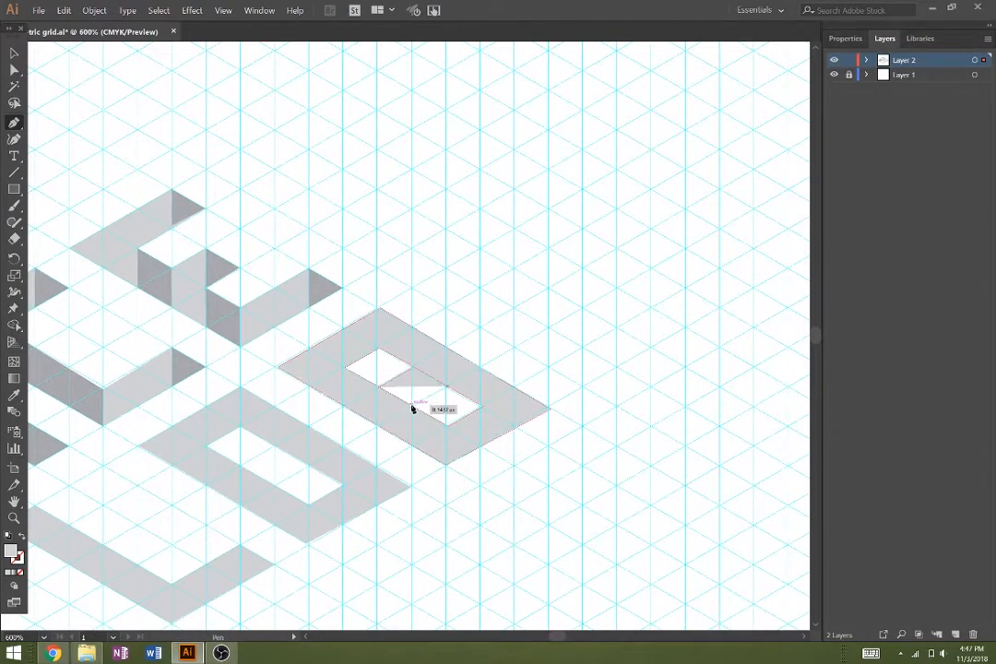
{"action": "left_click", "coordinate": [411, 406]}
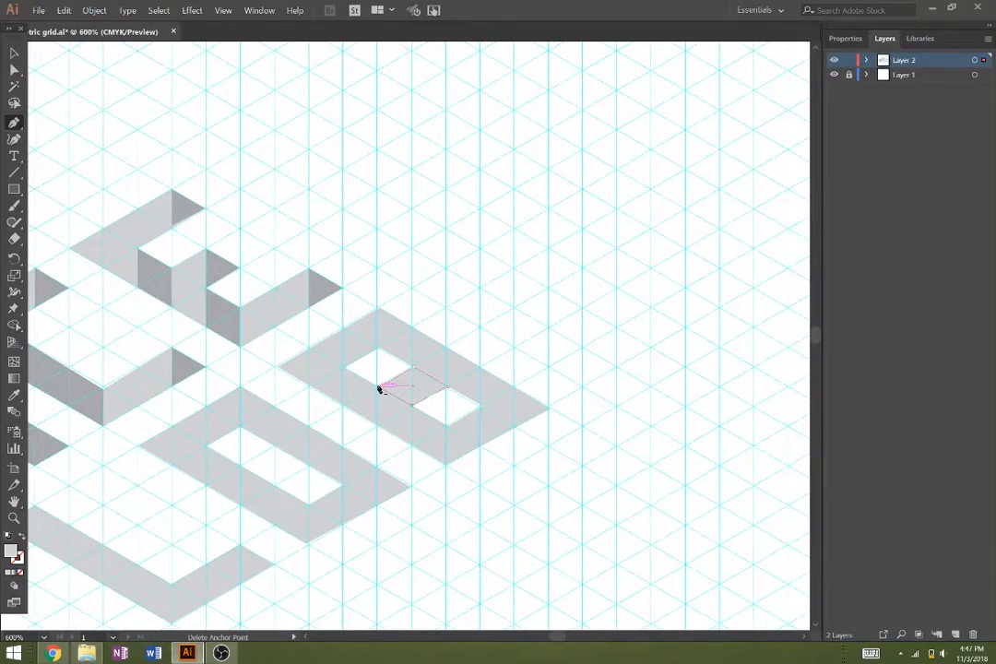
{"action": "left_click", "coordinate": [379, 387]}
Duplicate the shaded letter E from the top row and place the copy after the B in the second row
{"action": "left_click_drag", "start_coordinate": [338, 316], "coordinate": [340, 317]}
{"action": "left_click_drag", "start_coordinate": [234, 303], "coordinate": [576, 342]}
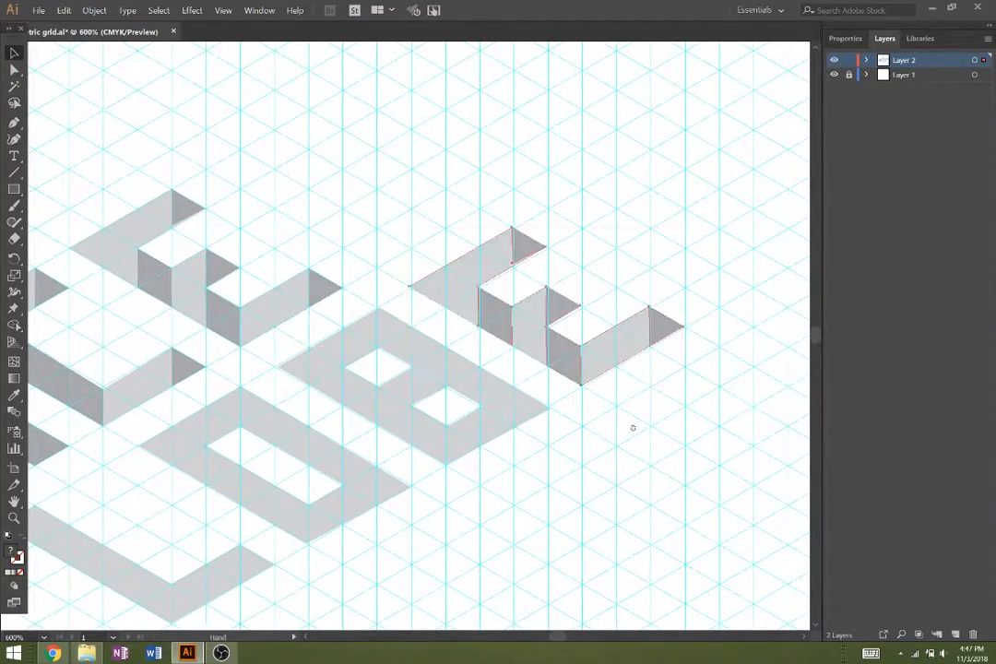
{"action": "left_click_drag", "start_coordinate": [660, 399], "coordinate": [389, 524]}
{"action": "left_click", "coordinate": [508, 509], "text": "ctrl+alt"}
{"action": "left_click_drag", "start_coordinate": [508, 508], "coordinate": [500, 512]}
{"action": "key", "text": "alt+v"}
{"action": "key", "text": "Escape"}
{"action": "mouse_move", "coordinate": [288, 543]}
{"action": "left_mouse_down"}
{"action": "mouse_move", "coordinate": [424, 347]}
{"action": "mouse_move", "coordinate": [289, 541]}
{"action": "left_mouse_up"}
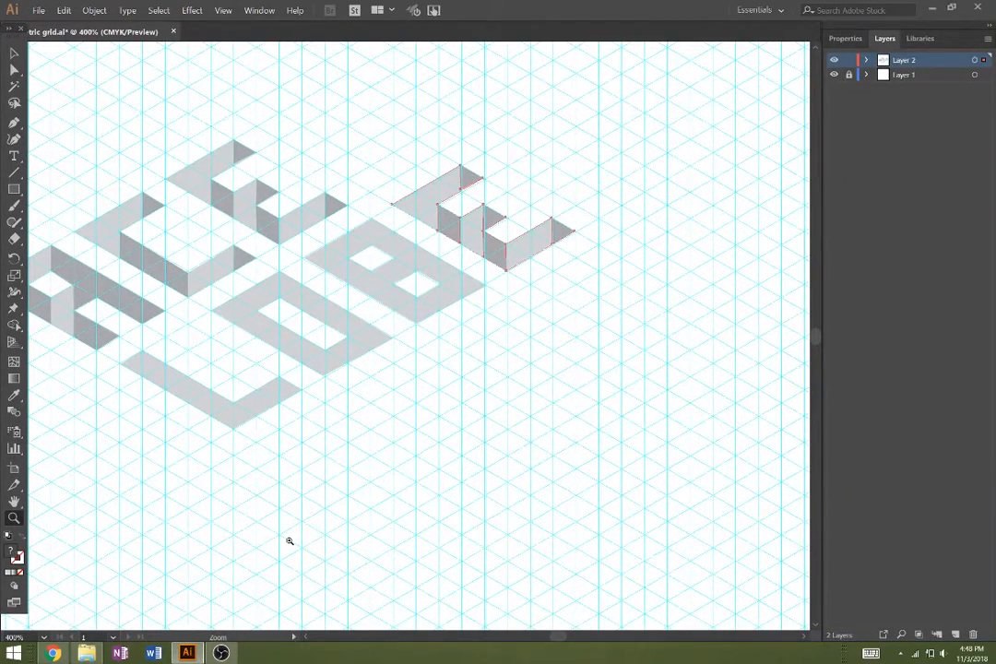
Place two copies of the letter L and one copy of the O after the E to complete the second row
{"action": "key", "text": "v"}
{"action": "left_click_drag", "start_coordinate": [254, 402], "coordinate": [623, 191]}
{"action": "left_click_drag", "start_coordinate": [630, 252], "coordinate": [483, 426]}
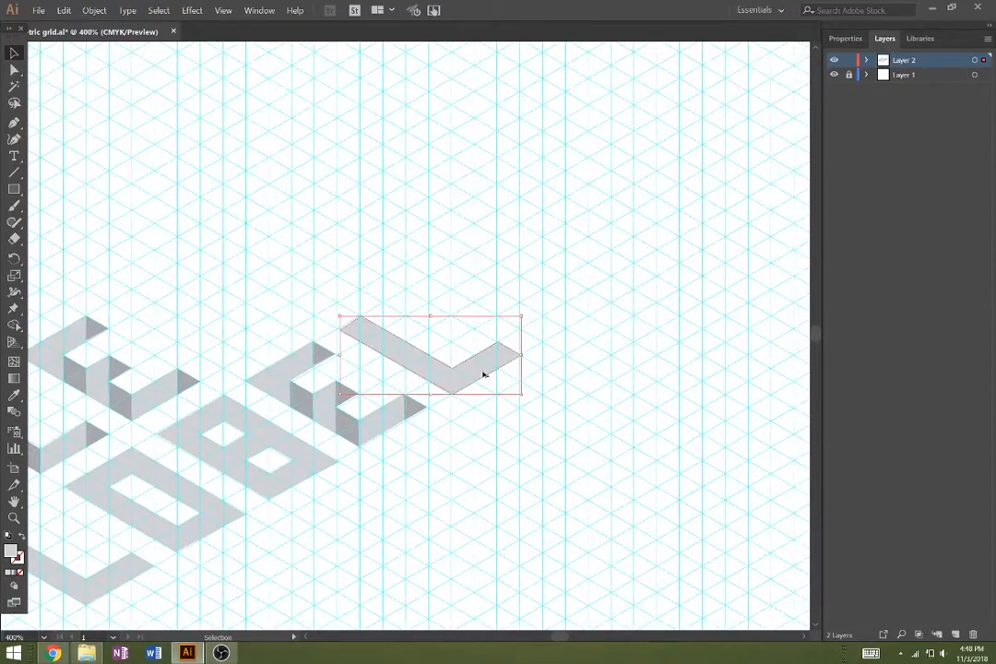
{"action": "left_click_drag", "start_coordinate": [482, 374], "coordinate": [574, 322]}
{"action": "left_click_drag", "start_coordinate": [216, 523], "coordinate": [674, 259]}
{"action": "left_click_drag", "start_coordinate": [440, 468], "coordinate": [625, 403]}
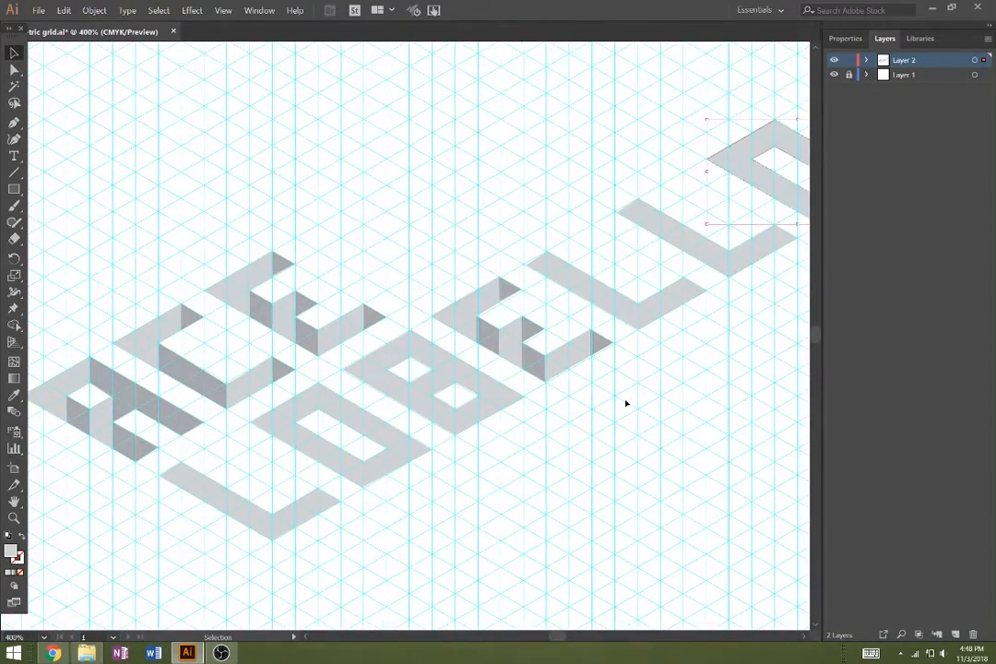
Draw side faces on the first L of the second row, filled with the dark gray sampled from the letter A
{"action": "key", "text": "z"}
{"action": "left_click", "coordinate": [223, 523]}
{"action": "key", "text": "v"}
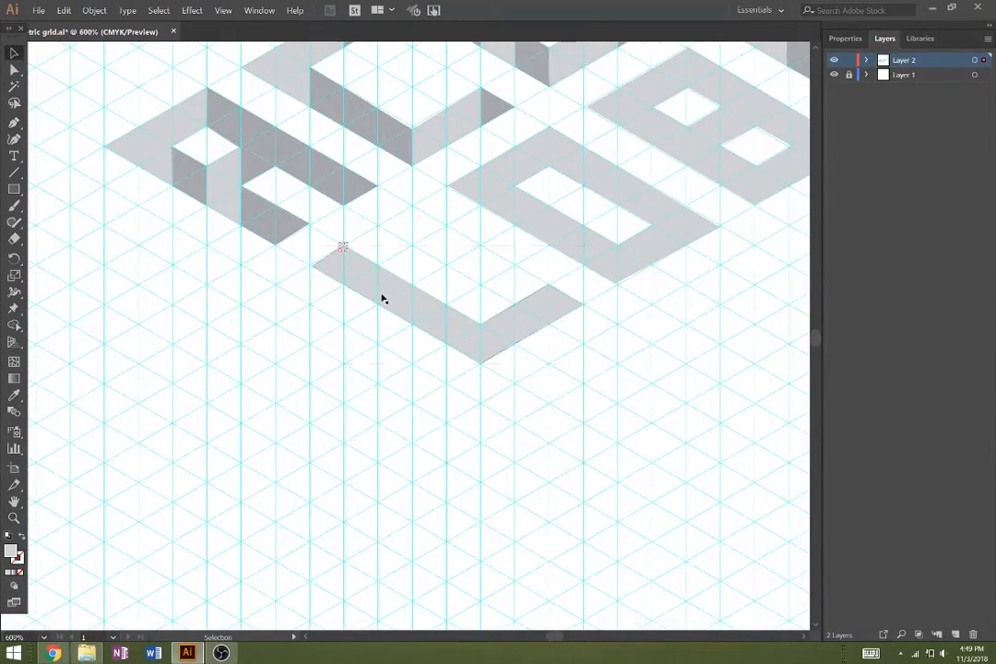
{"action": "key", "text": "ctrl+shift+a"}
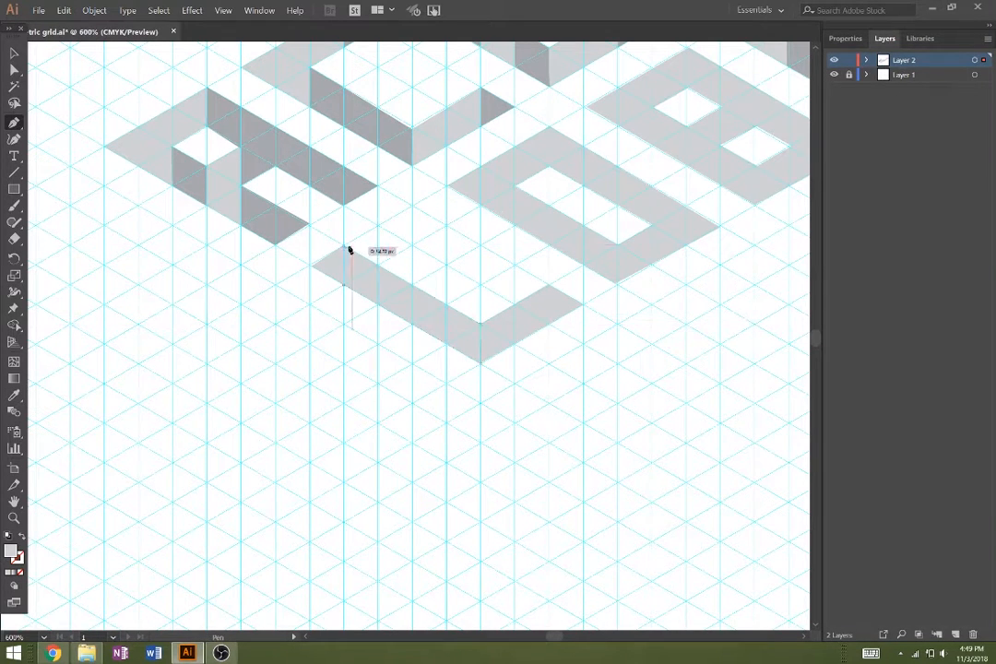
{"action": "left_click", "coordinate": [350, 250]}
{"action": "key", "text": "i"}
{"action": "left_click", "coordinate": [342, 184]}
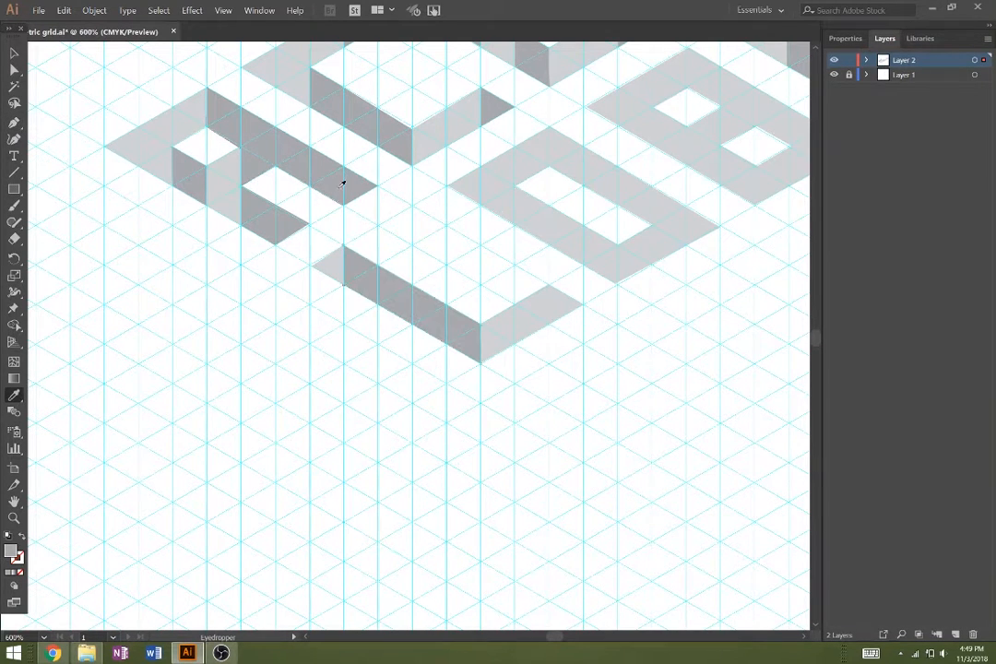
Draw dark gray faces on the two long sides of the first O in the second row
{"action": "left_click", "coordinate": [517, 227]}
{"action": "left_click", "coordinate": [616, 282]}
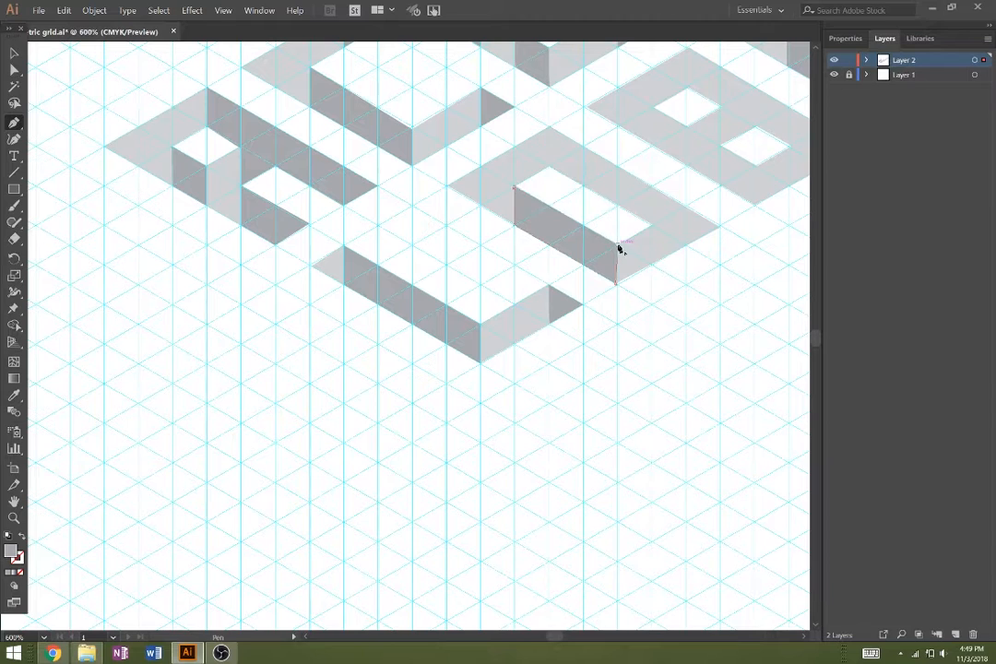
{"action": "left_click", "coordinate": [652, 225]}
{"action": "left_click", "coordinate": [653, 264]}
{"action": "left_click", "coordinate": [720, 228]}
{"action": "left_click", "coordinate": [550, 128]}
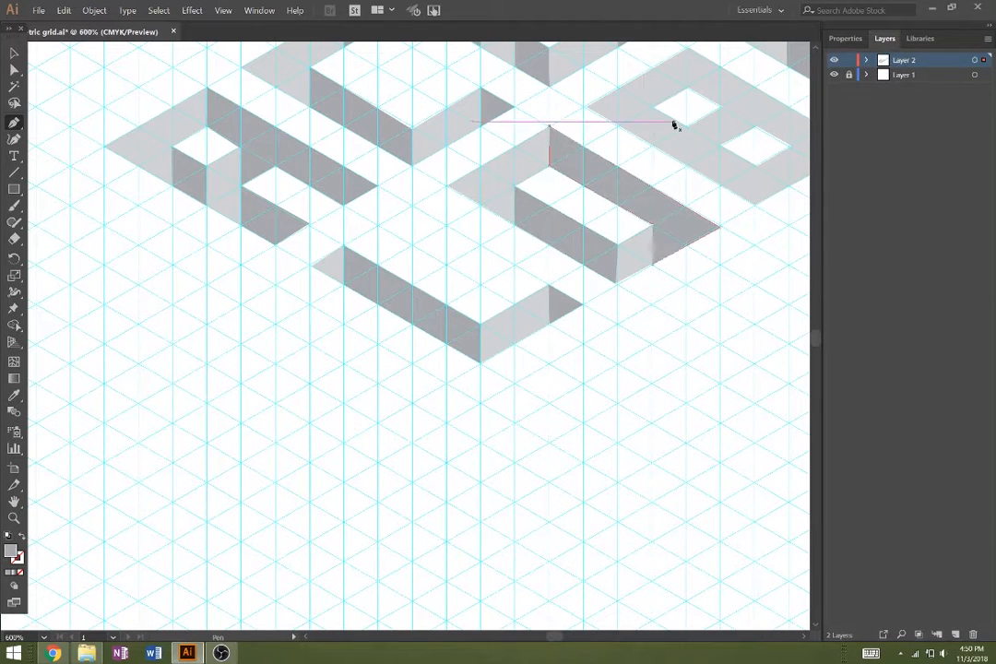
Draw dark gray faces along the lower-left edges of the B's two square openings
{"action": "left_click", "coordinate": [653, 108]}
{"action": "left_click", "coordinate": [653, 145]}
{"action": "left_click", "coordinate": [686, 164]}
{"action": "left_click", "coordinate": [687, 127]}
{"action": "left_click", "coordinate": [722, 185]}
{"action": "left_click", "coordinate": [755, 204]}
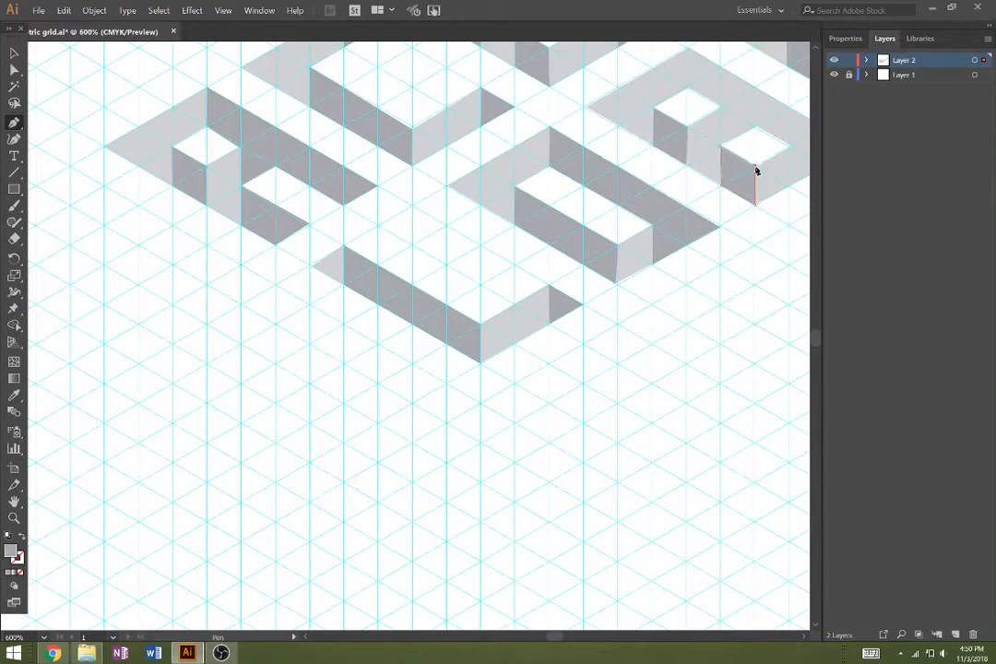
Draw a dark gray face covering the B's long upper-right side, following the edges of both openings
{"action": "left_click", "coordinate": [690, 53]}
{"action": "left_click", "coordinate": [722, 155]}
{"action": "left_click", "coordinate": [755, 137]}
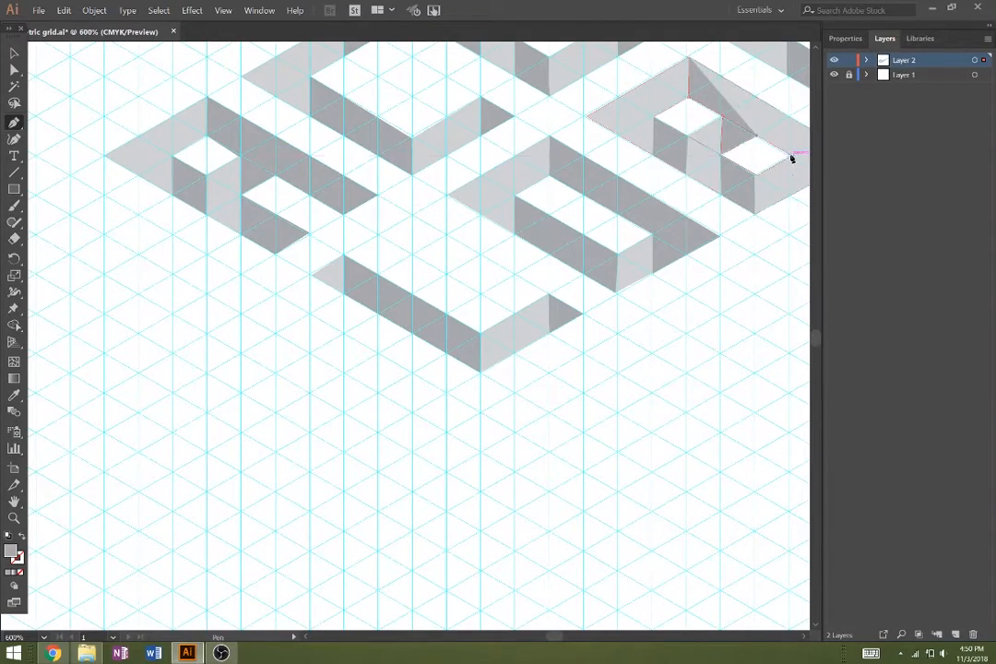
{"action": "left_click", "coordinate": [790, 157]}
{"action": "left_click", "coordinate": [790, 194]}
{"action": "left_click_drag", "start_coordinate": [786, 215], "coordinate": [504, 425]}
{"action": "left_click", "coordinate": [574, 367]}
{"action": "left_click", "coordinate": [405, 267]}
Draw dark gray faces on the long arm and the tip of the L right after the E
{"action": "mouse_move", "coordinate": [558, 290]}
{"action": "left_mouse_down"}
{"action": "mouse_move", "coordinate": [427, 327]}
{"action": "mouse_move", "coordinate": [314, 388]}
{"action": "left_mouse_up"}
{"action": "left_click", "coordinate": [365, 248]}
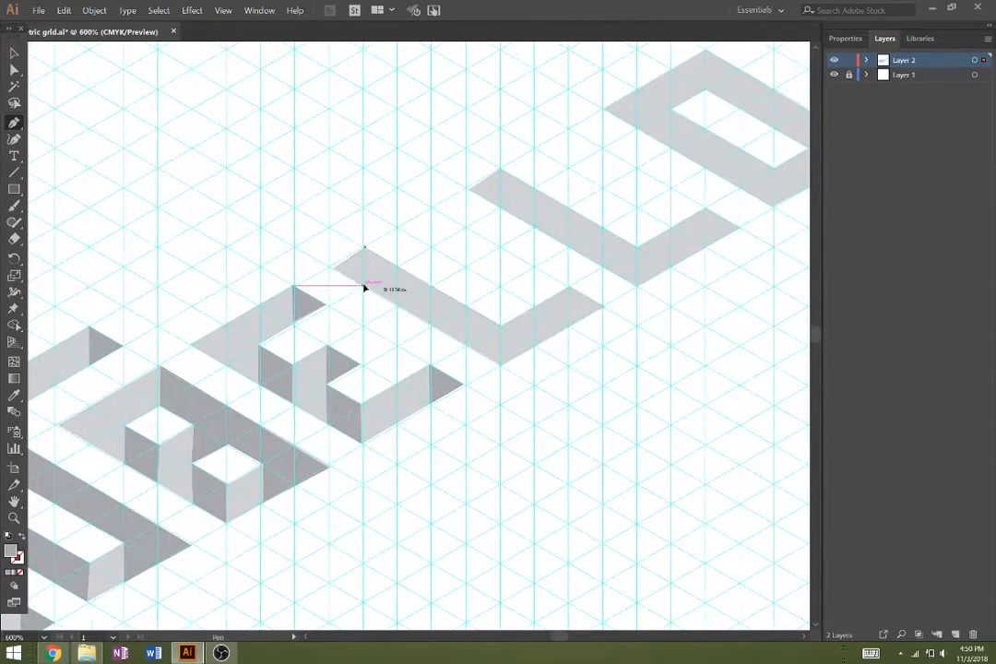
{"action": "left_click", "coordinate": [365, 287]}
{"action": "left_click", "coordinate": [501, 364]}
{"action": "left_click", "coordinate": [501, 325]}
{"action": "left_click", "coordinate": [365, 248]}
{"action": "left_click", "coordinate": [570, 287]}
{"action": "left_click", "coordinate": [570, 325]}
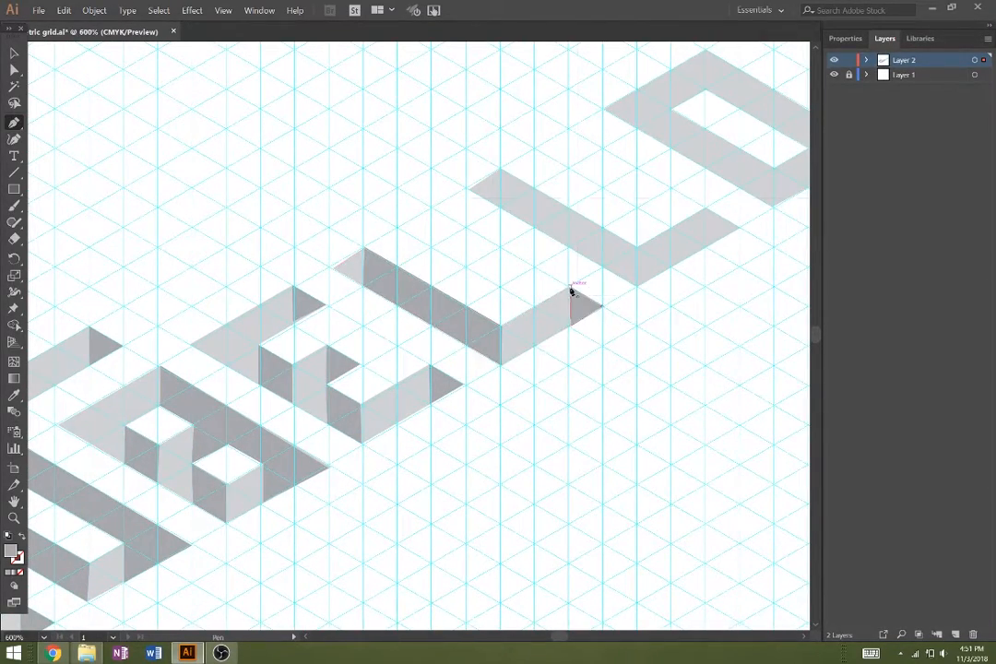
Shade the last L of the second row with dark gray faces on its long arm and tip
{"action": "left_click", "coordinate": [636, 286]}
{"action": "left_click", "coordinate": [636, 247]}
{"action": "left_click", "coordinate": [501, 169]}
{"action": "left_click", "coordinate": [705, 209]}
{"action": "left_click", "coordinate": [706, 210]}
Shade the final O of the second row with dark gray faces on both of its long sides
{"action": "left_click_drag", "start_coordinate": [707, 211], "coordinate": [524, 319]}
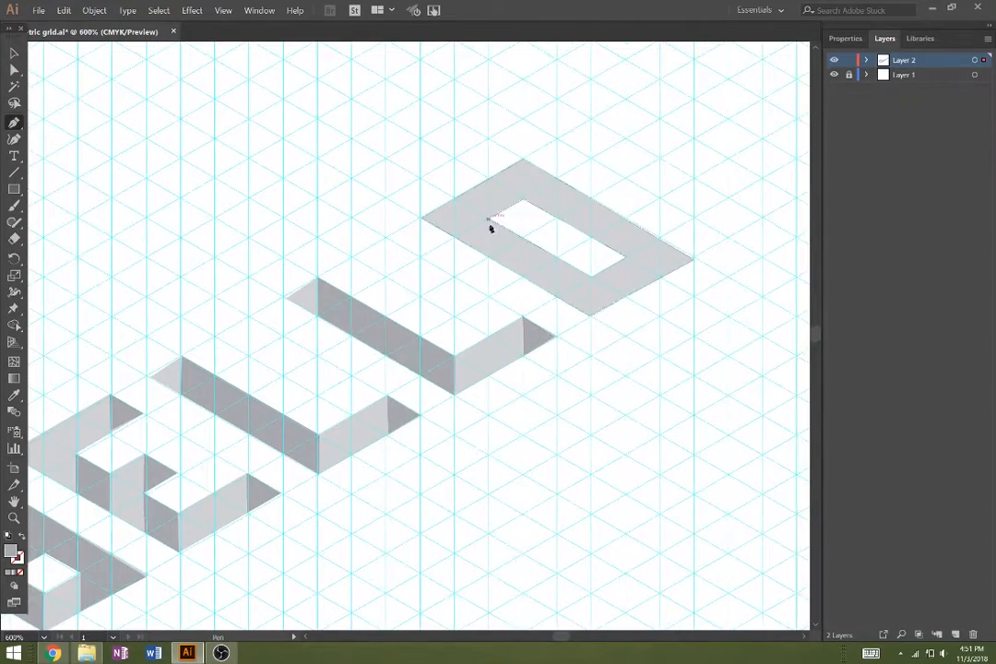
{"action": "left_click", "coordinate": [488, 219]}
{"action": "left_click", "coordinate": [488, 257]}
{"action": "left_click", "coordinate": [590, 316]}
{"action": "left_click", "coordinate": [590, 278]}
{"action": "left_click", "coordinate": [489, 218]}
{"action": "left_click", "coordinate": [523, 159]}
{"action": "left_click", "coordinate": [627, 298]}
{"action": "left_click", "coordinate": [692, 259]}
{"action": "left_click", "coordinate": [524, 162]}
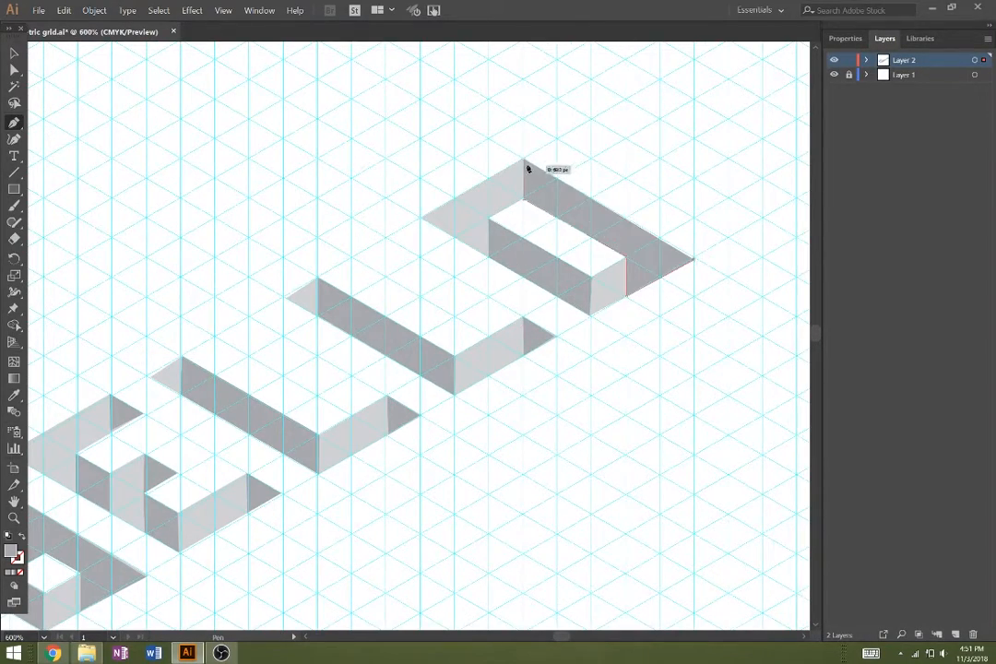
Select the top row's letters A, C and E and move them up along the grid to center them over the second row
{"action": "left_click", "coordinate": [364, 450], "text": "alt"}
{"action": "left_click_drag", "start_coordinate": [236, 441], "coordinate": [237, 440]}
{"action": "left_click_drag", "start_coordinate": [237, 237], "coordinate": [366, 357]}
{"action": "left_click_drag", "start_coordinate": [295, 202], "coordinate": [459, 309]}
{"action": "left_click_drag", "start_coordinate": [344, 201], "coordinate": [395, 239]}
{"action": "left_click_drag", "start_coordinate": [369, 233], "coordinate": [558, 128]}
{"action": "left_click_drag", "start_coordinate": [551, 465], "coordinate": [382, 537]}
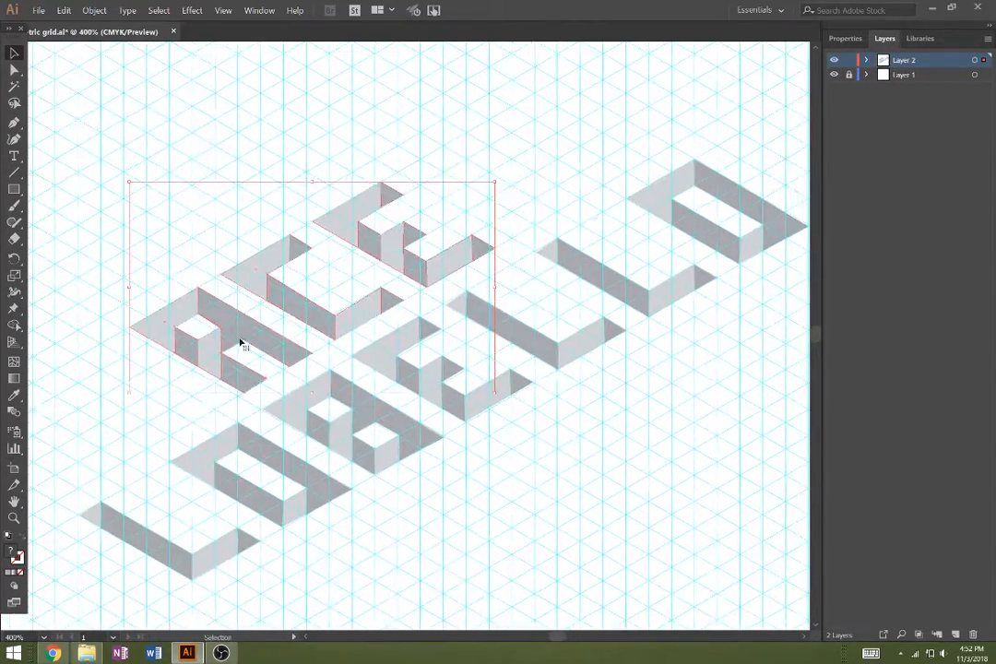
{"action": "left_click_drag", "start_coordinate": [240, 342], "coordinate": [235, 345]}
{"action": "left_click_drag", "start_coordinate": [434, 525], "coordinate": [444, 484]}
Hide the isometric grid layer, Layer 1, and show the whole artboard with nothing selected
{"action": "key", "text": "z"}
{"action": "left_click", "coordinate": [437, 411], "text": "alt"}
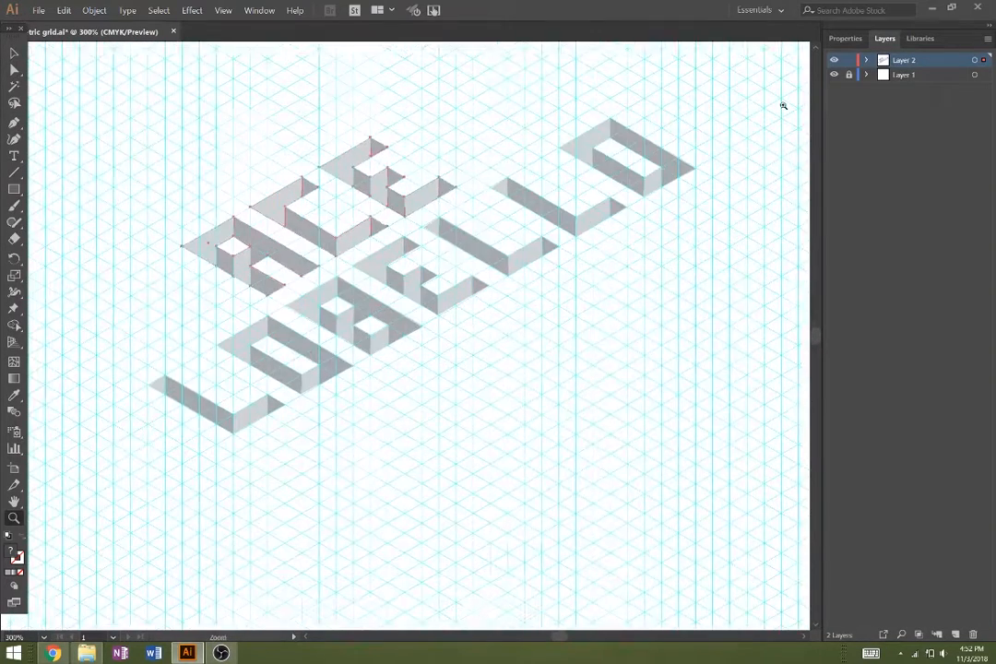
{"action": "left_click", "coordinate": [834, 74]}
{"action": "left_click", "coordinate": [564, 412]}
{"action": "left_click", "coordinate": [428, 415], "text": "alt"}
{"action": "left_click", "coordinate": [399, 451], "text": "ctrl"}
{"action": "left_click", "coordinate": [402, 457], "text": "alt"}
{"action": "left_click", "coordinate": [433, 481], "text": "alt"}
{"action": "left_click", "coordinate": [453, 501], "text": "alt"}
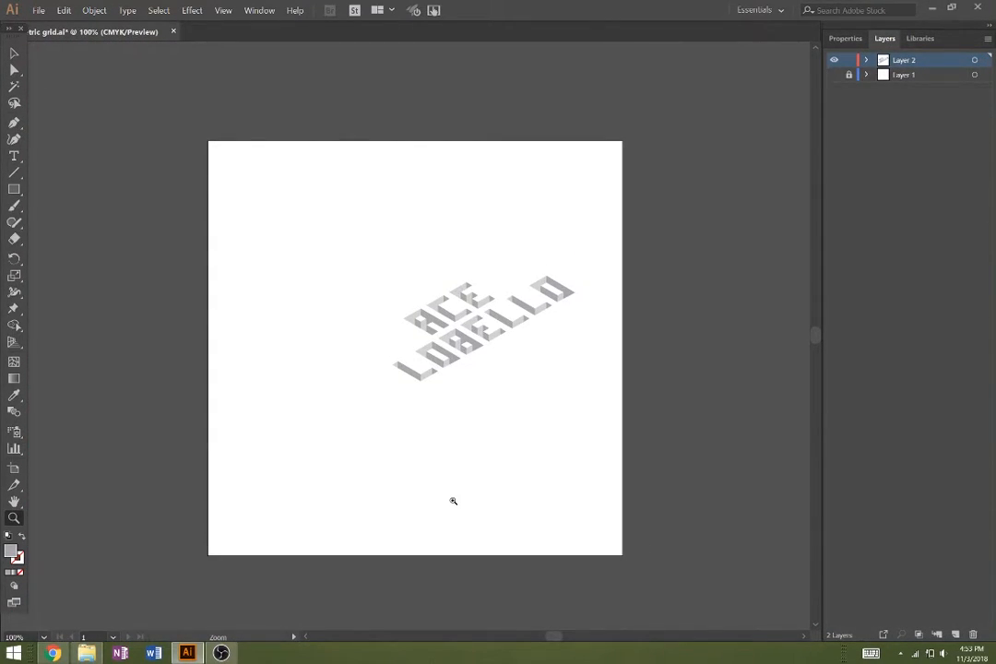
Group all the letters and enlarge the group to 829 px wide so it nearly spans the artboard
{"action": "key", "text": "v"}
{"action": "key", "text": "ctrl+a"}
{"action": "left_click_drag", "start_coordinate": [394, 380], "coordinate": [218, 498]}
{"action": "left_click_drag", "start_coordinate": [573, 276], "coordinate": [600, 246]}
Center the lettering group horizontally and vertically on the artboard with the Align options
{"action": "left_click", "coordinate": [844, 39]}
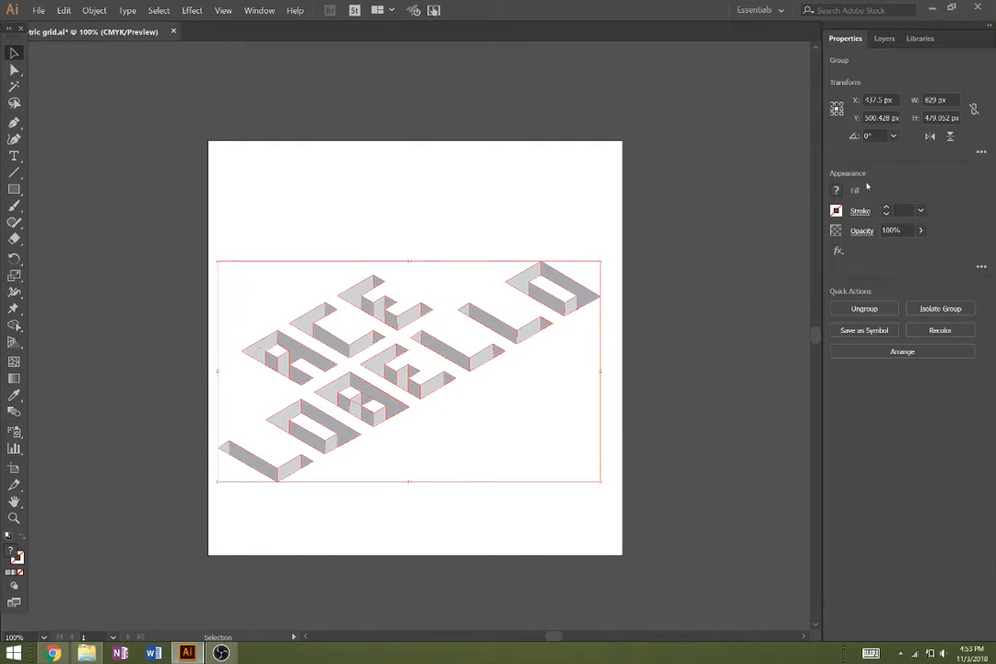
{"action": "left_click", "coordinate": [257, 11]}
{"action": "left_click", "coordinate": [267, 124]}
{"action": "left_click", "coordinate": [109, 519]}
{"action": "left_click", "coordinate": [193, 519]}
{"action": "left_click", "coordinate": [459, 541]}
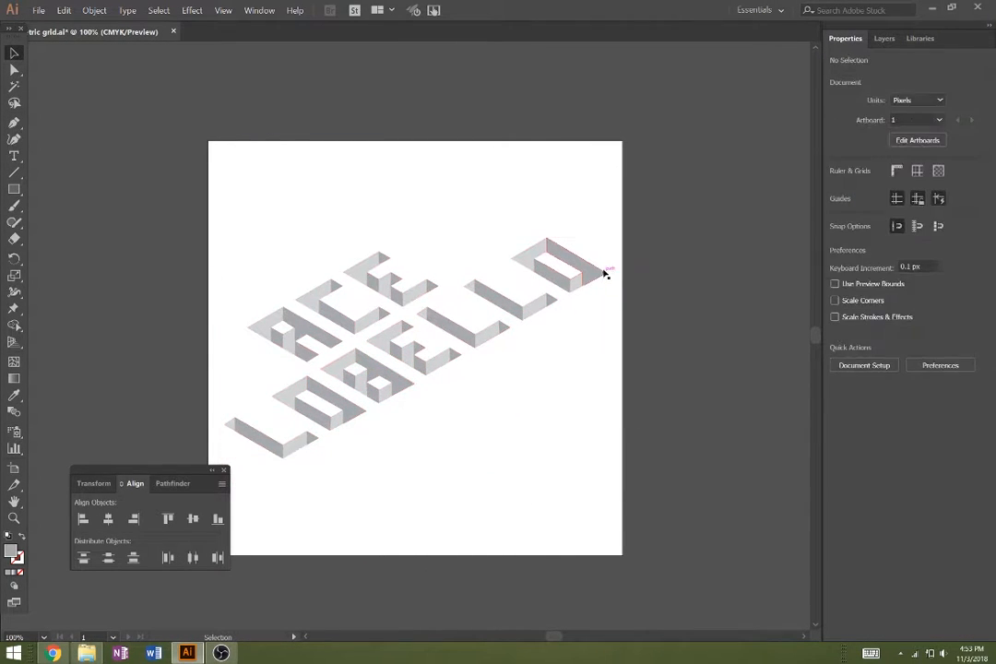
{"action": "left_click_drag", "start_coordinate": [138, 470], "coordinate": [68, 448]}
Export the artwork as a PNG file named "isometric letters"
{"action": "left_click", "coordinate": [39, 11]}
{"action": "mouse_move", "coordinate": [82, 190]}
{"action": "left_click", "coordinate": [222, 200]}
{"action": "left_click", "coordinate": [213, 331]}
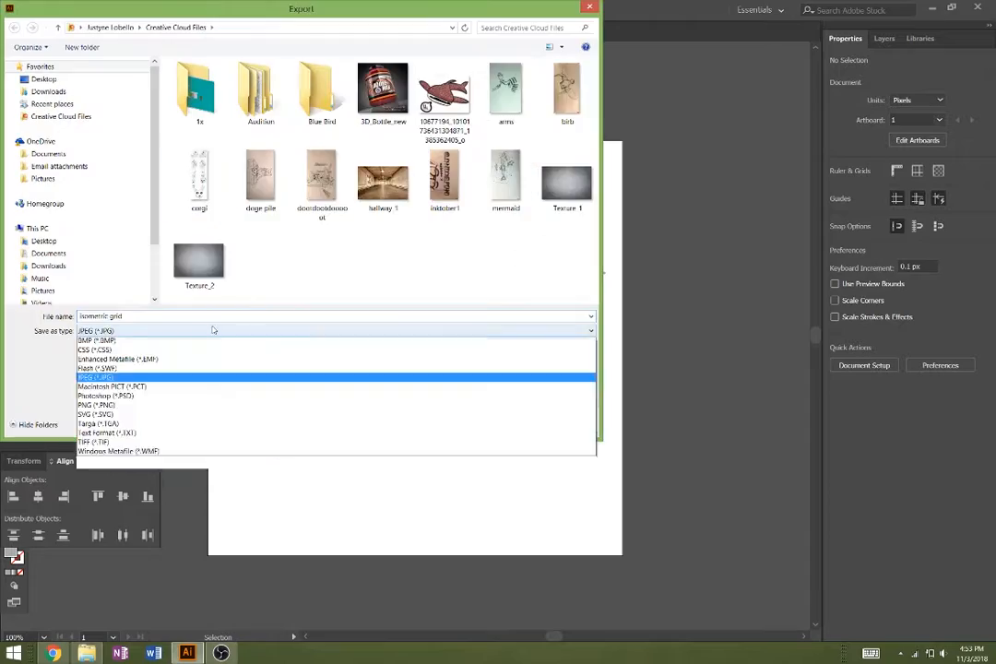
{"action": "left_click", "coordinate": [184, 405]}
{"action": "left_click", "coordinate": [184, 317]}
{"action": "key", "text": "BackSpace"}
{"action": "key", "text": "BackSpace"}
{"action": "key", "text": "BackSpace"}
{"action": "key", "text": "BackSpace"}
{"action": "key", "text": "BackSpace"}
{"action": "key", "text": "BackSpace"}
{"action": "key", "text": "BackSpace"}
{"action": "key", "text": "BackSpace"}
{"action": "key", "text": "BackSpace"}
{"action": "type", "text": "tric letters"}
{"action": "left_click", "coordinate": [500, 423]}
{"action": "left_click", "coordinate": [506, 467]}
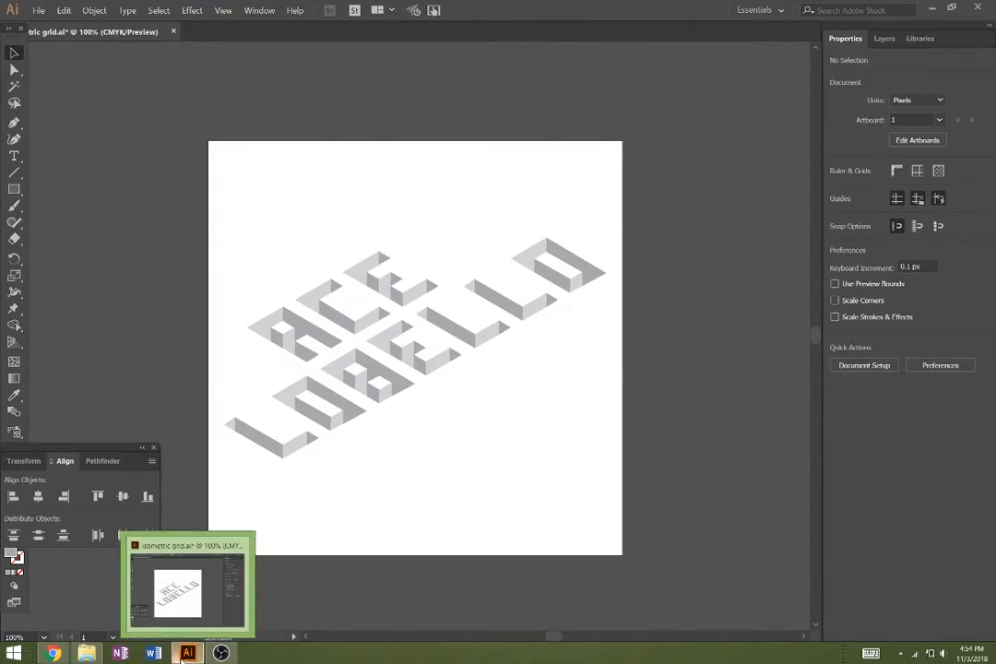
Switch to Photoshop and create a new 9 x 9 in document at 300 ppi
{"action": "left_click", "coordinate": [13, 653]}
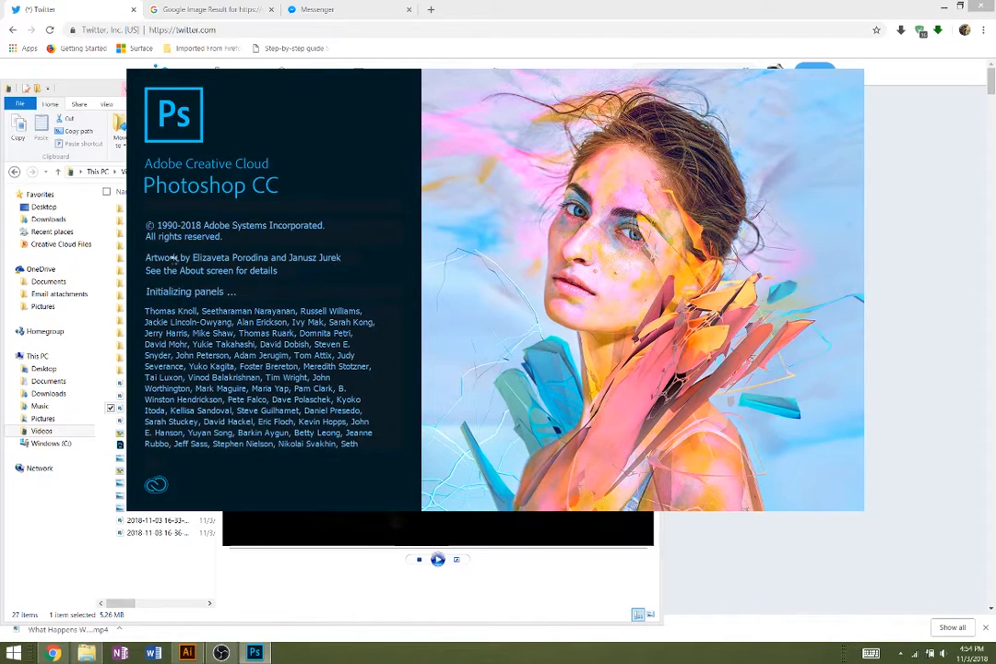
{"action": "left_click", "coordinate": [92, 315]}
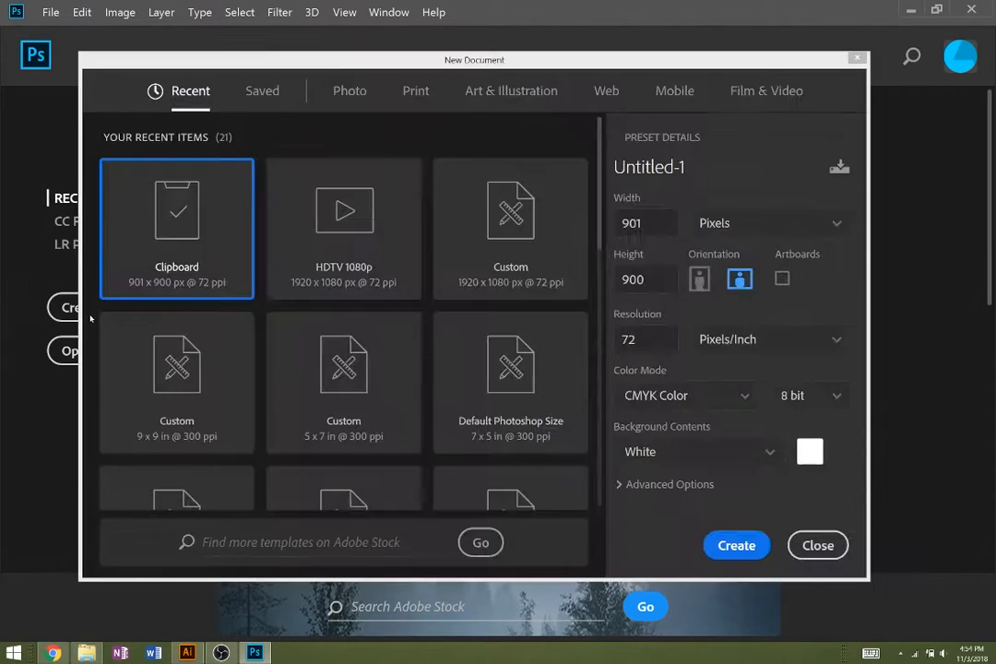
{"action": "left_click", "coordinate": [181, 380]}
{"action": "left_click", "coordinate": [714, 545]}
Start placing an embedded file and look through the files in the Videos folder
{"action": "left_click", "coordinate": [51, 12]}
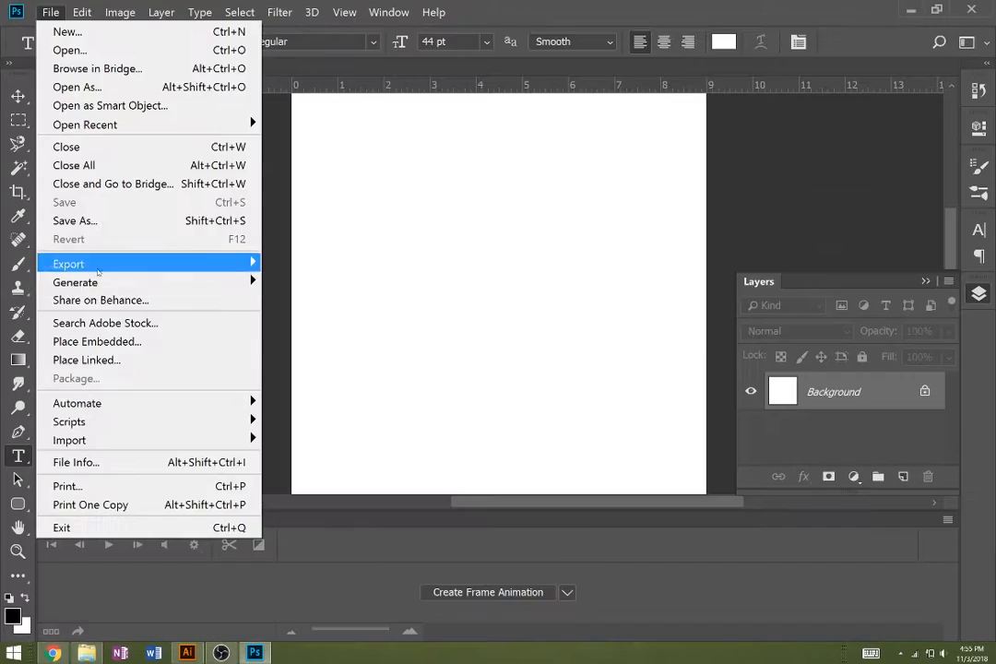
{"action": "left_click", "coordinate": [100, 342]}
{"action": "scroll", "coordinate": [221, 231], "scroll_direction": "down", "scroll_amount": 5}
{"action": "left_click", "coordinate": [218, 309]}
{"action": "key", "text": "Up"}
{"action": "key", "text": "Up"}
{"action": "key", "text": "Up"}
{"action": "key", "text": "Up"}
{"action": "key", "text": "Up"}
{"action": "key", "text": "Up"}
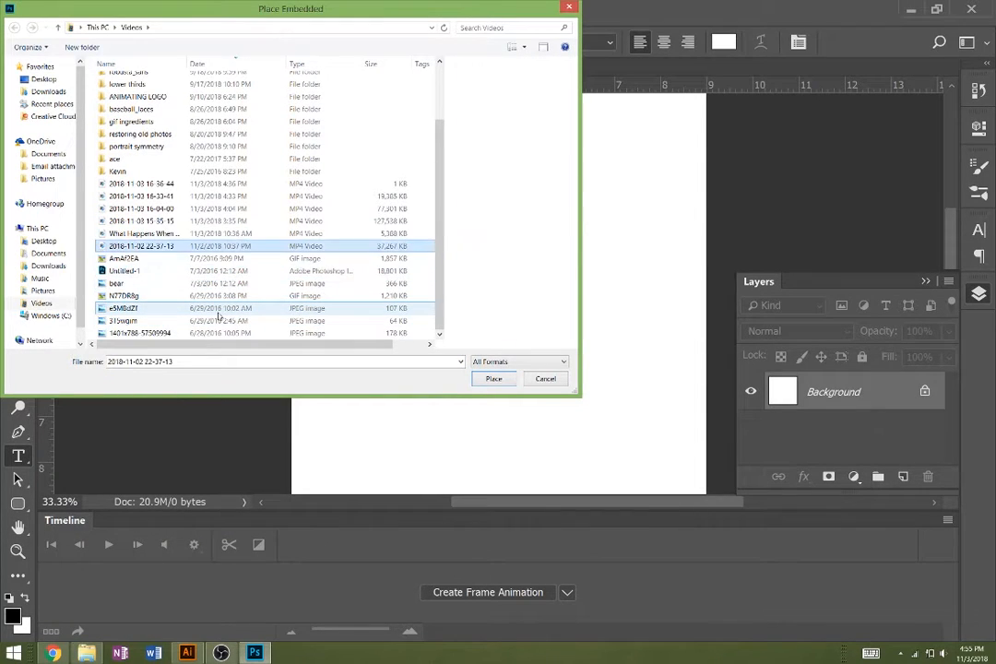
Go through the files in the Pictures folder to find artwork to place in the document
{"action": "left_click", "coordinate": [35, 292]}
{"action": "left_click", "coordinate": [116, 294]}
{"action": "key", "text": "Down"}
{"action": "key", "text": "Down"}
{"action": "key", "text": "Down"}
{"action": "key", "text": "Down"}
{"action": "key", "text": "Down"}
{"action": "key", "text": "Down"}
{"action": "key", "text": "Down"}
{"action": "key", "text": "Down"}
{"action": "key", "text": "Down"}
{"action": "key", "text": "Down"}
{"action": "key", "text": "Down"}
{"action": "key", "text": "Down"}
{"action": "key", "text": "Down"}
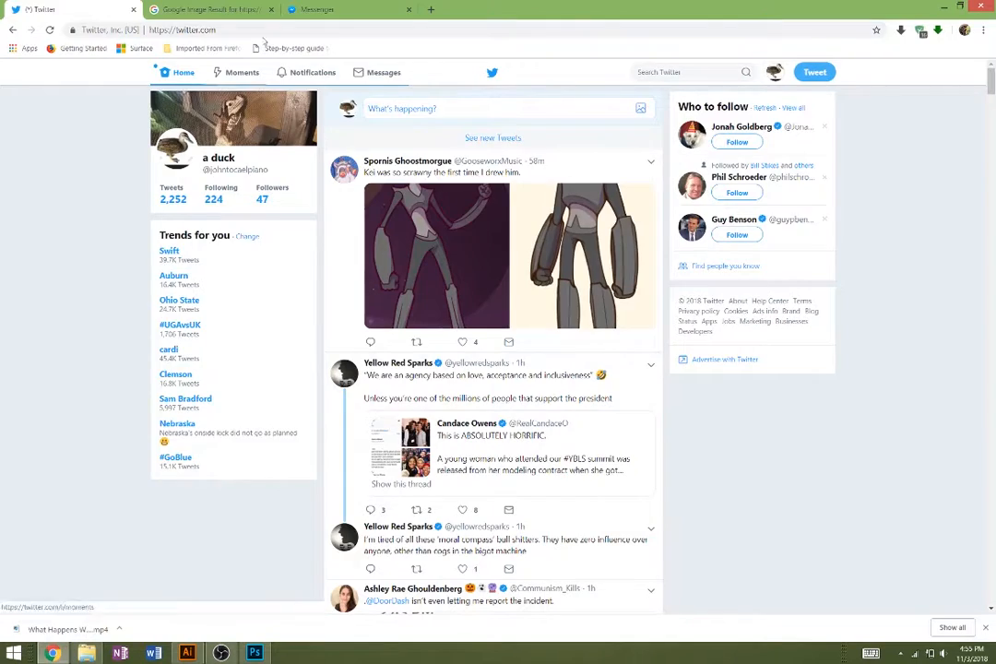
Switch to Chrome and run a Google image search for "desk" in a new tab
{"action": "left_click", "coordinate": [430, 8]}
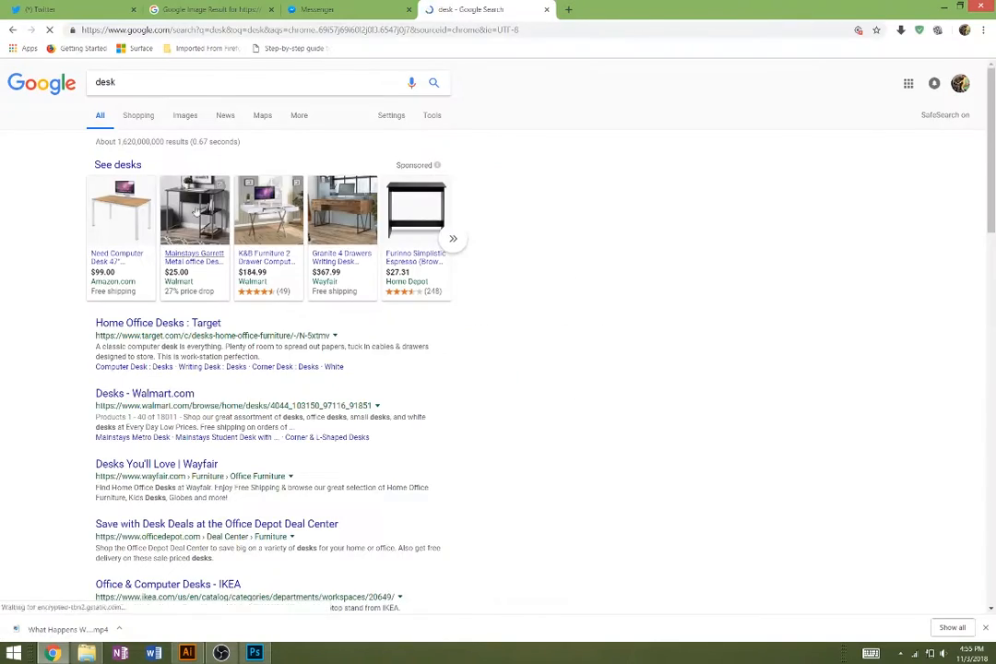
{"action": "left_click", "coordinate": [184, 115]}
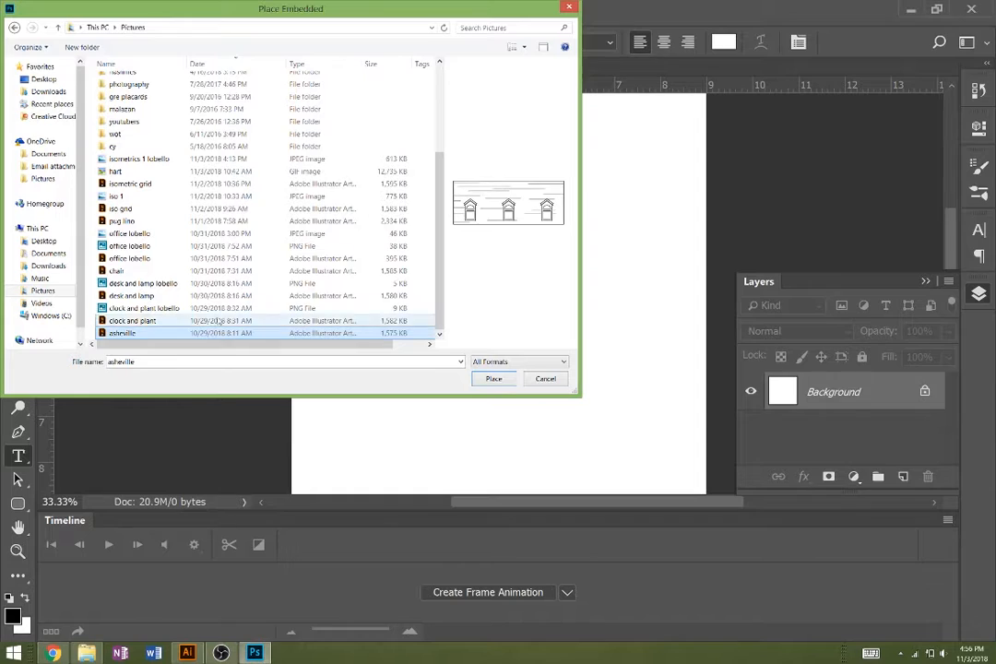
Look through the artwork files in the Pictures folder and abandon placing one
{"action": "key", "text": "Up"}
{"action": "key", "text": "Up"}
{"action": "key", "text": "Up"}
{"action": "key", "text": "Up"}
{"action": "key", "text": "Up"}
{"action": "key", "text": "Up"}
{"action": "key", "text": "Up"}
{"action": "key", "text": "Up"}
{"action": "key", "text": "Up"}
{"action": "key", "text": "Up"}
{"action": "key", "text": "Escape"}
Open the office lobello.jpg image from the Pictures folder
{"action": "left_click", "coordinate": [51, 12]}
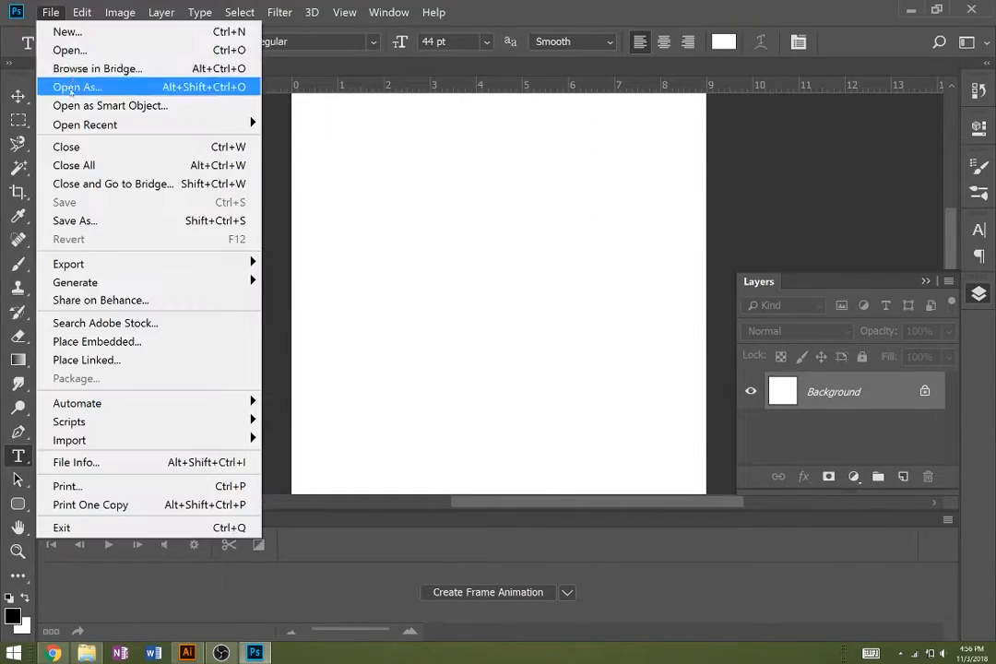
{"action": "left_click", "coordinate": [71, 88]}
{"action": "left_click", "coordinate": [48, 253]}
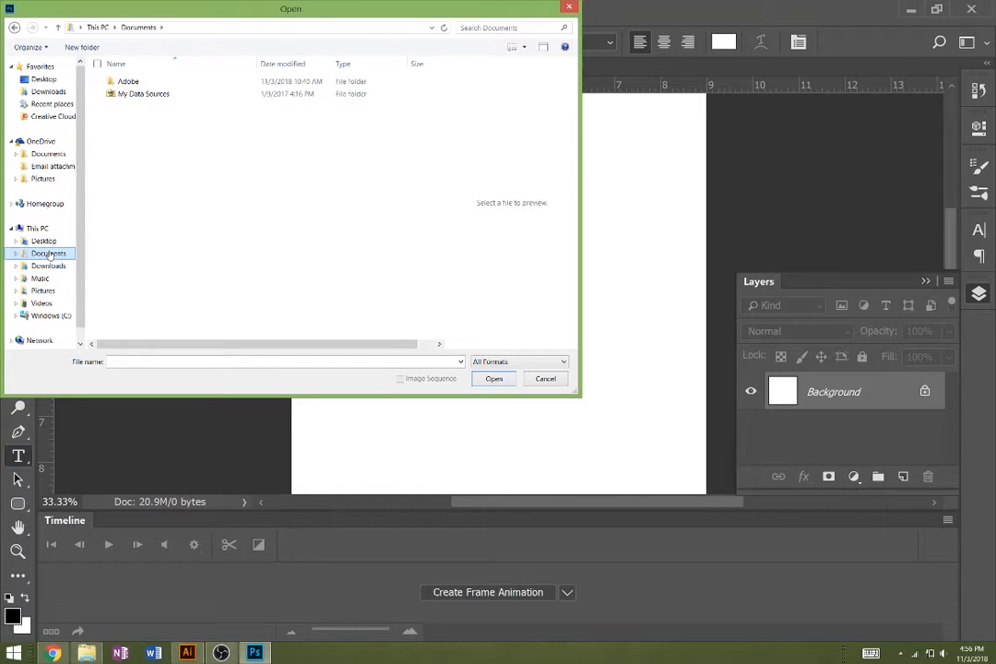
{"action": "left_click", "coordinate": [39, 303]}
{"action": "left_click", "coordinate": [42, 290]}
{"action": "scroll", "coordinate": [148, 295], "scroll_direction": "down", "scroll_amount": 10}
{"action": "left_click", "coordinate": [144, 333]}
{"action": "double_click", "coordinate": [144, 310]}
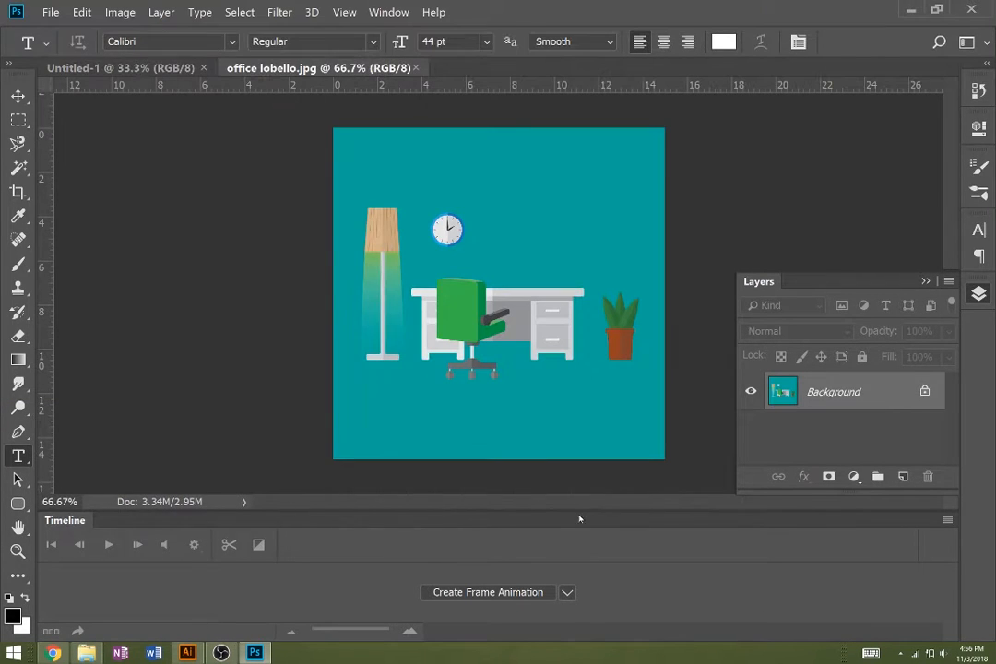
Place the isometric grid lettering as an embedded file, scale it to about 40%, and position it below the floor lamp
{"action": "left_click", "coordinate": [51, 12]}
{"action": "left_click", "coordinate": [65, 340]}
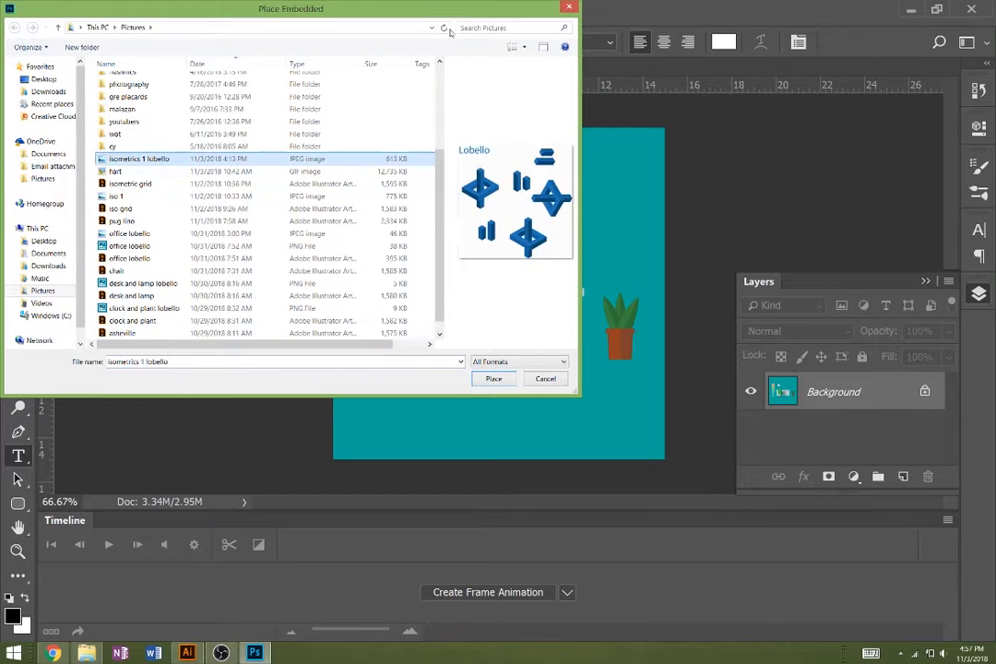
{"action": "scroll", "coordinate": [137, 297], "scroll_direction": "up", "scroll_amount": 4}
{"action": "double_click", "coordinate": [136, 296]}
{"action": "left_click_drag", "start_coordinate": [499, 305], "coordinate": [517, 378]}
{"action": "left_click_drag", "start_coordinate": [647, 293], "coordinate": [493, 381]}
{"action": "left_click_drag", "start_coordinate": [441, 411], "coordinate": [405, 419]}
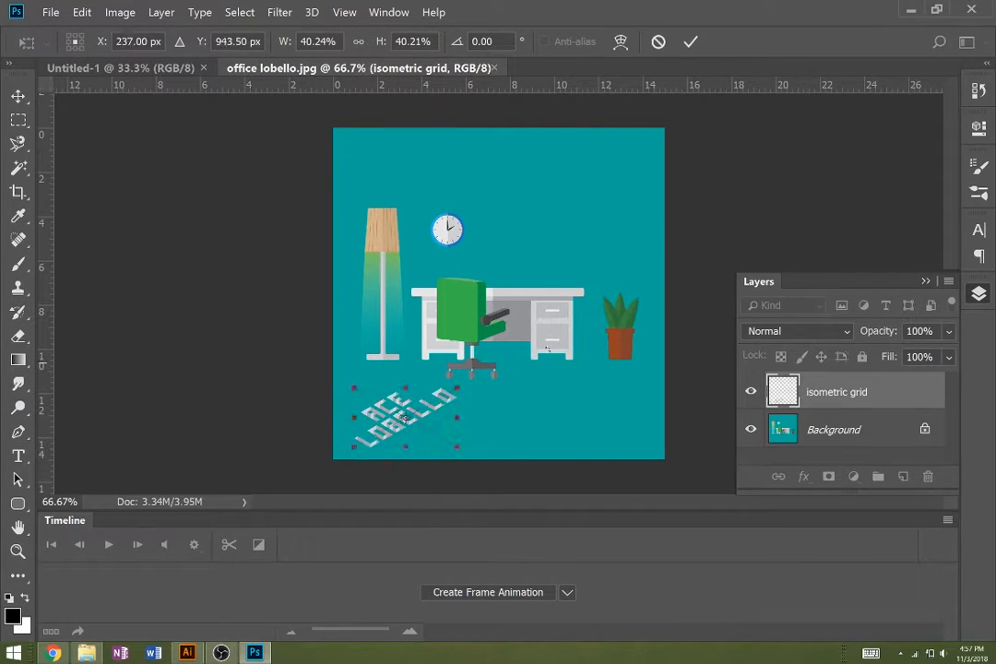
{"action": "key", "text": "Return"}
Change the blending mode of the placed lettering so it blends with the teal background
{"action": "left_click", "coordinate": [847, 329]}
{"action": "left_click", "coordinate": [846, 329]}
{"action": "left_click", "coordinate": [509, 448]}
Examine the placed lettering up close and within the whole office scene
{"action": "left_click", "coordinate": [18, 552]}
{"action": "left_click", "coordinate": [372, 413]}
{"action": "left_click", "coordinate": [372, 411]}
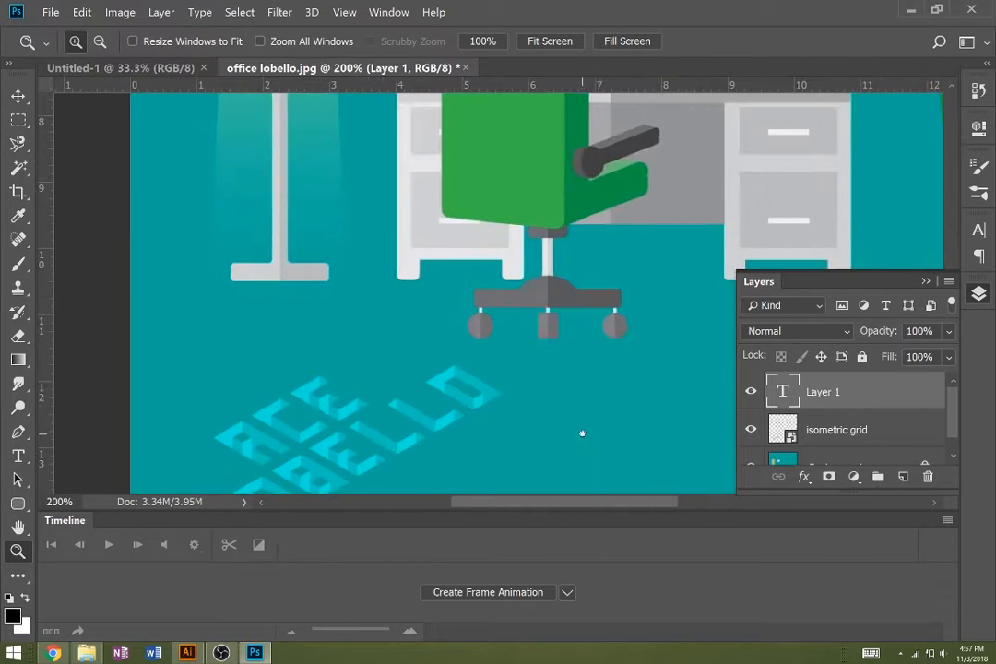
{"action": "left_click", "coordinate": [583, 433]}
{"action": "left_click", "coordinate": [541, 354]}
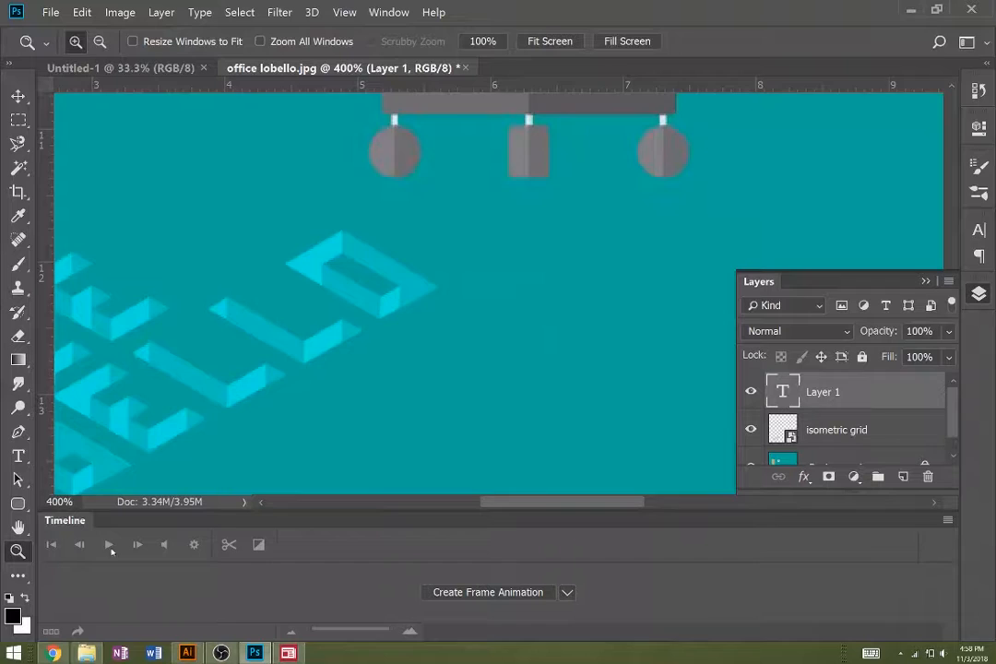
{"action": "left_click", "coordinate": [471, 313], "text": "alt"}
{"action": "left_click", "coordinate": [471, 313], "text": "alt"}
{"action": "left_click", "coordinate": [437, 332], "text": "alt"}
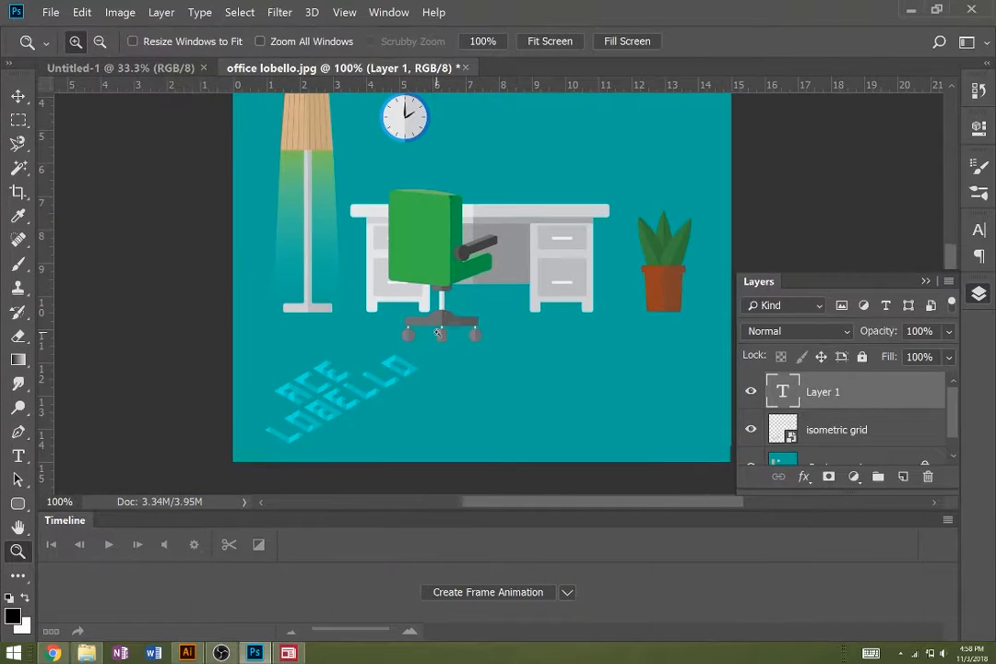
Select the isometric grid layer and pick another blending mode for it
{"action": "left_click", "coordinate": [834, 430]}
{"action": "left_click", "coordinate": [820, 334]}
{"action": "left_click", "coordinate": [765, 91]}
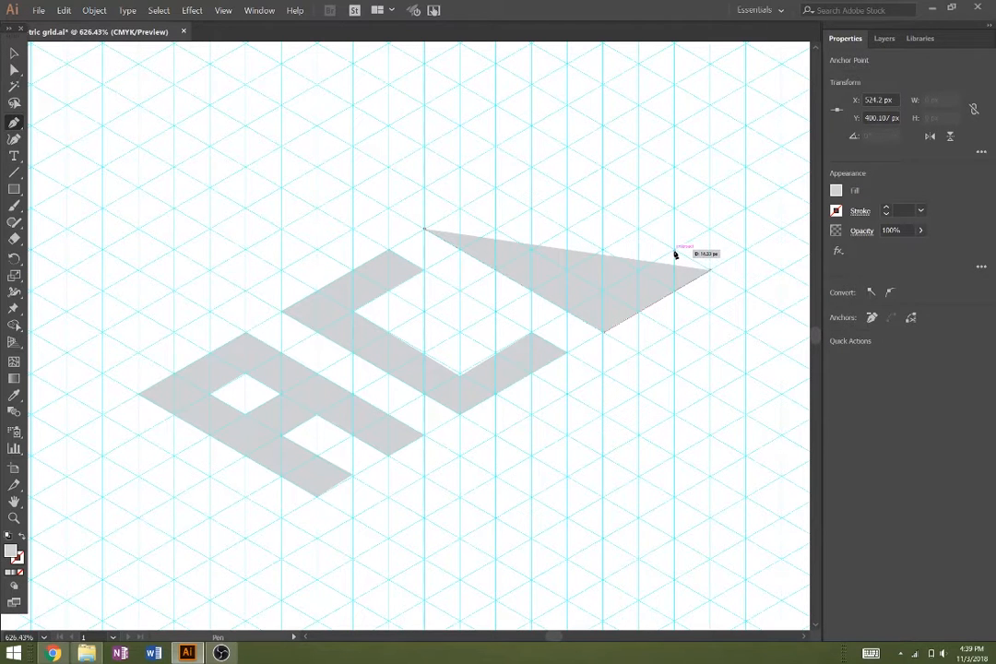
In Illustrator, complete the light gray isometric letter E beside the C with the Pen tool, following the grid intersections
{"action": "left_click", "coordinate": [674, 250]}
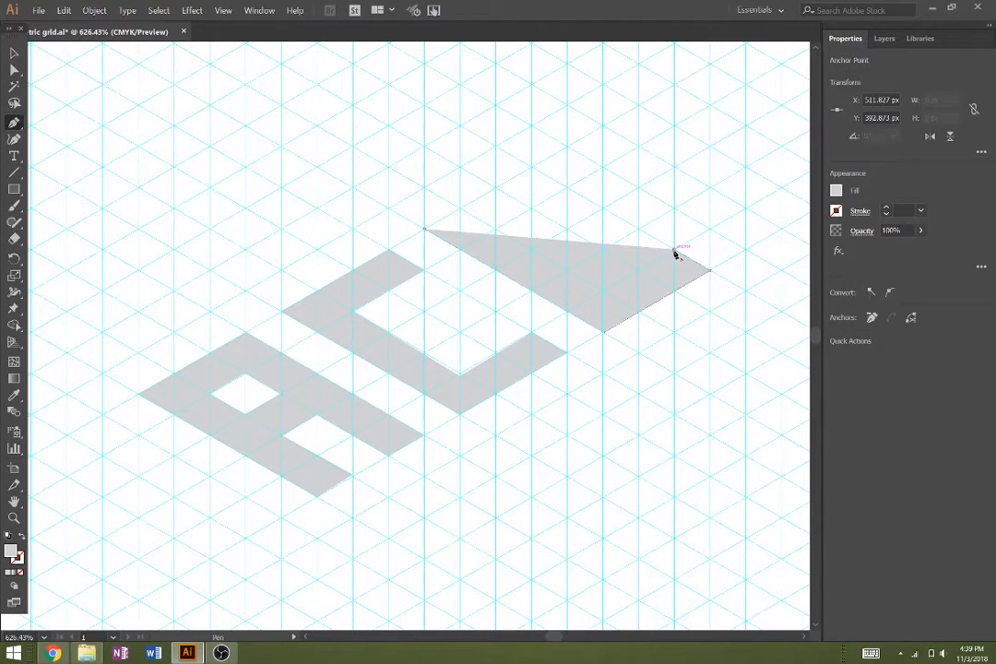
{"action": "left_click", "coordinate": [606, 293]}
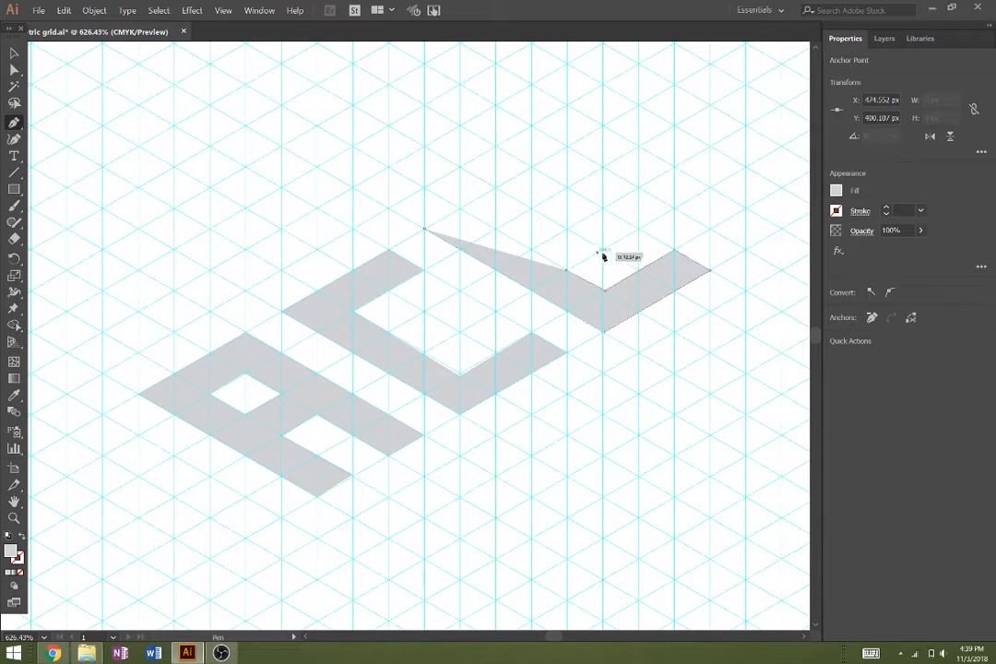
{"action": "left_click", "coordinate": [606, 252]}
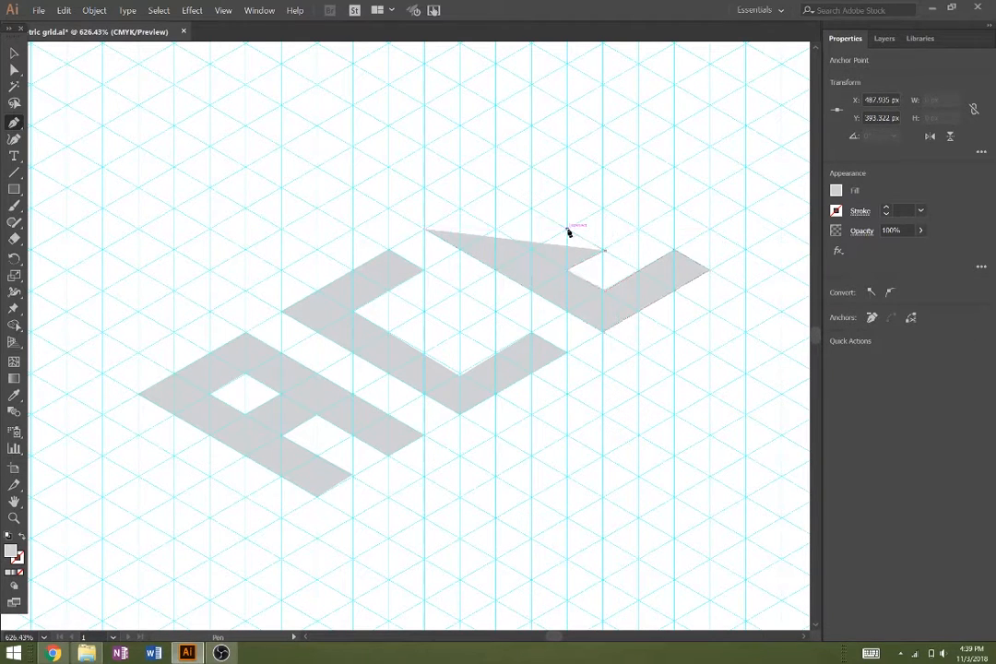
{"action": "left_click", "coordinate": [568, 230]}
{"action": "left_click", "coordinate": [535, 251]}
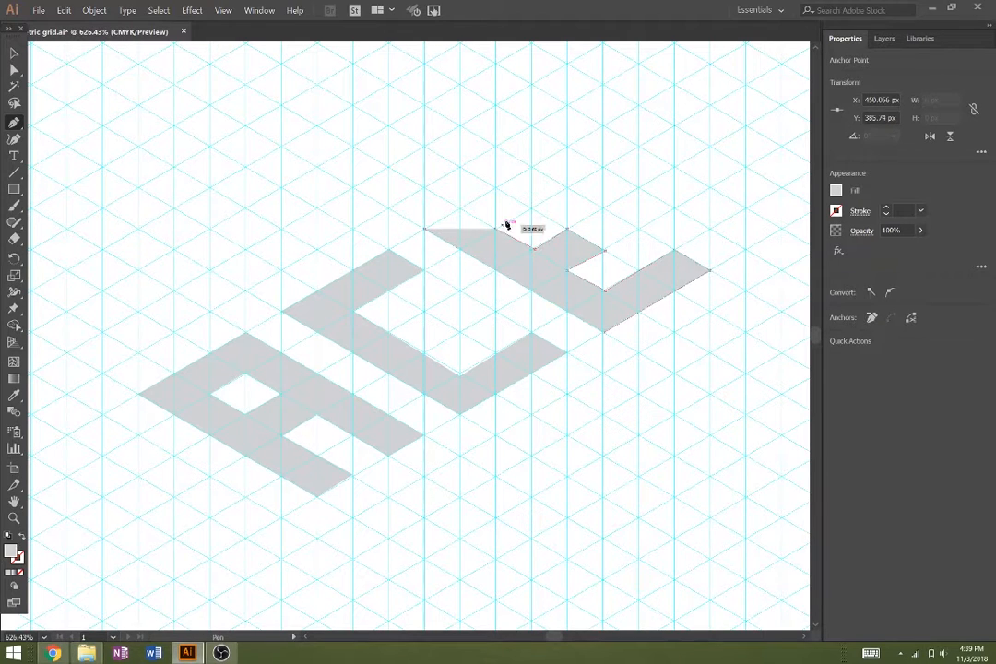
{"action": "left_click", "coordinate": [567, 190]}
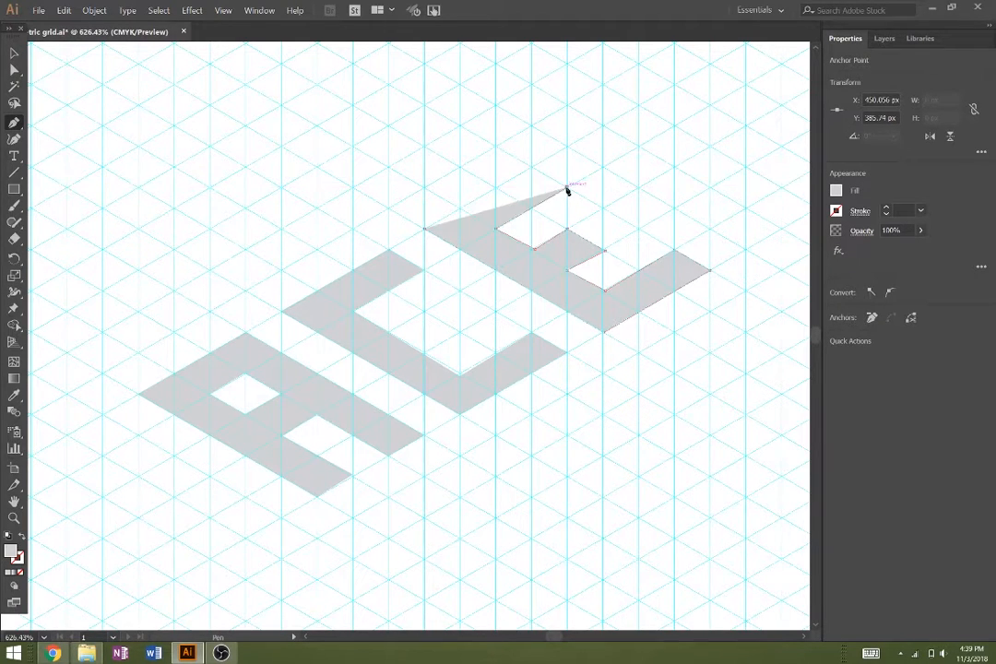
{"action": "left_click", "coordinate": [532, 169]}
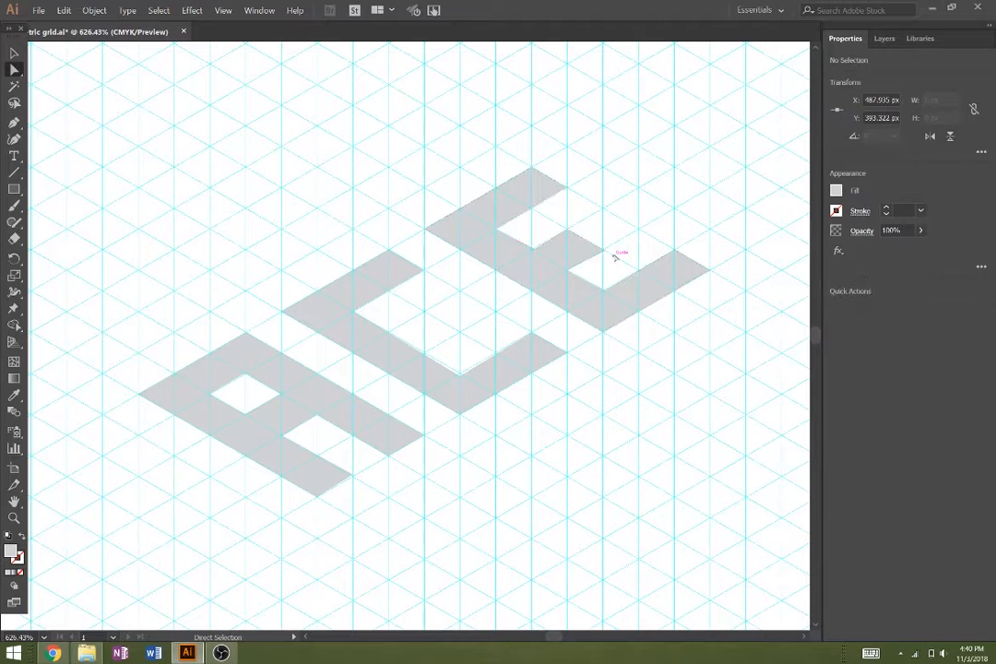
Move the outer corner point of the E's middle arm slightly inward to straighten the arm's edges
{"action": "left_click", "coordinate": [598, 253]}
{"action": "left_click", "coordinate": [605, 251]}
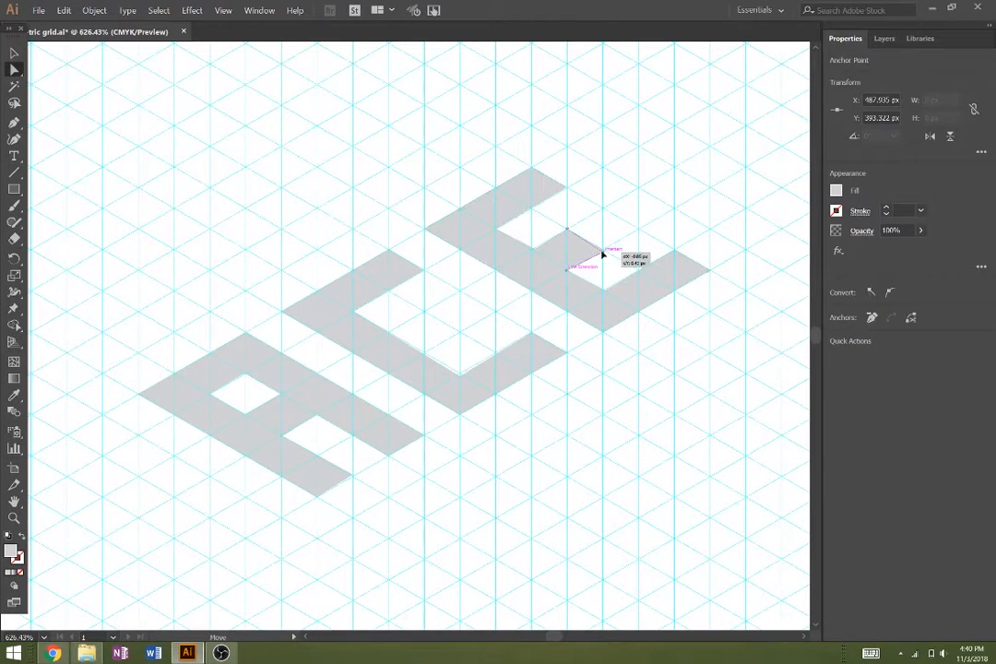
{"action": "left_click_drag", "start_coordinate": [601, 252], "coordinate": [596, 249]}
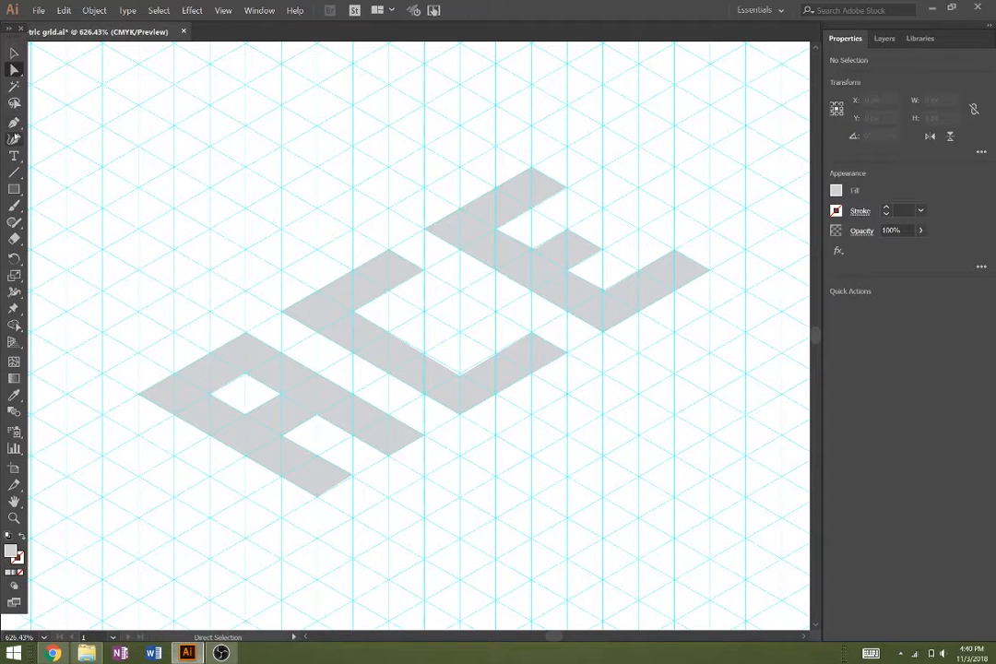
{"action": "left_click", "coordinate": [14, 121]}
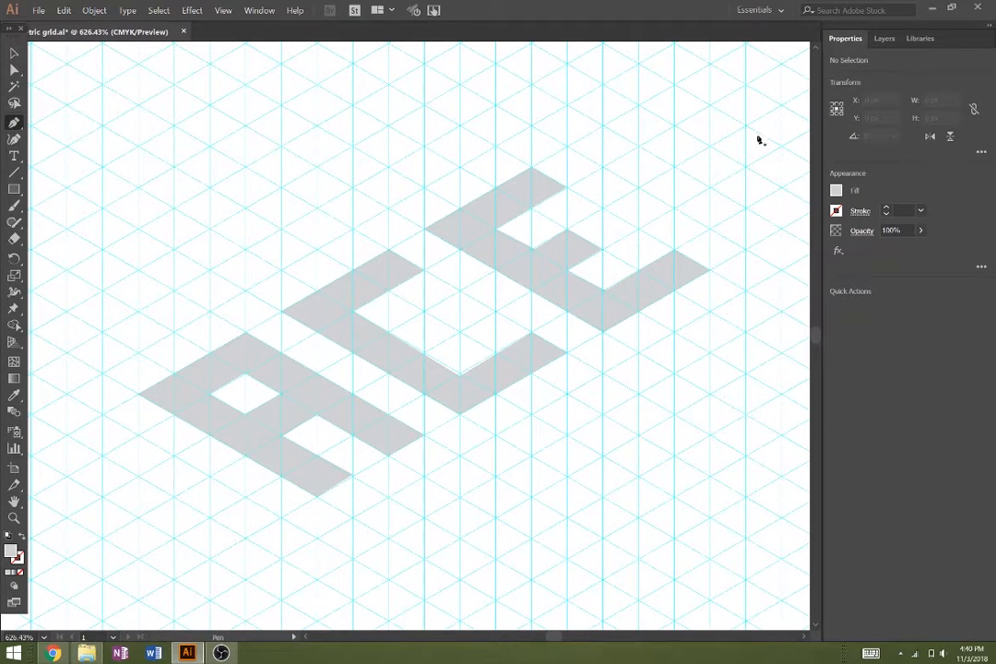
{"action": "left_click", "coordinate": [836, 191]}
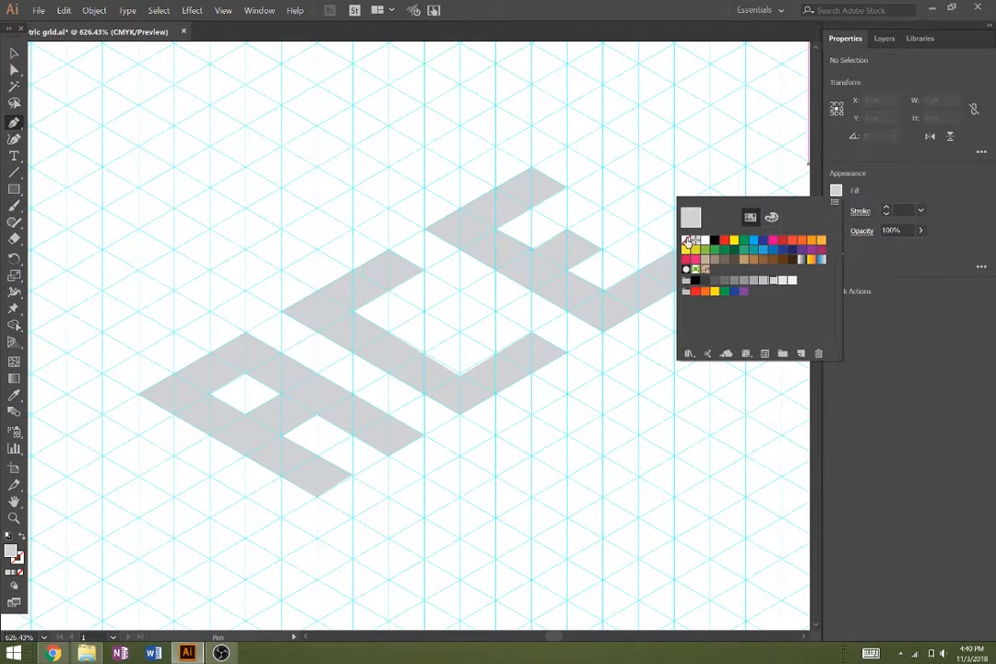
{"action": "left_click", "coordinate": [686, 241]}
{"action": "left_click", "coordinate": [686, 241]}
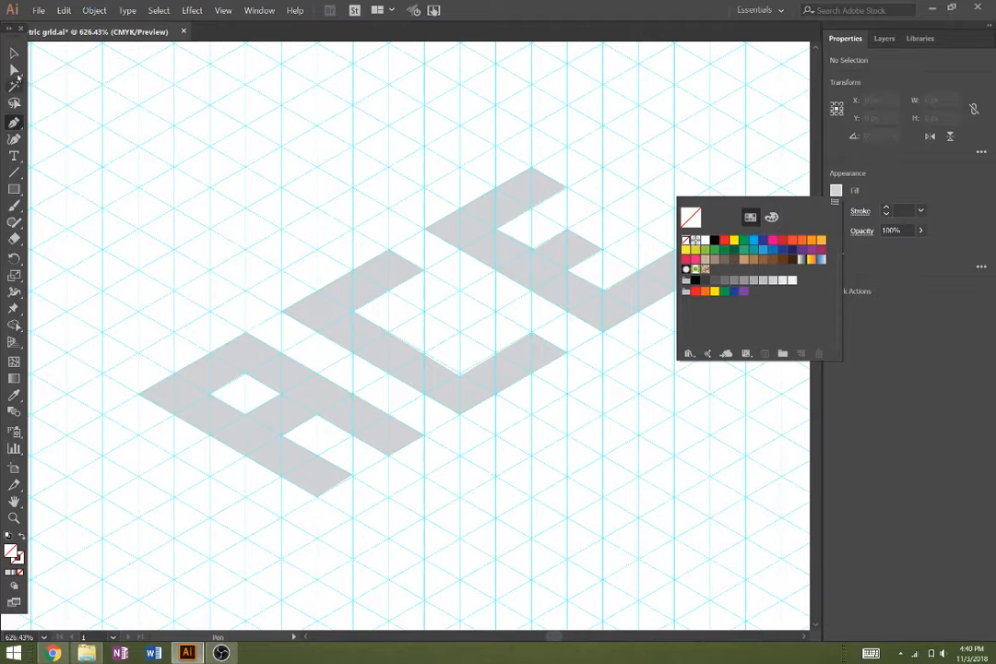
{"action": "left_click", "coordinate": [13, 50]}
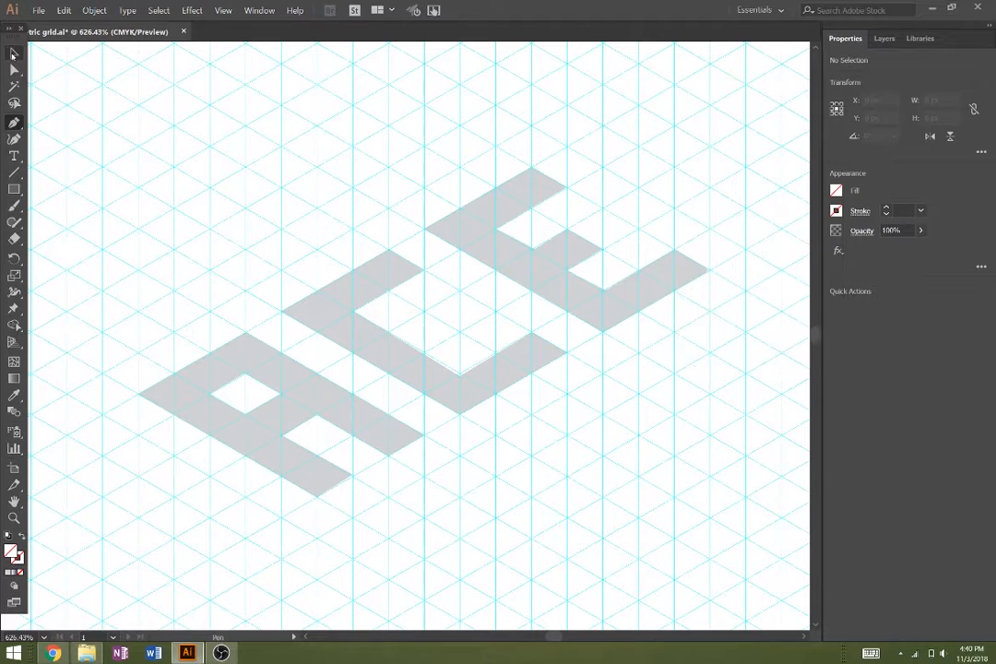
{"action": "left_click", "coordinate": [193, 388]}
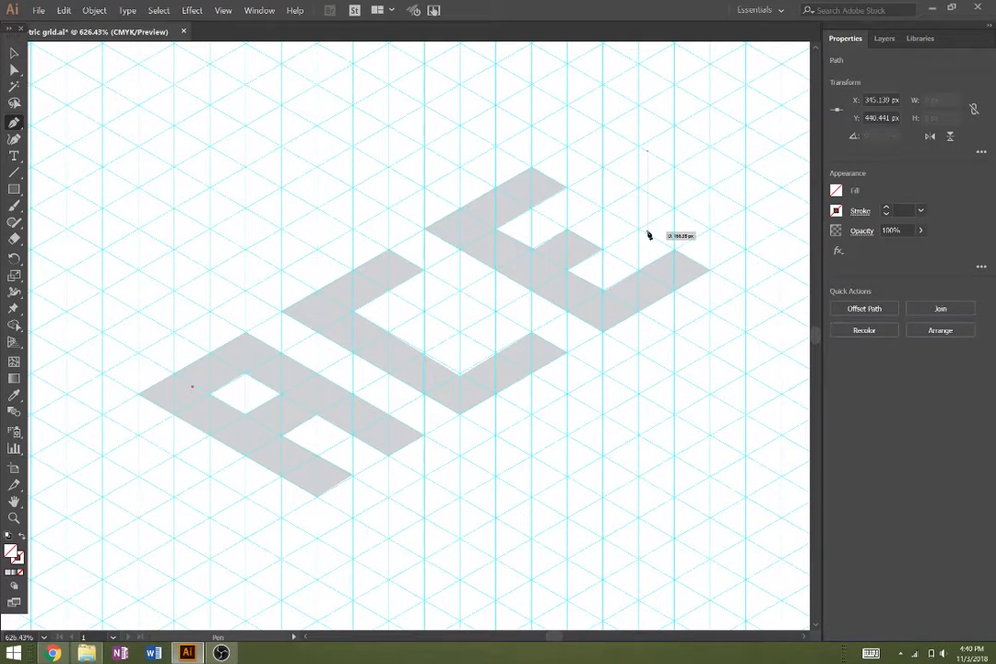
{"action": "key", "text": "v"}
{"action": "left_click", "coordinate": [338, 410]}
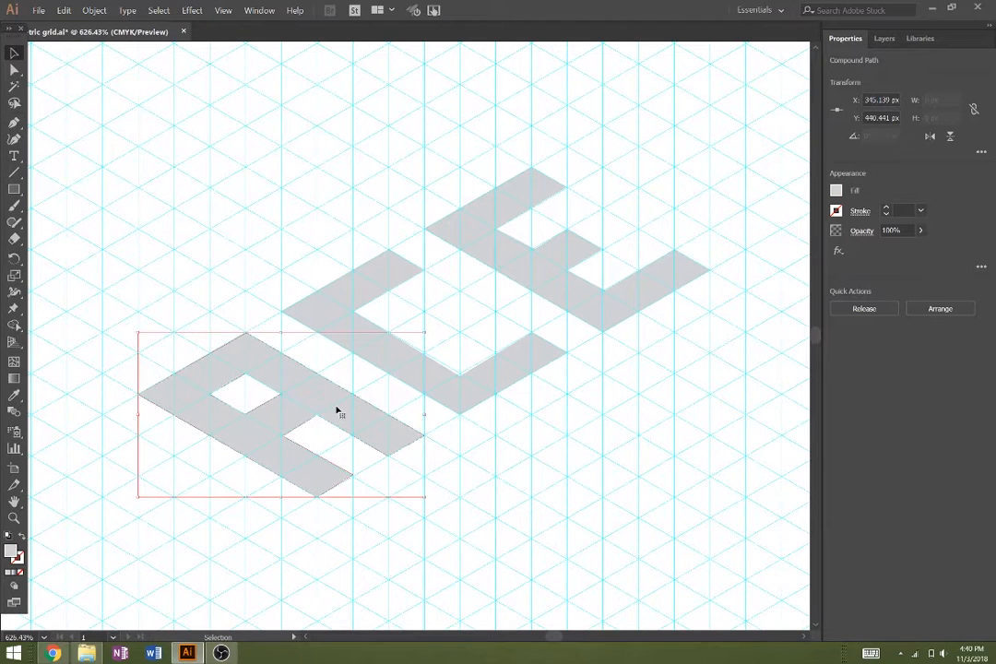
{"action": "left_click", "coordinate": [837, 191]}
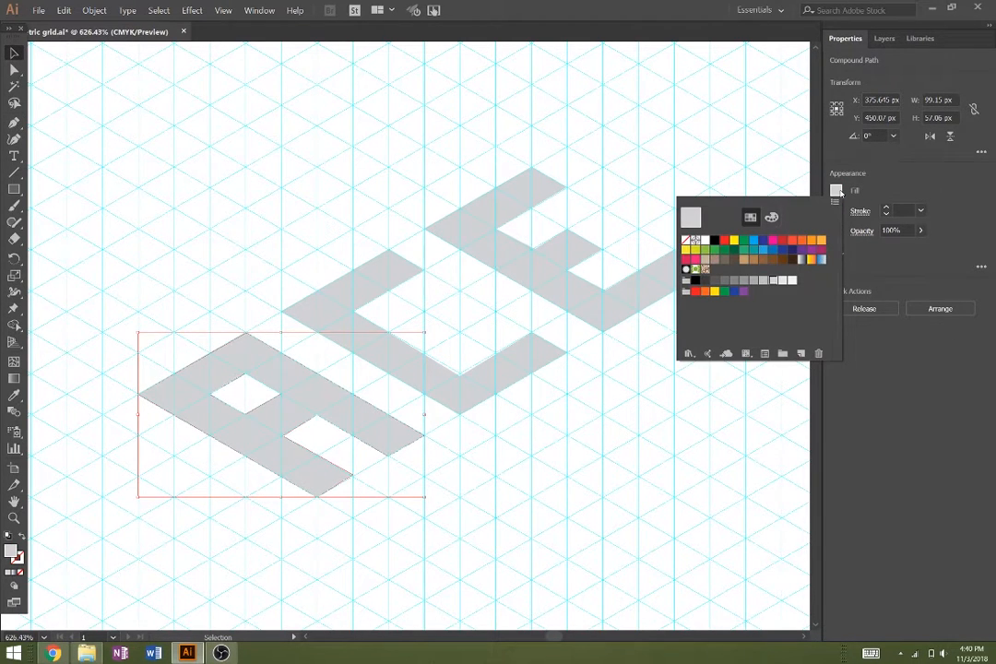
{"action": "key", "text": "Escape"}
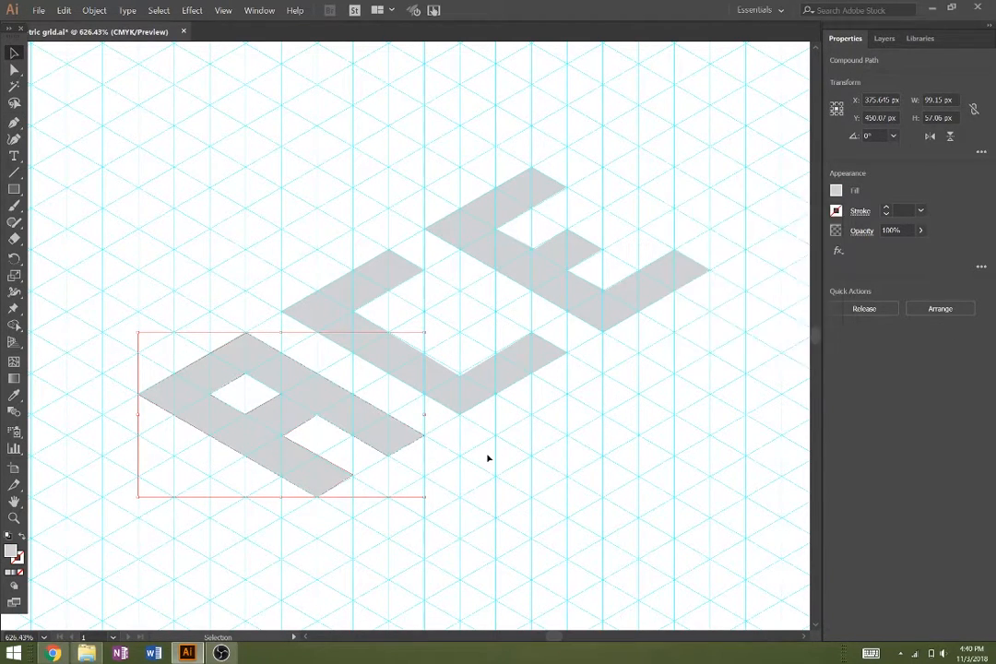
Draw a closed four-point side face with the Pen tool from the A's counter down to the letter's lower edge
{"action": "key", "text": "p"}
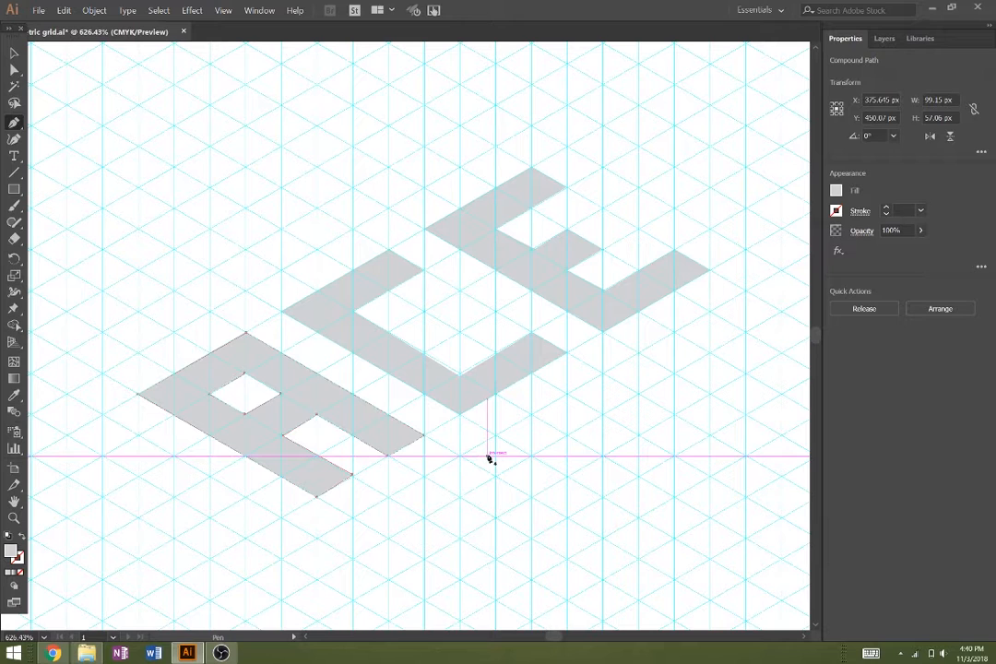
{"action": "left_click", "coordinate": [458, 508], "text": "ctrl"}
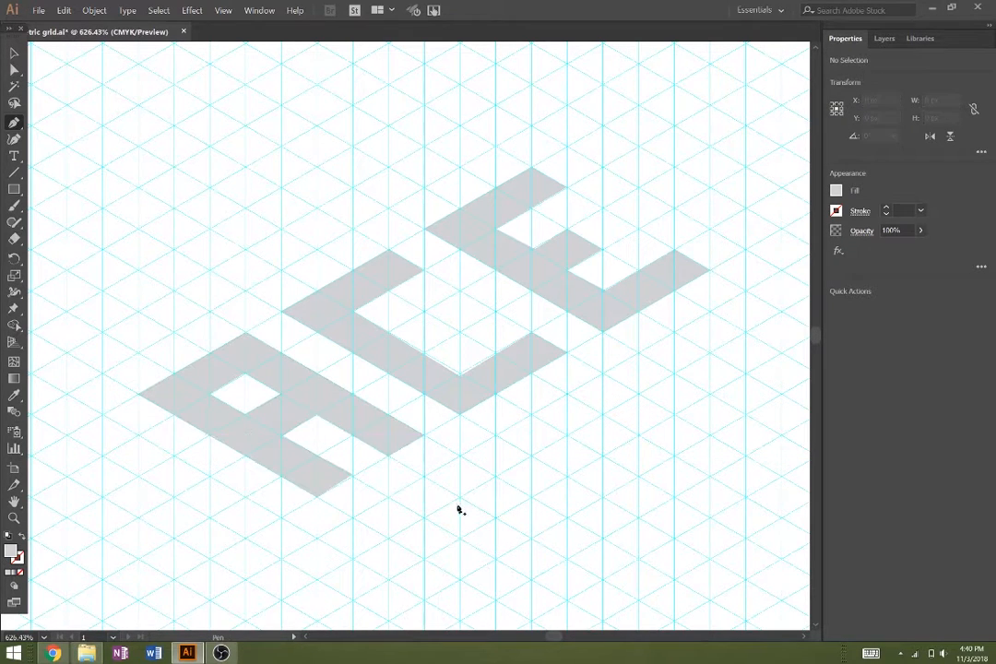
{"action": "left_click", "coordinate": [212, 400]}
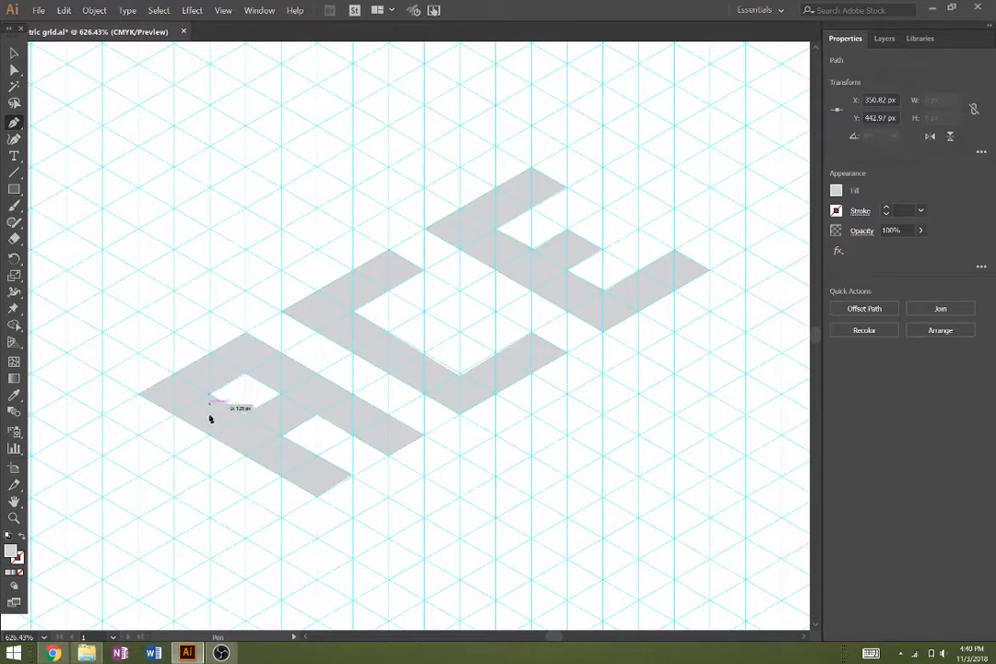
{"action": "left_click", "coordinate": [210, 437]}
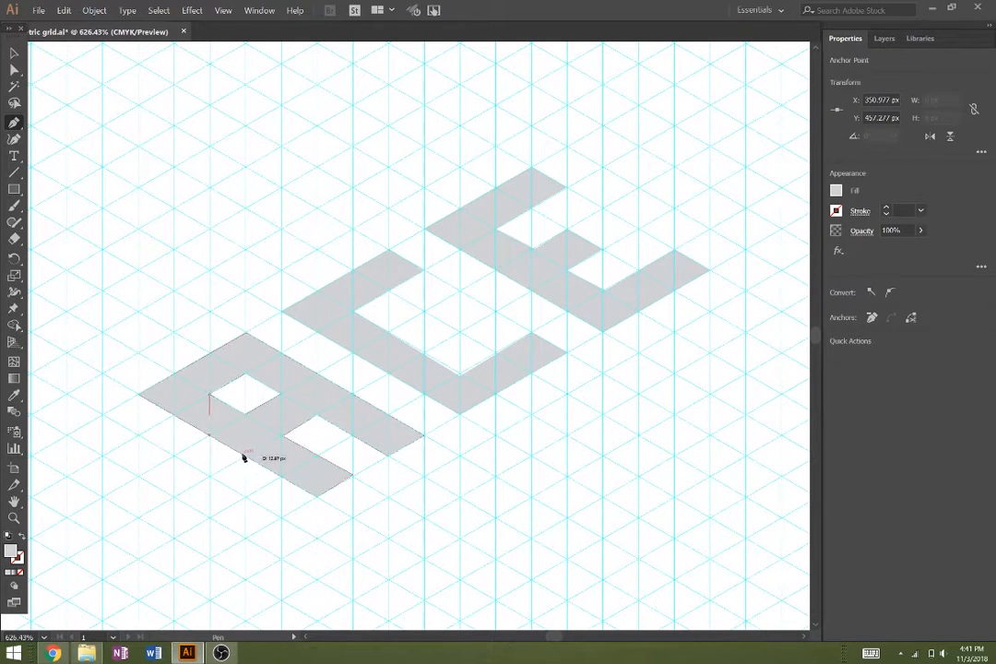
{"action": "left_click", "coordinate": [244, 458]}
{"action": "left_click", "coordinate": [245, 412]}
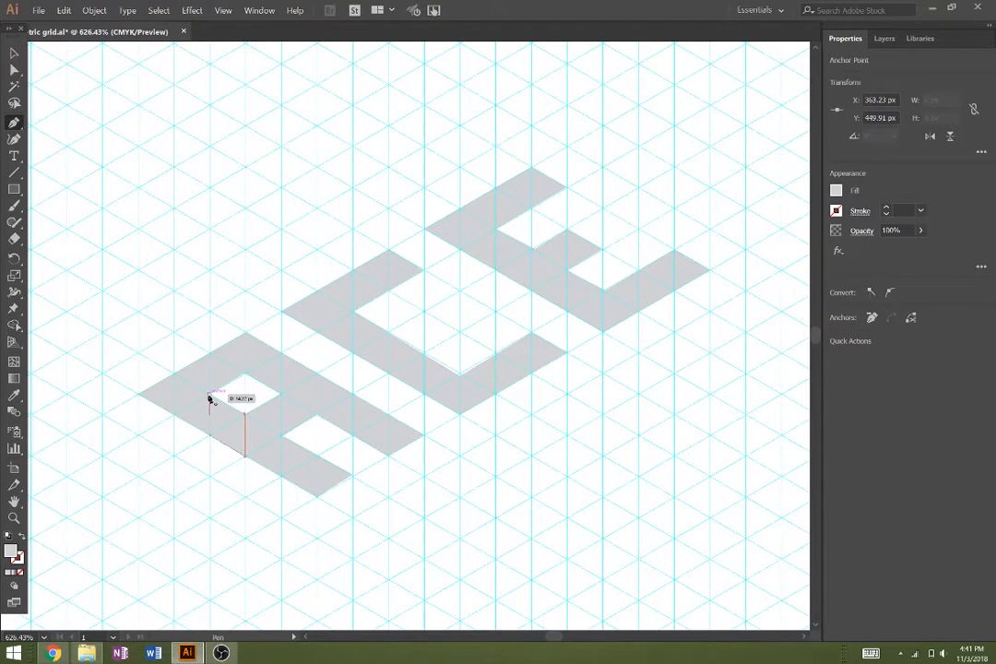
{"action": "left_click", "coordinate": [210, 397]}
Fill the new side face of the A with a darker gray swatch from the grays group
{"action": "left_click", "coordinate": [835, 189]}
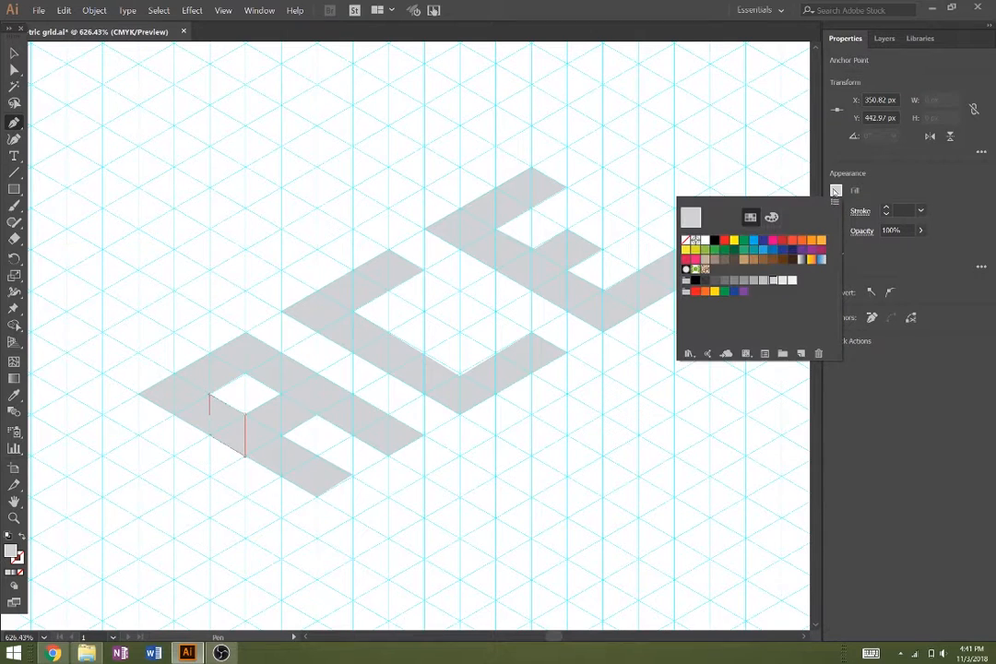
{"action": "left_click", "coordinate": [754, 282]}
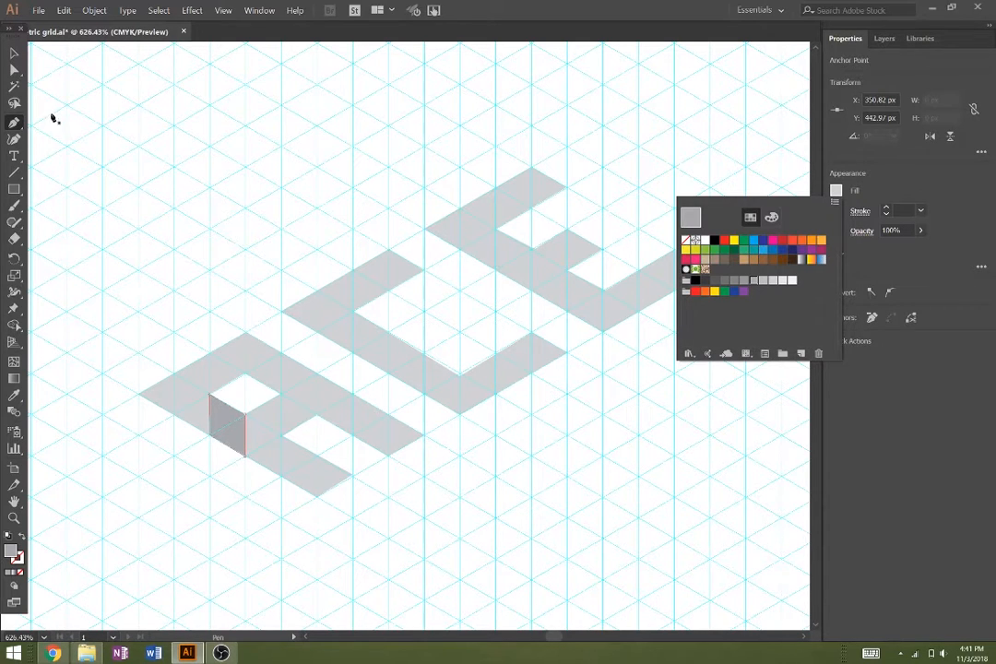
{"action": "left_click", "coordinate": [200, 295]}
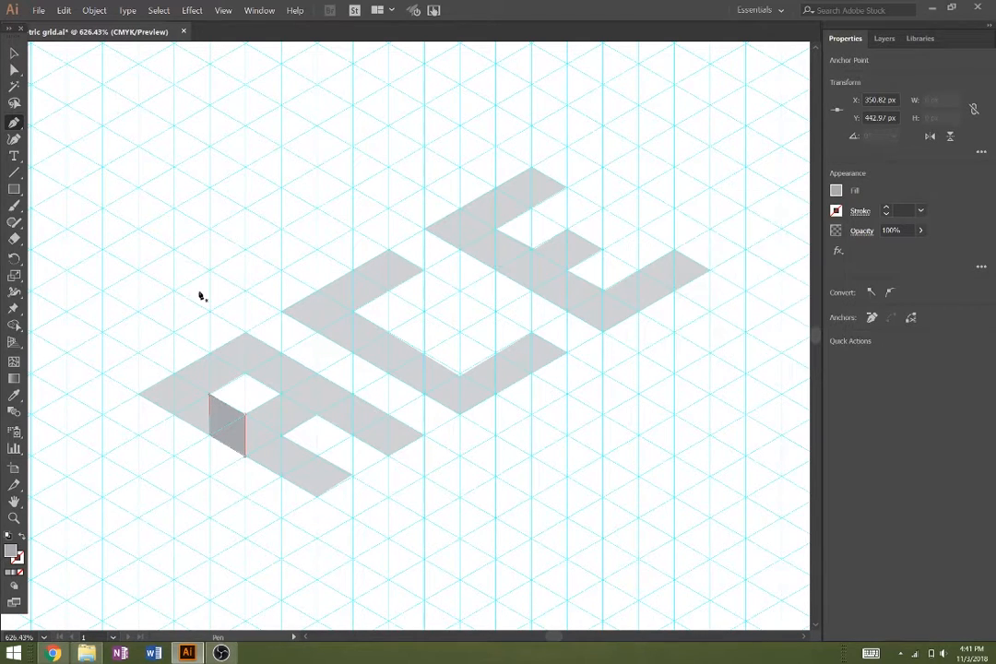
Draw a closed darker gray side face with the Pen tool along the A's long outer leg, following the counter and inner notch
{"action": "left_click", "coordinate": [246, 334]}
{"action": "left_click", "coordinate": [249, 378]}
{"action": "left_click", "coordinate": [281, 397]}
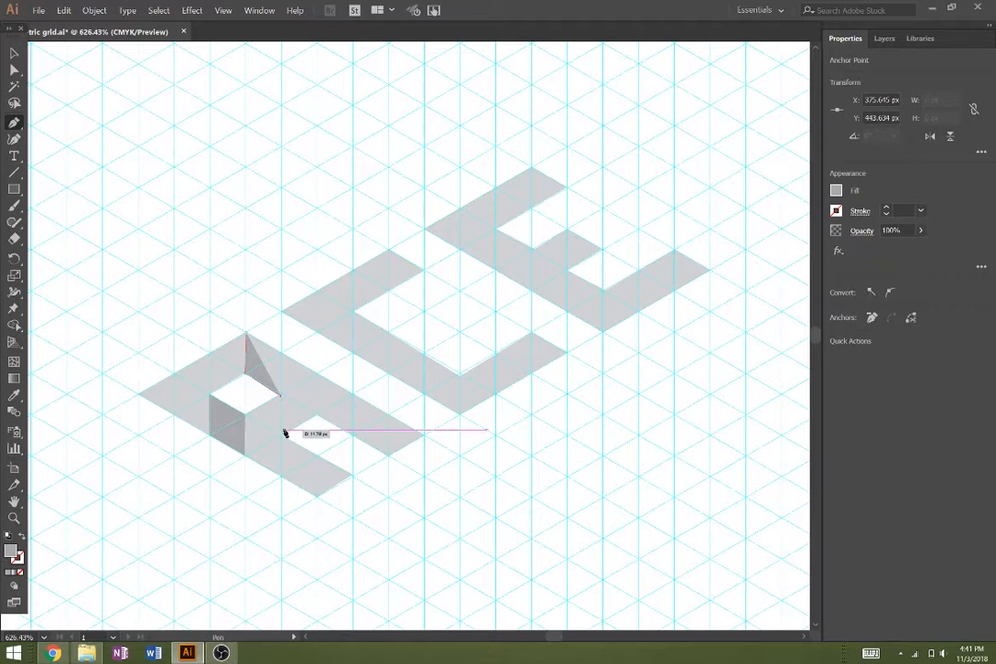
{"action": "left_click", "coordinate": [284, 433]}
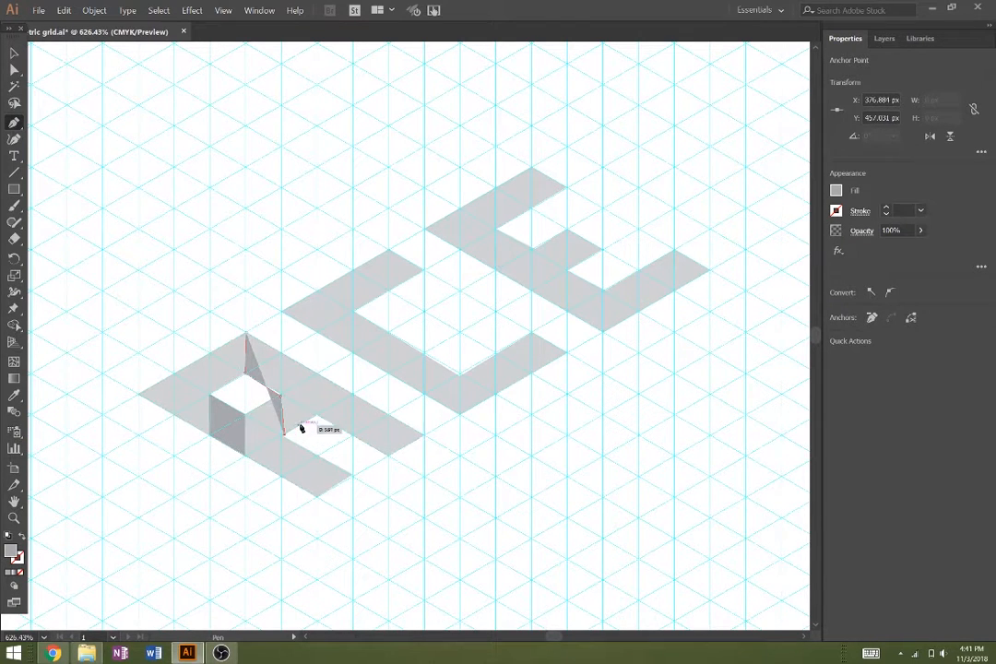
{"action": "left_click", "coordinate": [316, 415]}
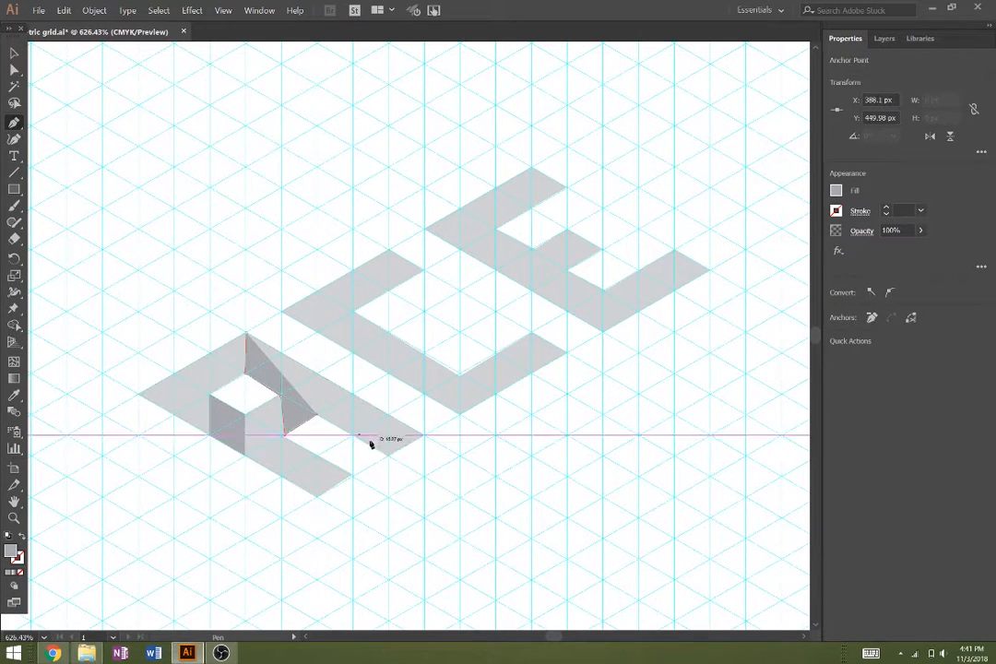
{"action": "left_click", "coordinate": [388, 456]}
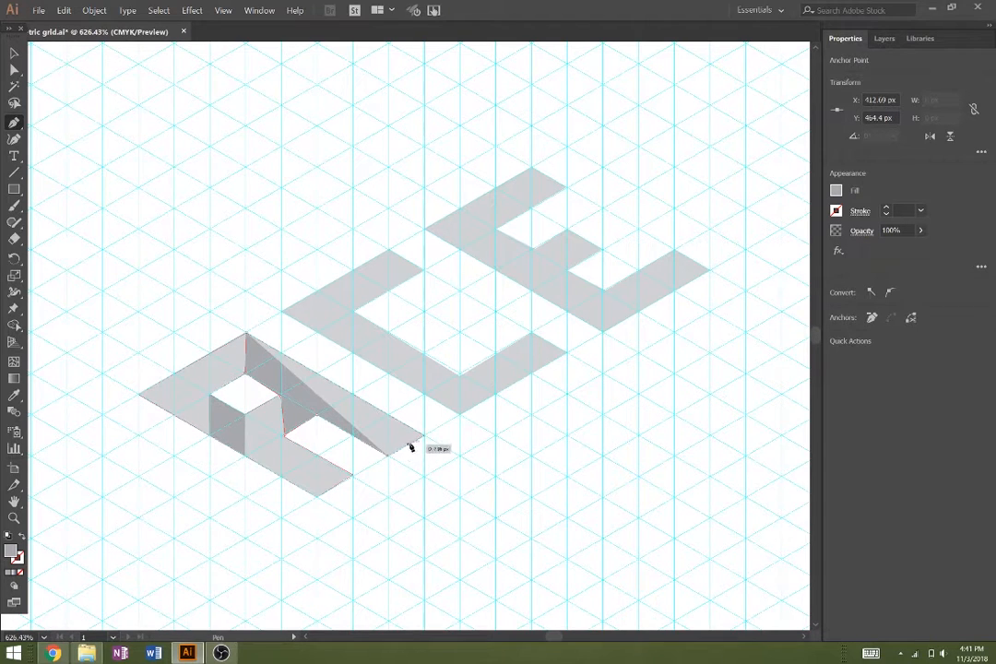
{"action": "left_click", "coordinate": [423, 436]}
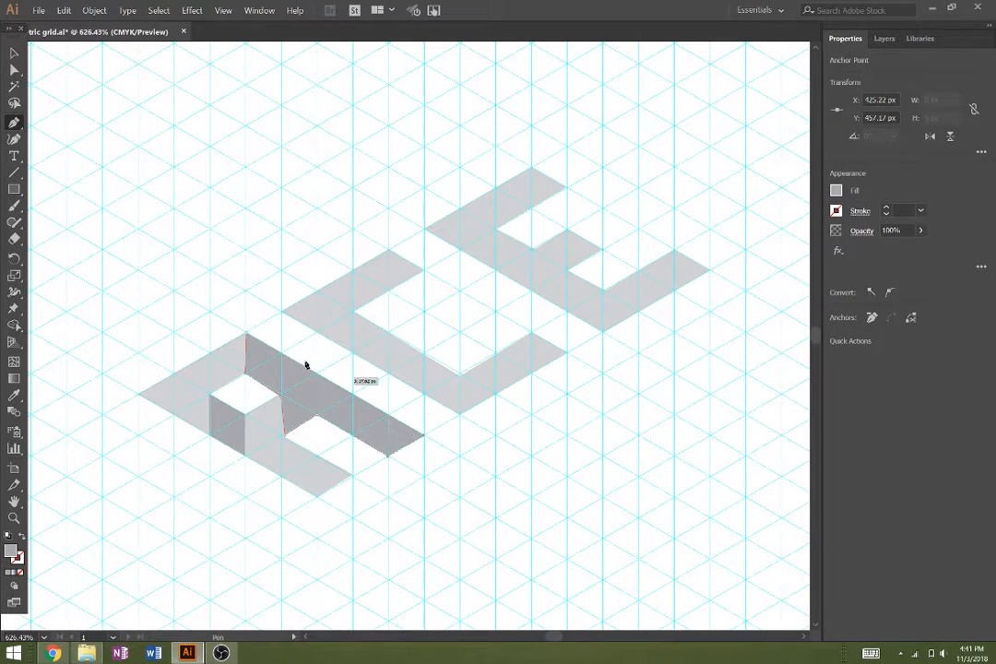
{"action": "left_click", "coordinate": [247, 335]}
Draw a closed four-point side face with the Pen tool over the end of the A's shorter leg
{"action": "left_click", "coordinate": [353, 477]}
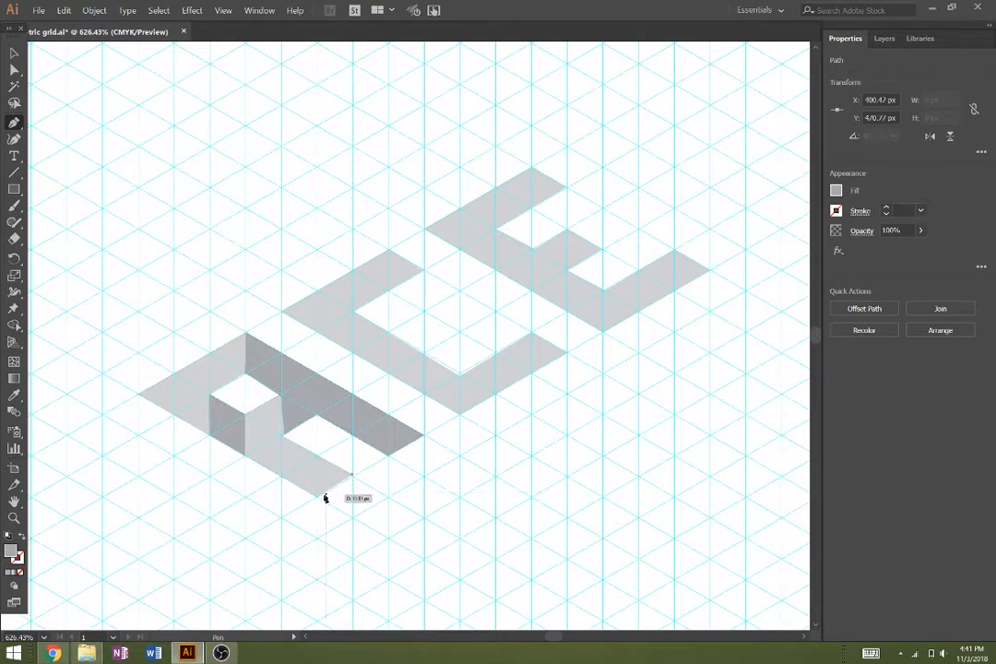
{"action": "left_click", "coordinate": [317, 498]}
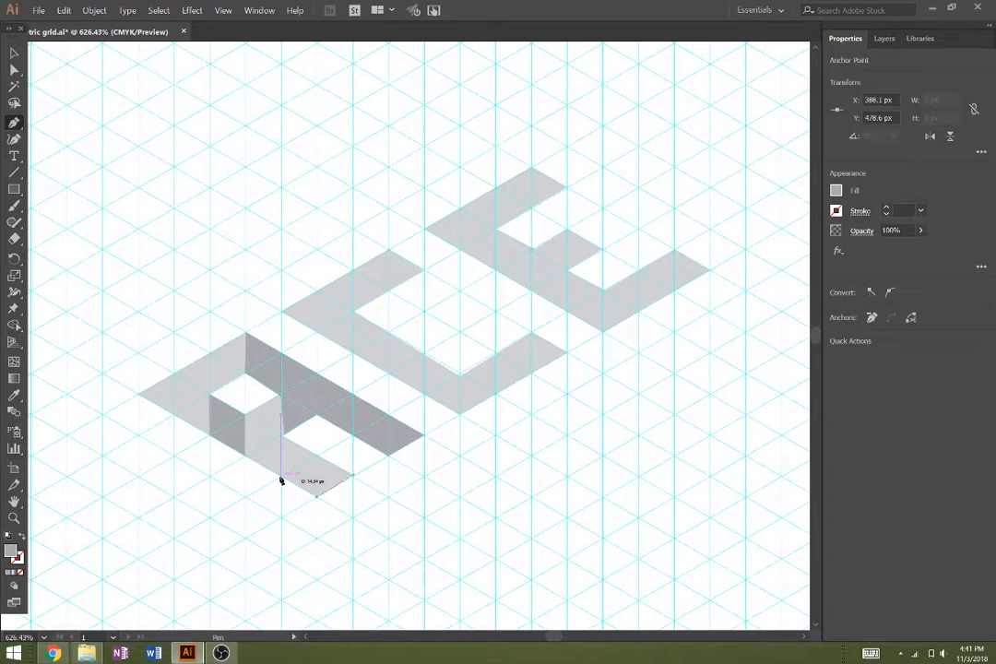
{"action": "left_click", "coordinate": [282, 437]}
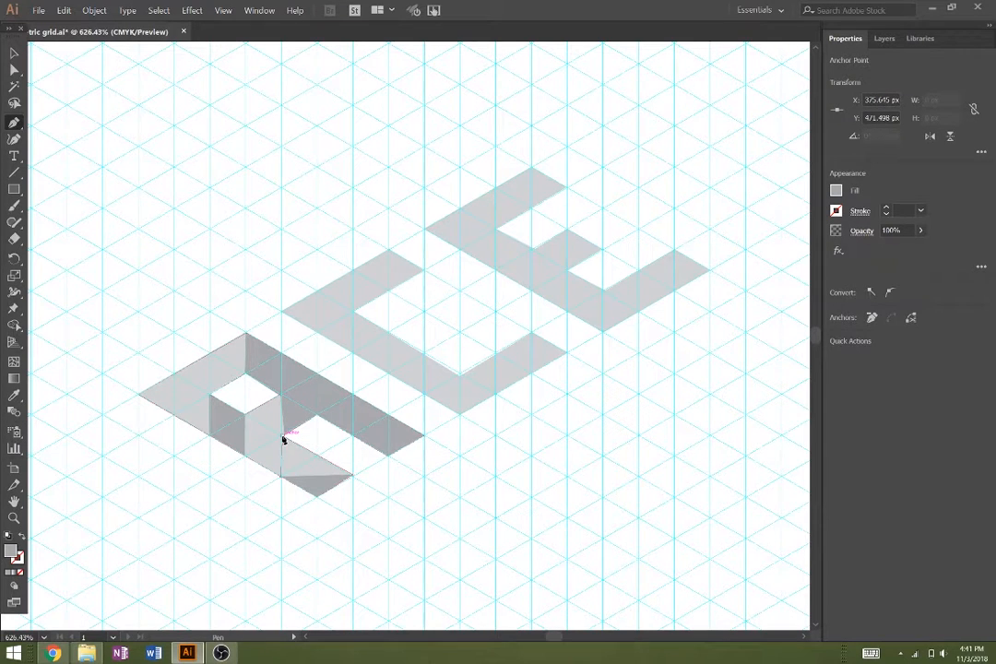
{"action": "left_click", "coordinate": [353, 476]}
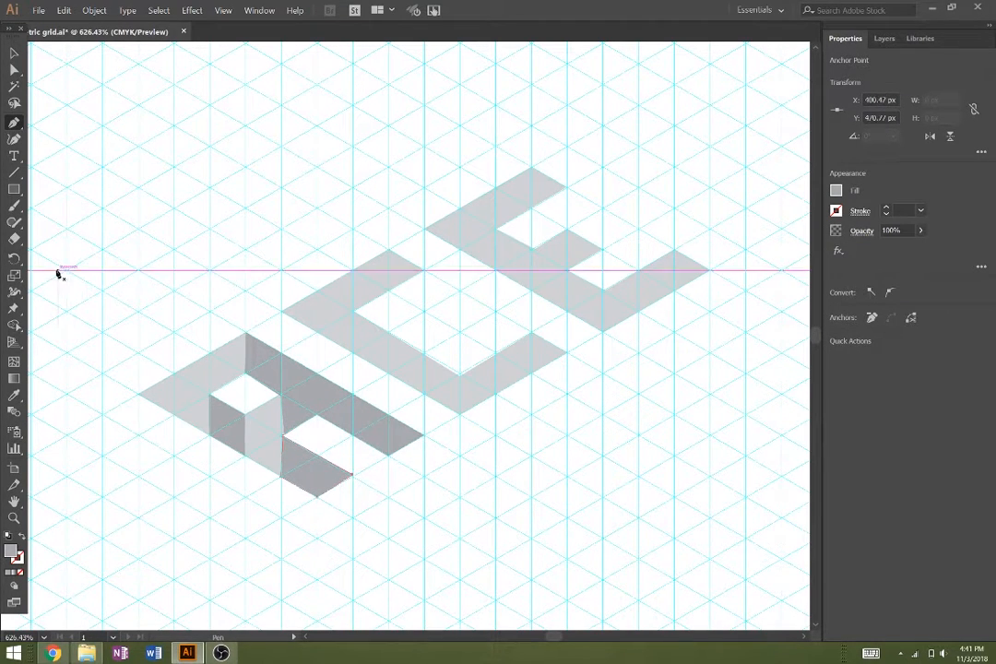
Move the long side face's anchor point at the A's inner notch slightly inward to align with the vertical grid line, then deselect
{"action": "left_click", "coordinate": [14, 69]}
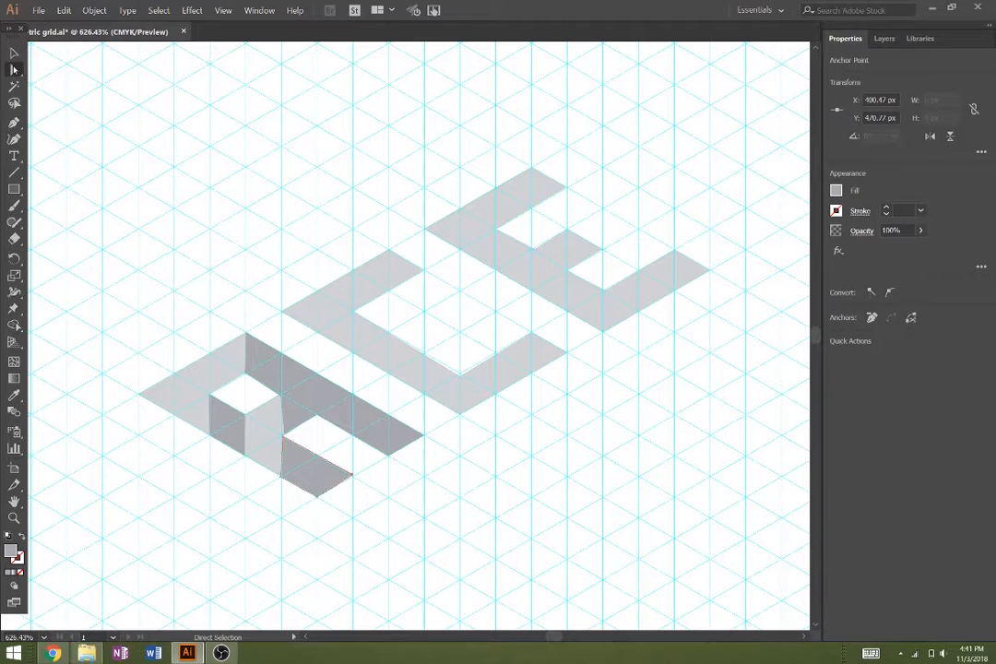
{"action": "left_click", "coordinate": [286, 434]}
{"action": "left_click", "coordinate": [287, 431]}
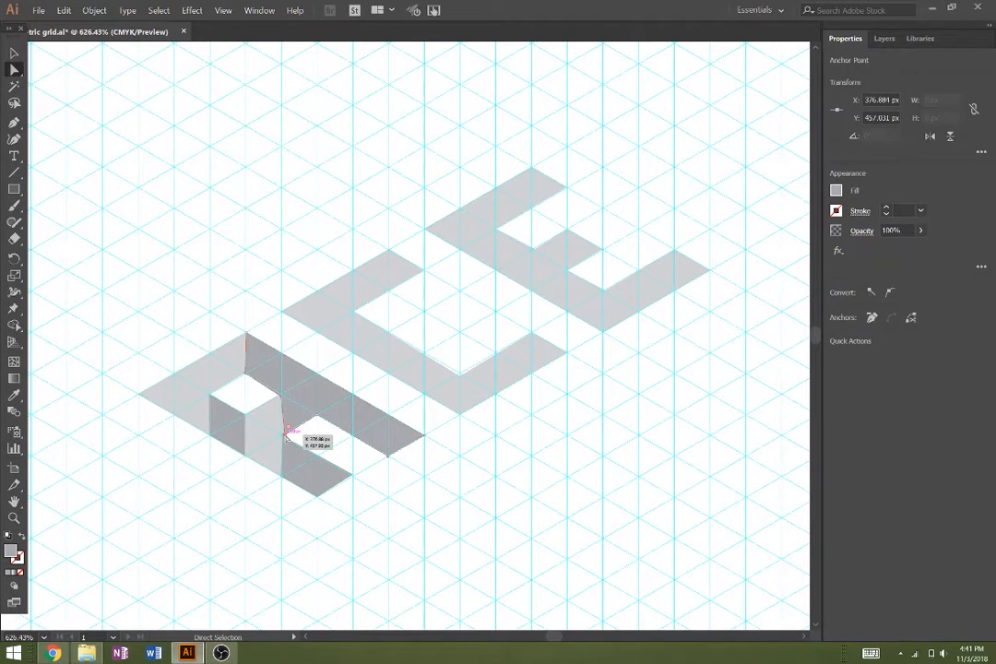
{"action": "left_click_drag", "start_coordinate": [282, 439], "coordinate": [280, 440]}
{"action": "left_click", "coordinate": [269, 442]}
{"action": "left_click", "coordinate": [481, 518]}
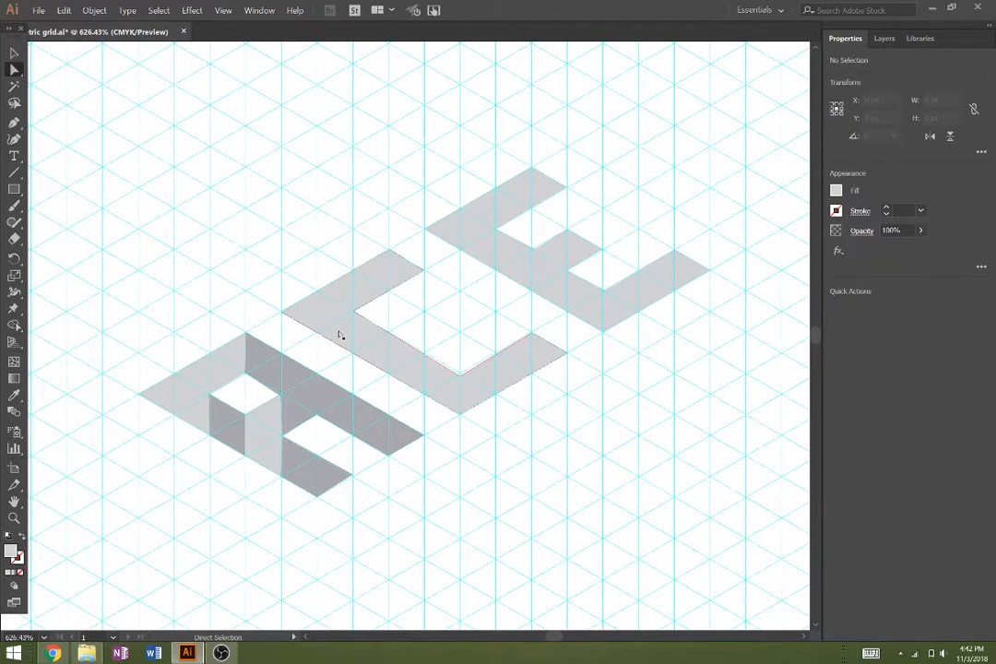
Set the fill to the darker gray swatch and draw a four-point side face with the Pen tool along the C's long inner edge
{"action": "left_click", "coordinate": [11, 126]}
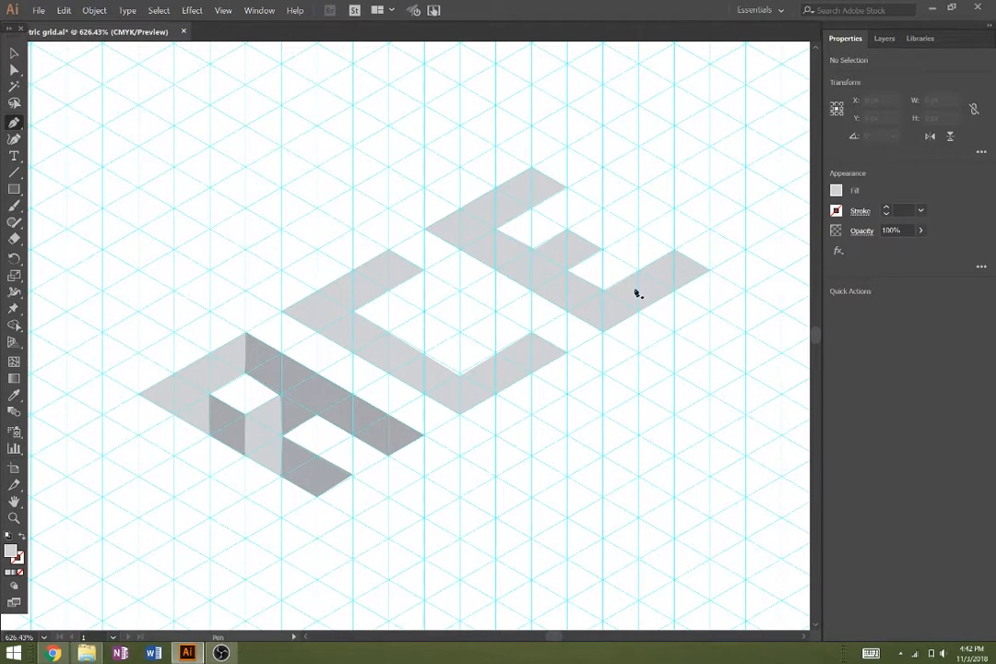
{"action": "left_click", "coordinate": [838, 192]}
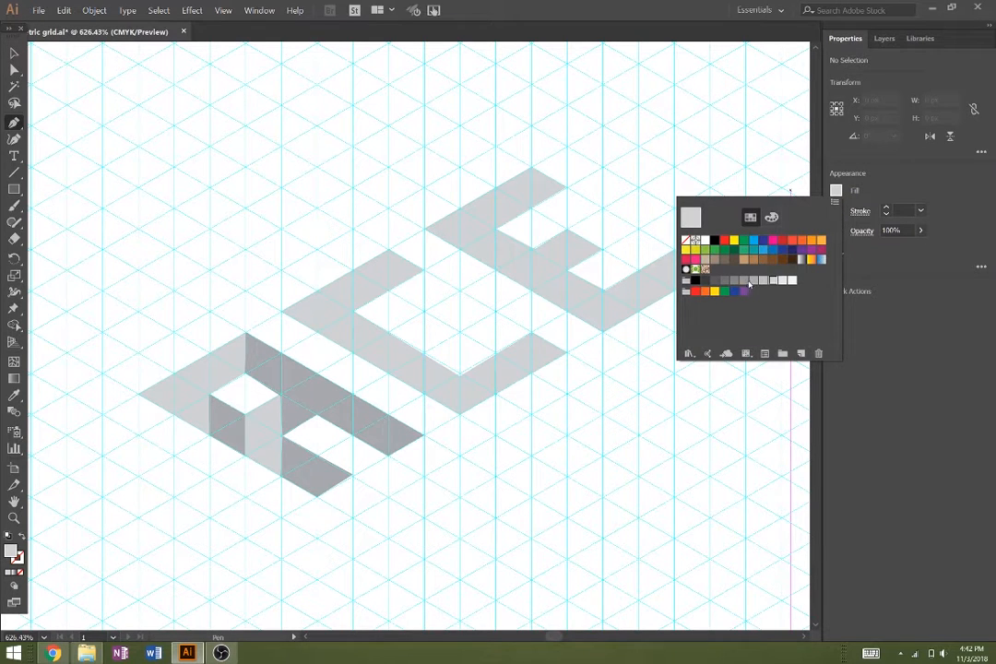
{"action": "left_click", "coordinate": [750, 282]}
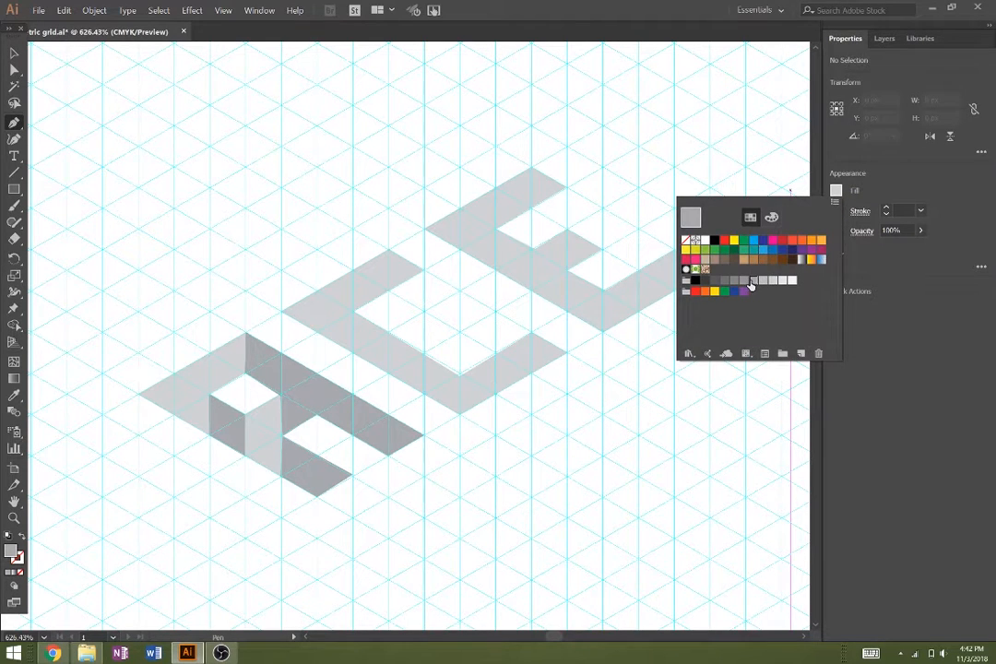
{"action": "left_click", "coordinate": [354, 315]}
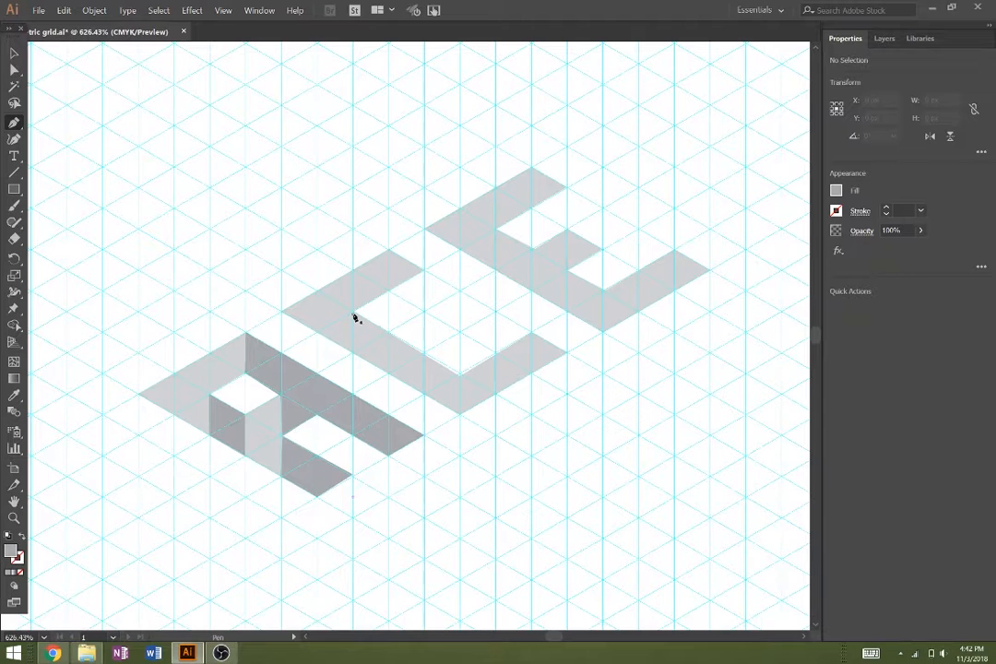
{"action": "left_click", "coordinate": [354, 315]}
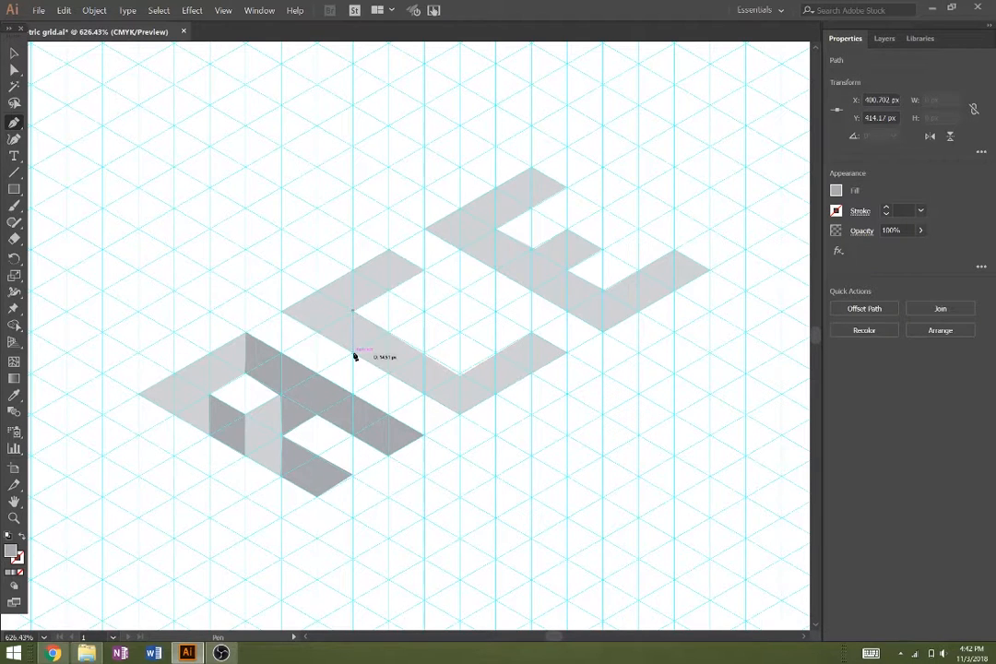
{"action": "left_click", "coordinate": [354, 357]}
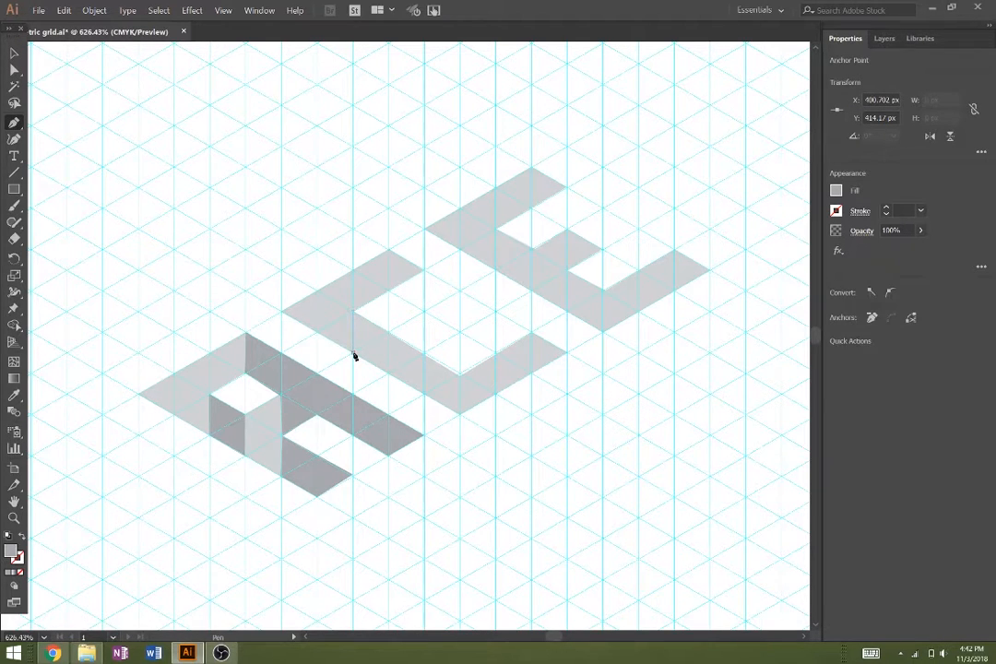
{"action": "left_click", "coordinate": [460, 415]}
{"action": "left_click", "coordinate": [461, 373]}
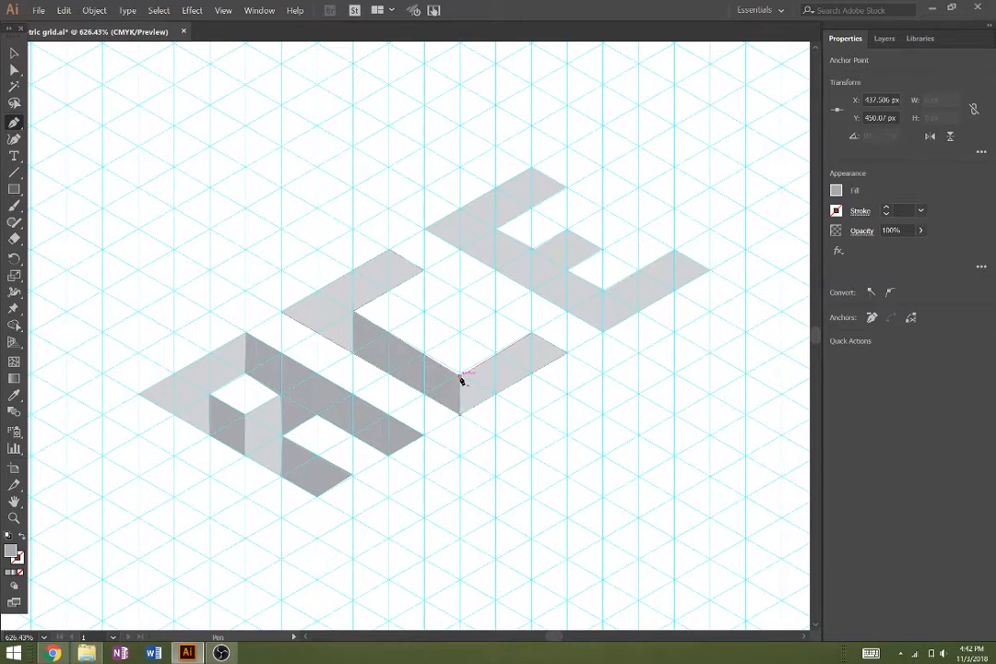
{"action": "left_click", "coordinate": [355, 315]}
Draw a triangular darker gray face with the Pen tool on the tip of the C's upper arm
{"action": "left_click", "coordinate": [388, 250]}
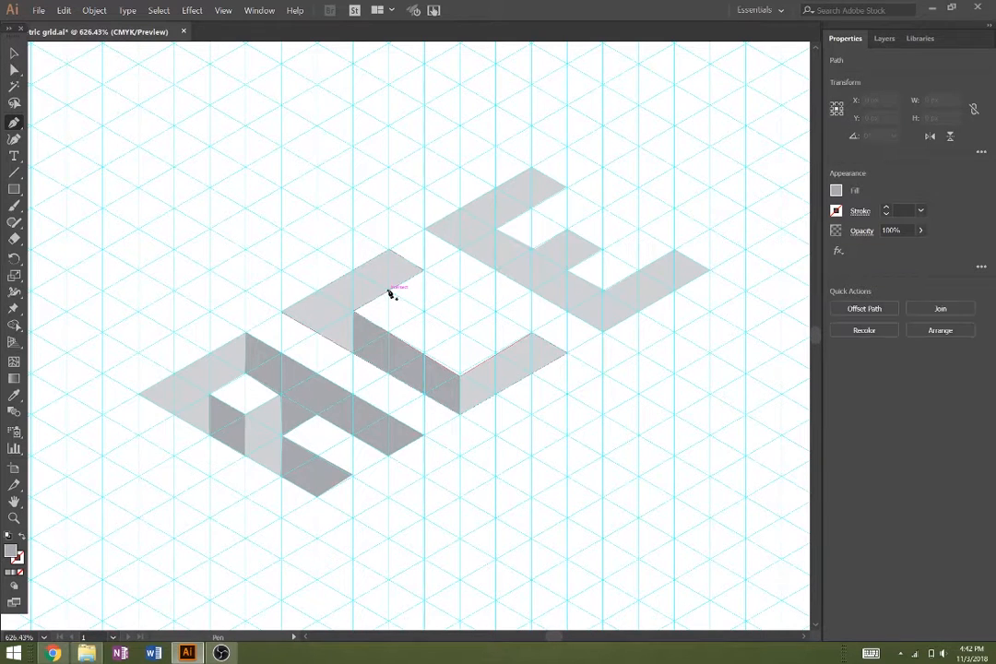
{"action": "left_click", "coordinate": [391, 292]}
{"action": "left_click", "coordinate": [426, 272]}
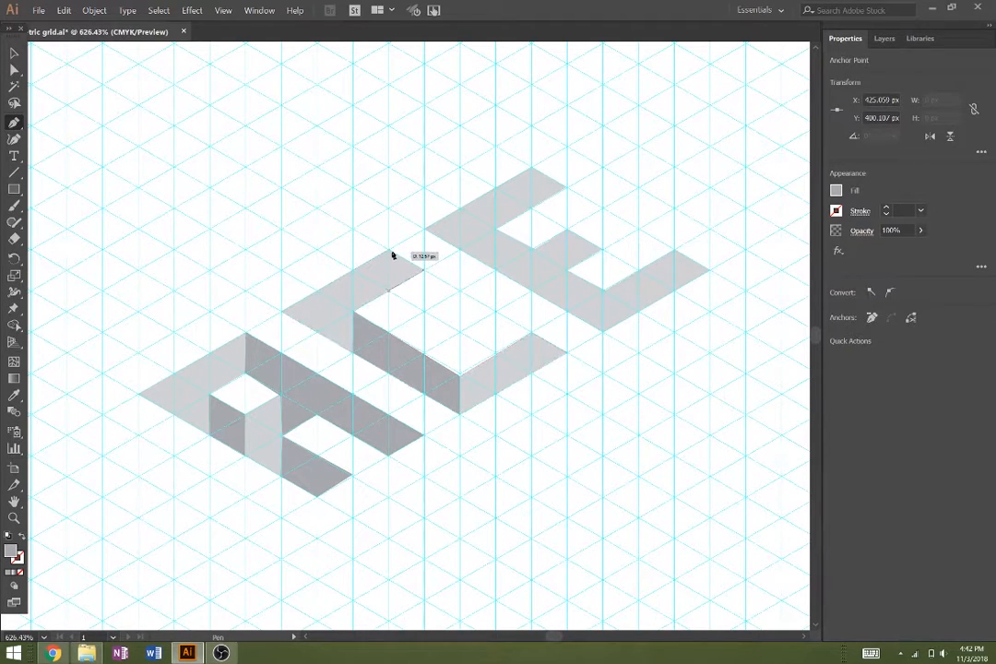
{"action": "left_click", "coordinate": [389, 251]}
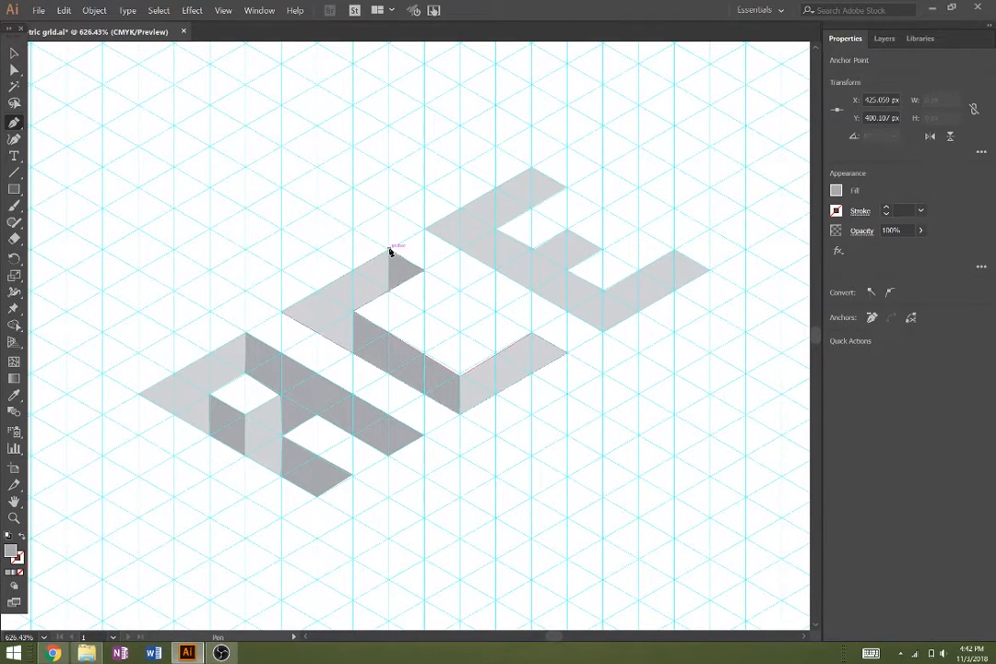
{"action": "left_click", "coordinate": [532, 336]}
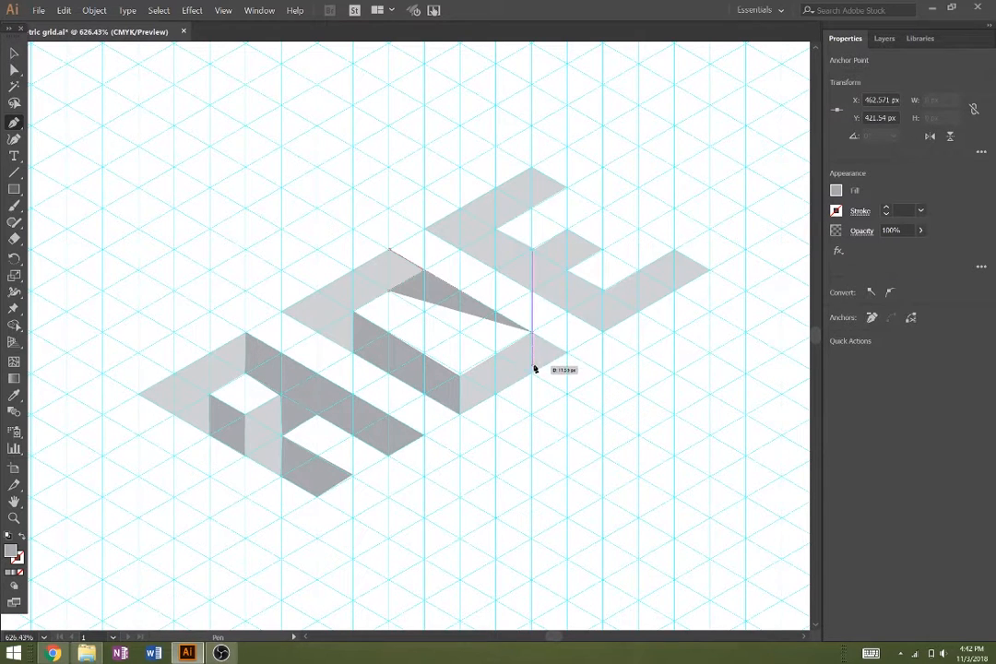
{"action": "left_click", "coordinate": [533, 364]}
{"action": "key", "text": "ctrl+z"}
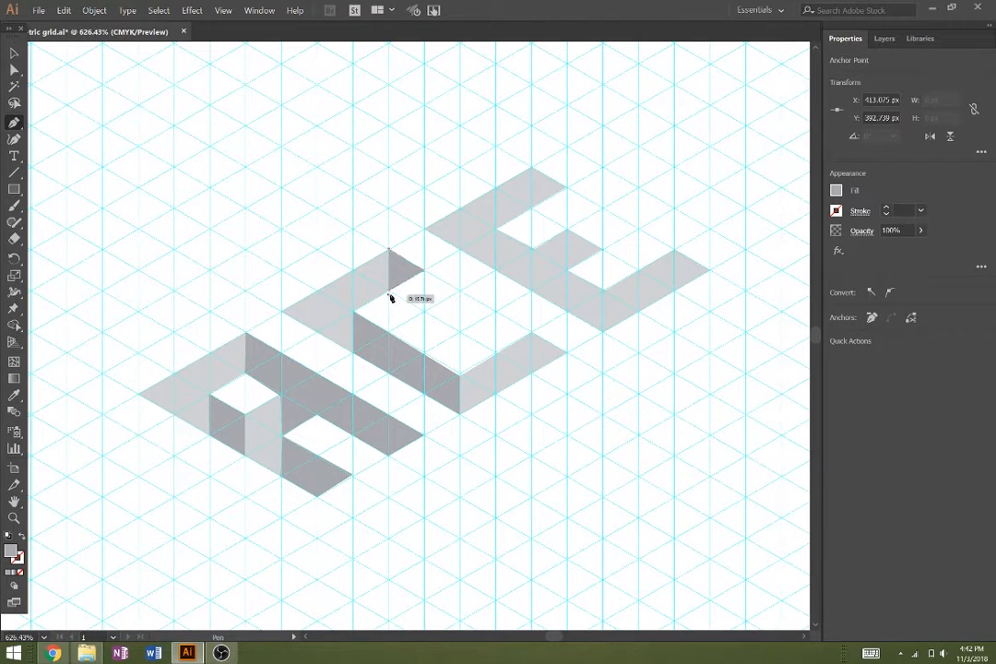
Draw a closed triangular darker gray face with the Pen tool on the tip of the C's lower arm
{"action": "left_click", "coordinate": [533, 337]}
{"action": "left_click", "coordinate": [532, 334]}
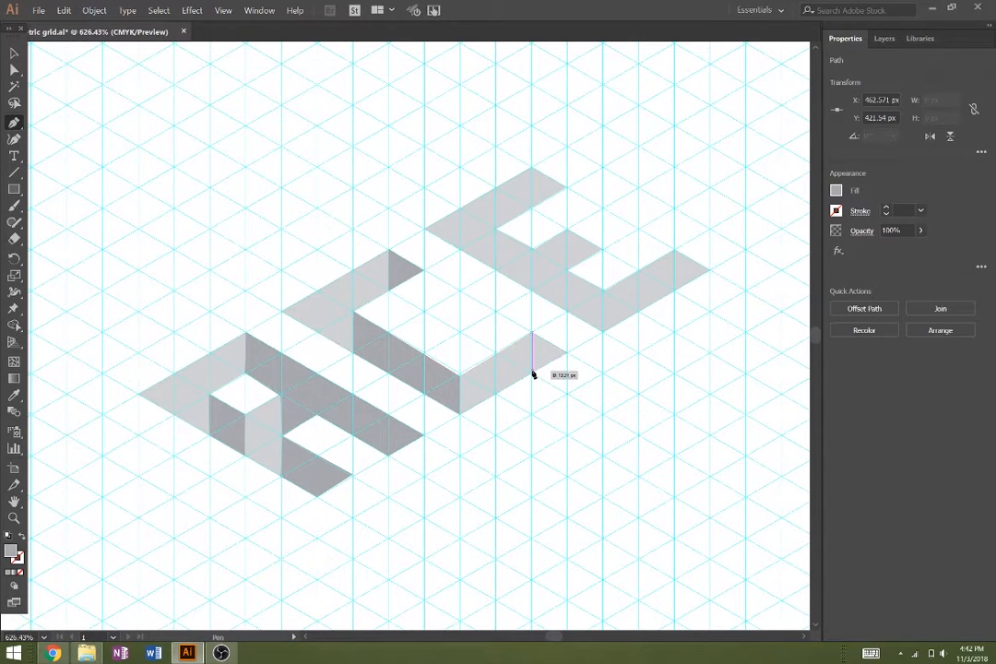
{"action": "left_click", "coordinate": [532, 373]}
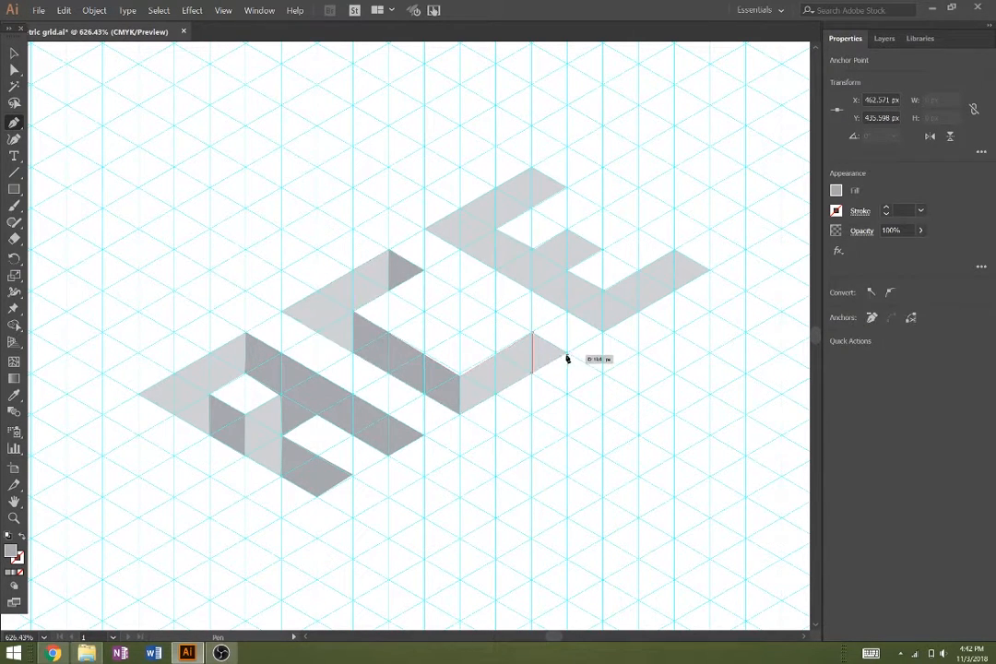
{"action": "left_click", "coordinate": [567, 354]}
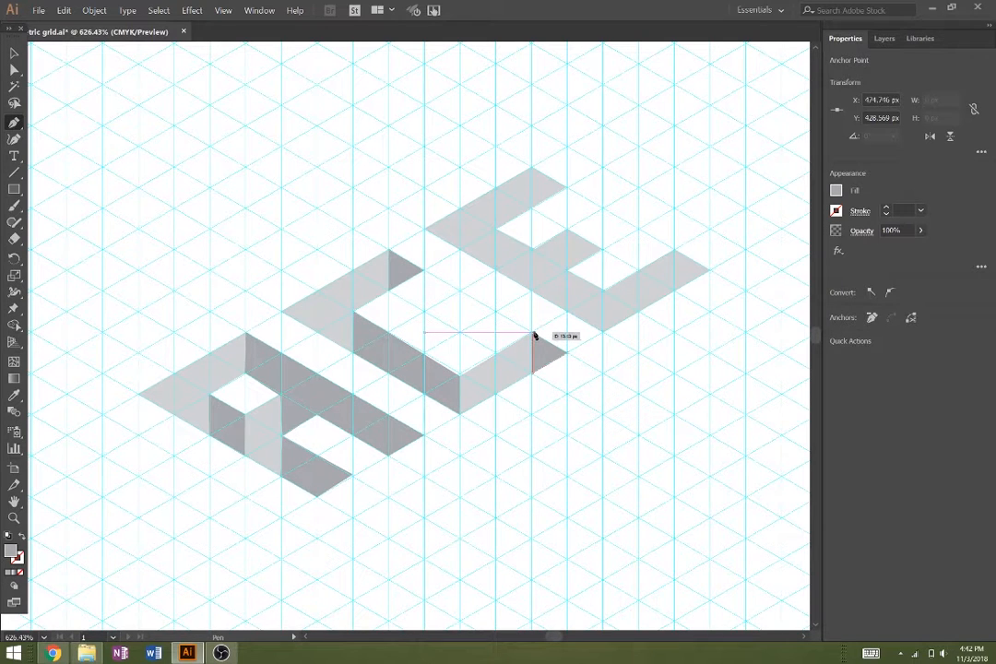
{"action": "left_click", "coordinate": [533, 334]}
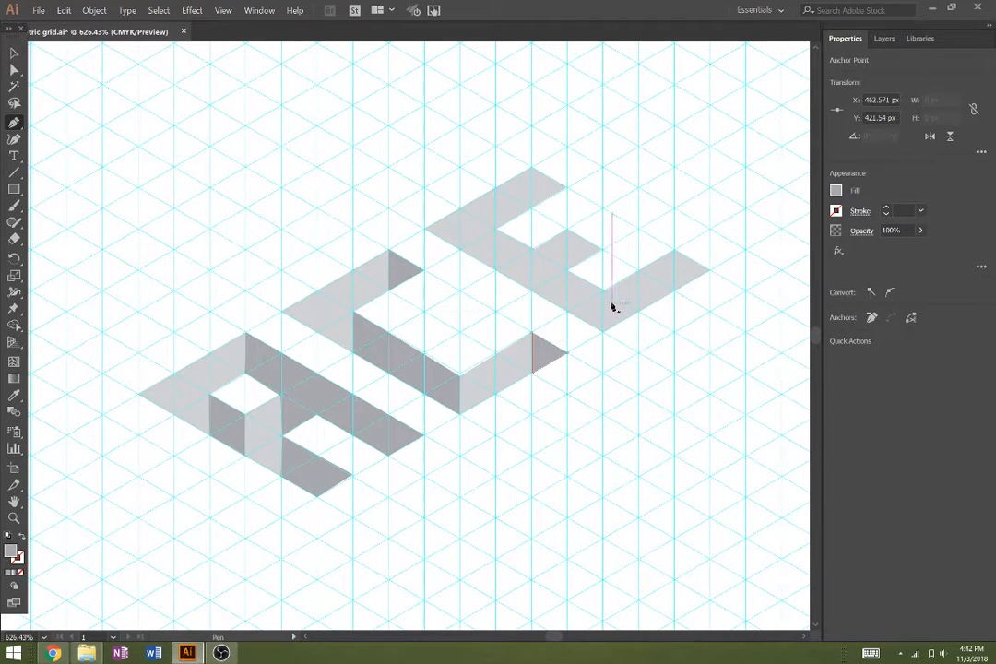
Draw a closed triangular darker gray face with the Pen tool on the tip of the E's upper arm
{"action": "left_click", "coordinate": [532, 170]}
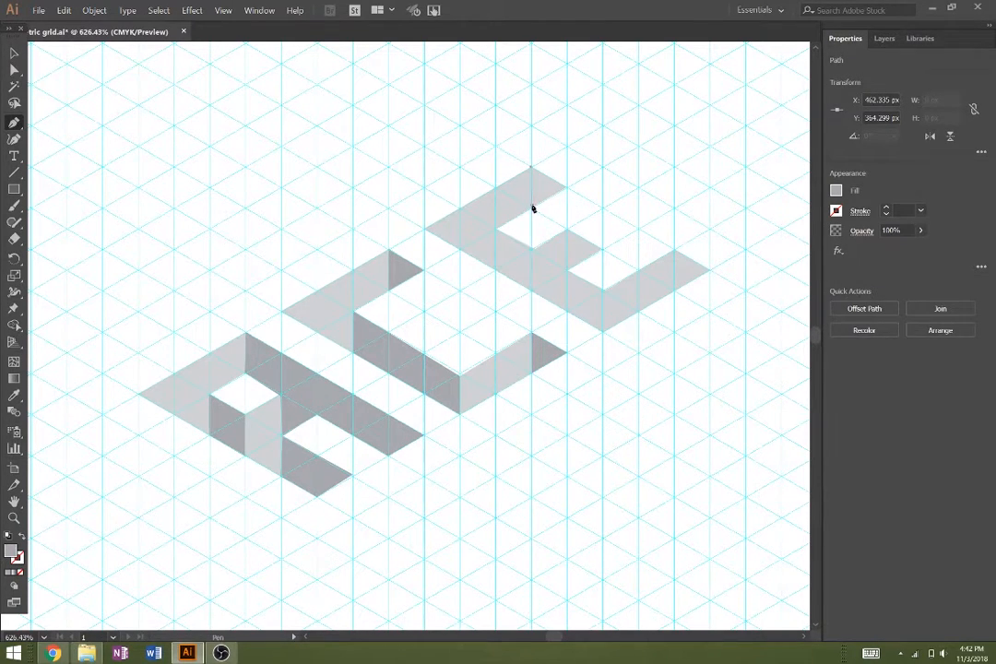
{"action": "left_click", "coordinate": [532, 208]}
{"action": "left_click", "coordinate": [566, 190]}
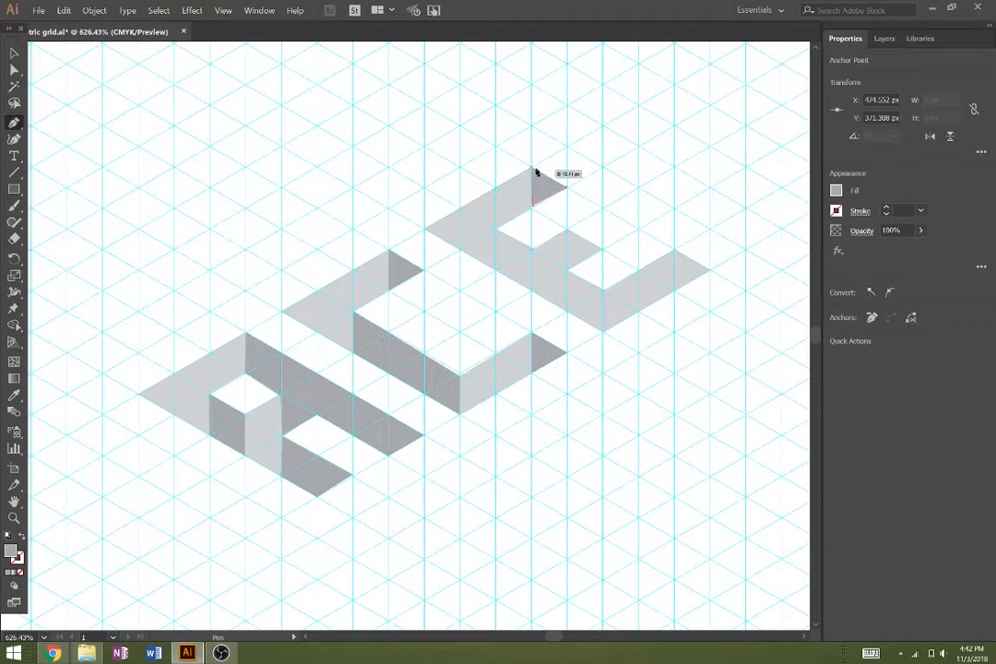
{"action": "left_click", "coordinate": [532, 168]}
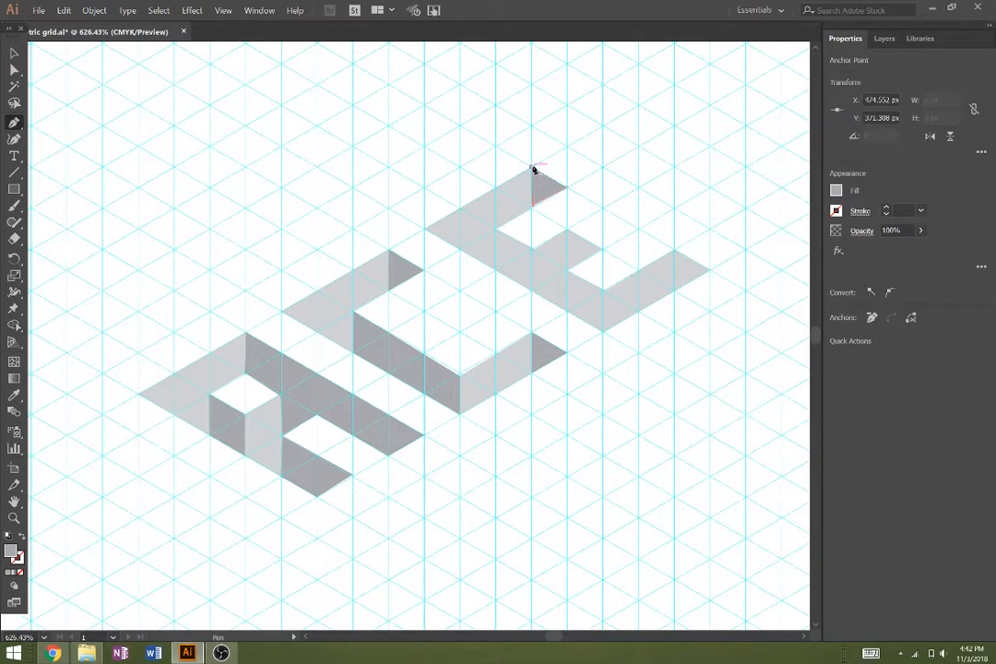
Draw a closed four-point side face with the Pen tool from the notch between the E's upper and middle arms to its lower edge
{"action": "left_click", "coordinate": [496, 230]}
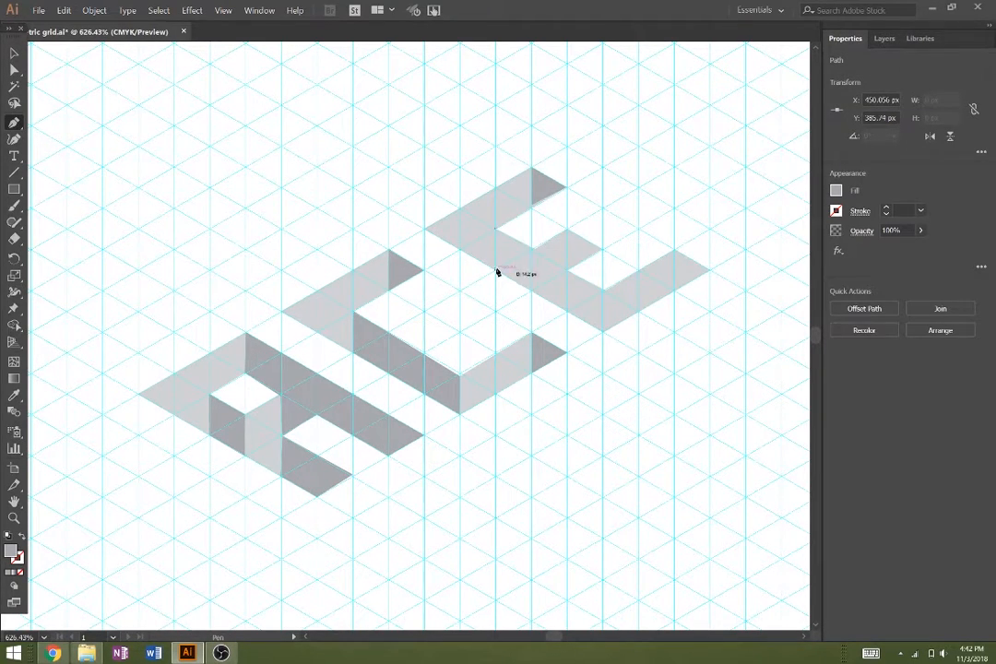
{"action": "left_click", "coordinate": [496, 269]}
{"action": "left_click", "coordinate": [531, 289]}
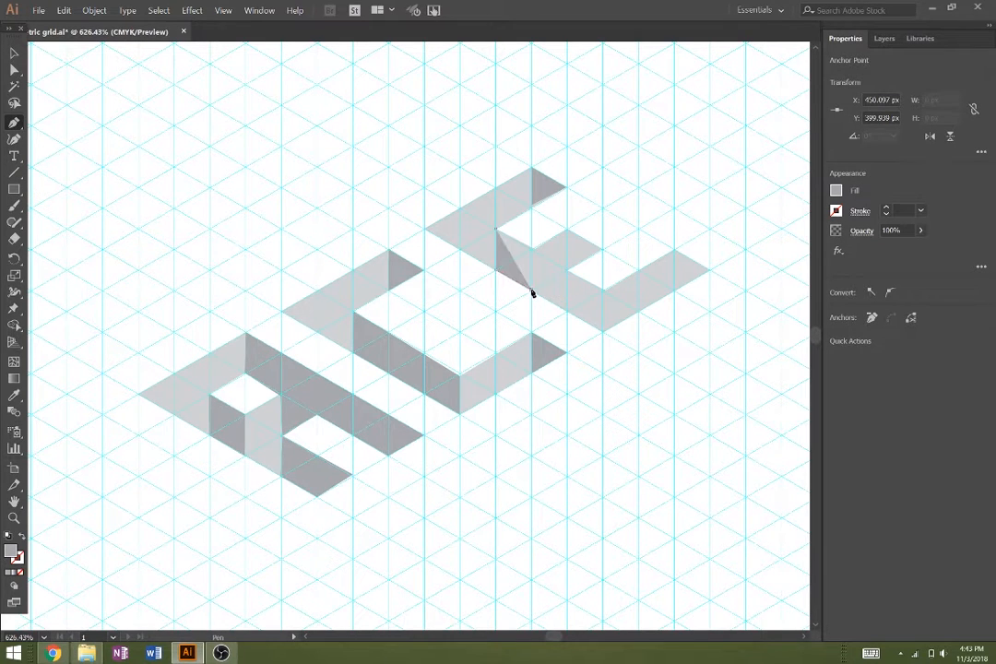
{"action": "left_click", "coordinate": [532, 250]}
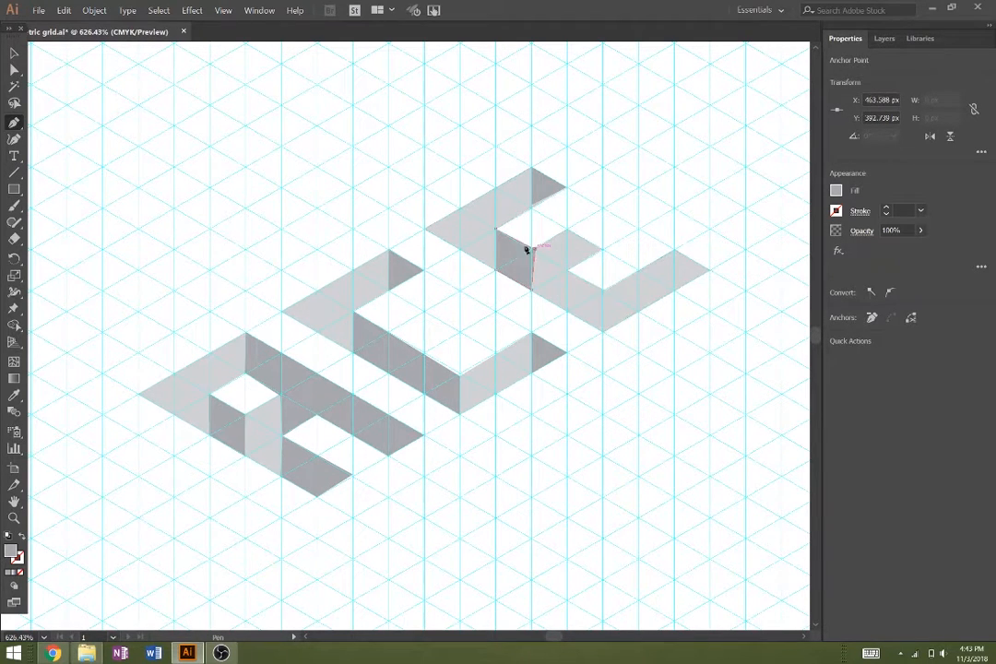
{"action": "left_click", "coordinate": [496, 232]}
Draw darker gray faces with the Pen tool at the notch between the E's middle and lower arms and on the middle arm's tip
{"action": "left_click", "coordinate": [605, 333]}
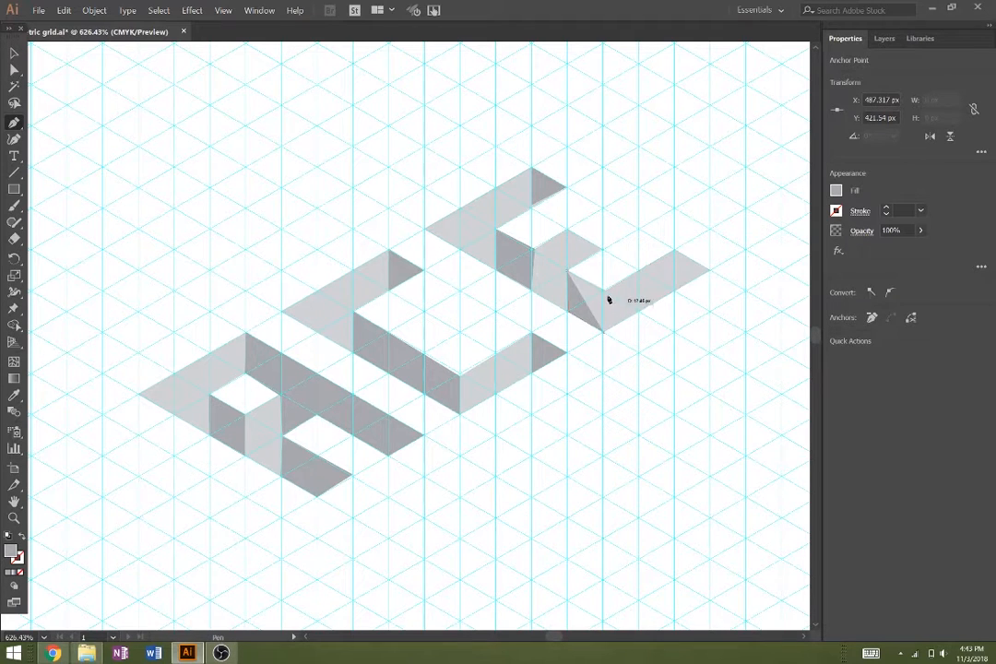
{"action": "left_click", "coordinate": [605, 288]}
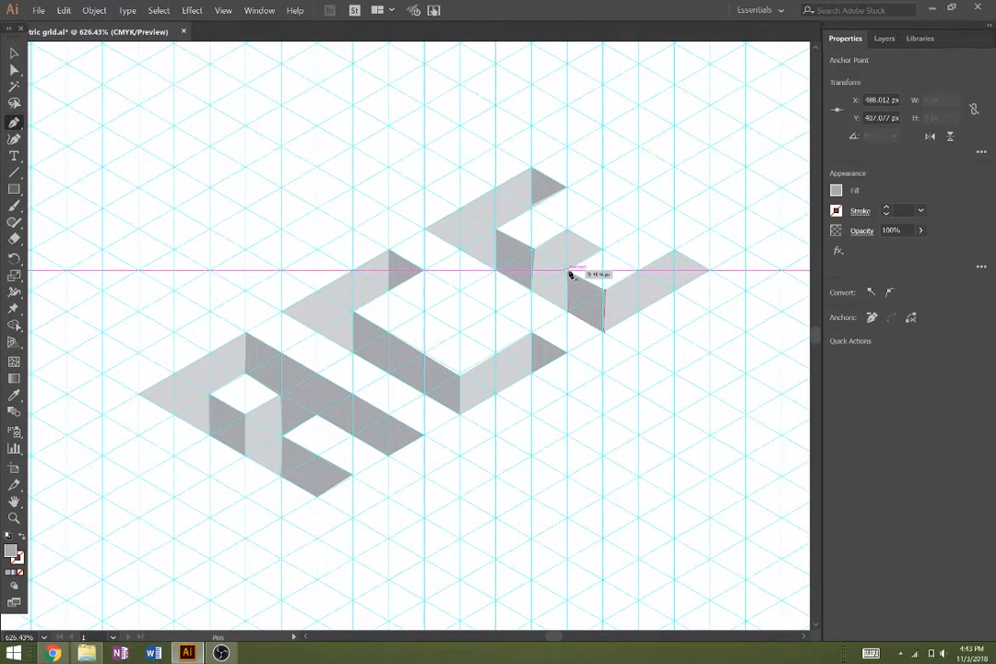
{"action": "left_click", "coordinate": [568, 270]}
{"action": "left_click", "coordinate": [567, 229]}
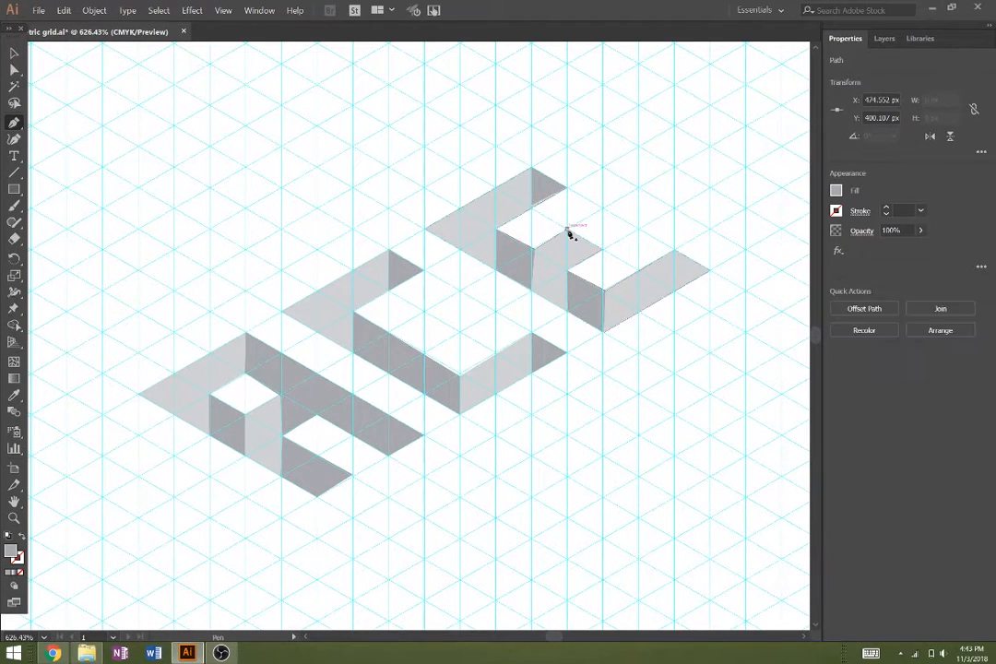
{"action": "left_click", "coordinate": [602, 250]}
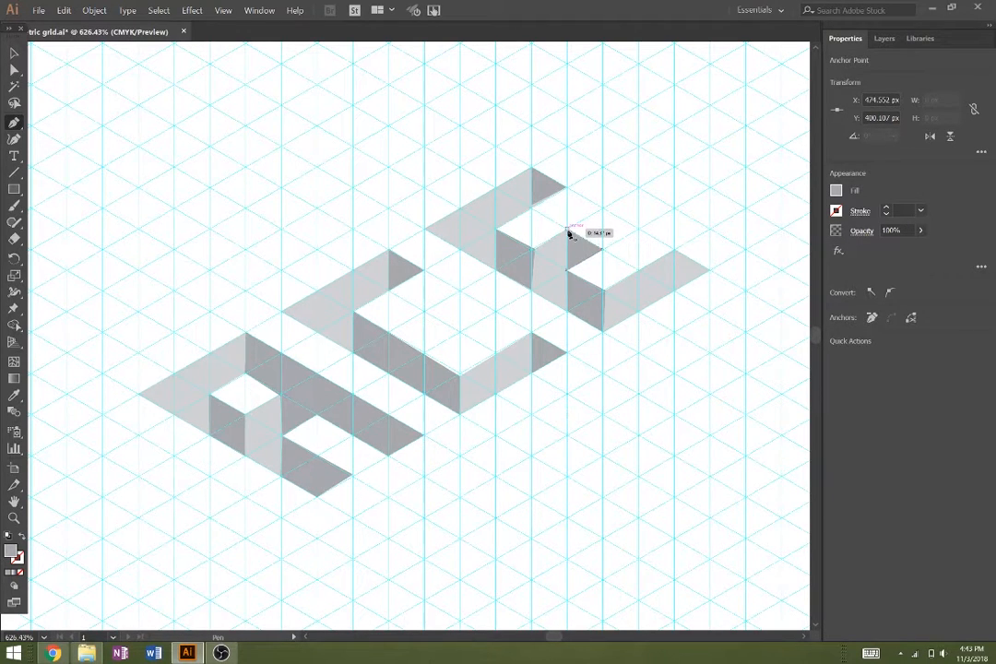
Draw a closed triangular darker gray face with the Pen tool on the tip of the E's lower arm
{"action": "left_click", "coordinate": [675, 251]}
{"action": "left_click", "coordinate": [676, 287]}
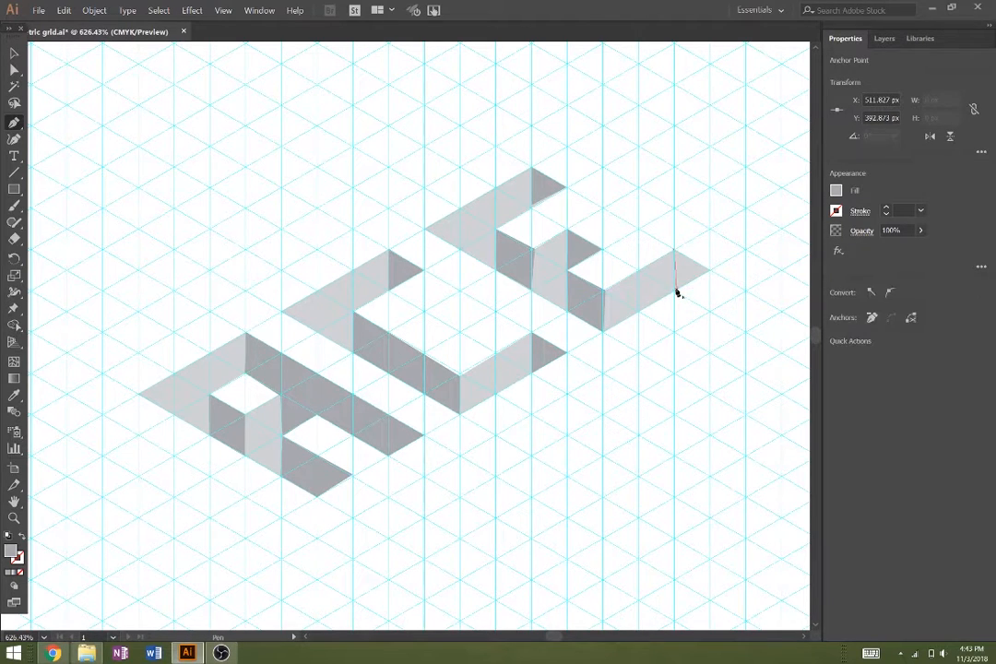
{"action": "left_click", "coordinate": [682, 288]}
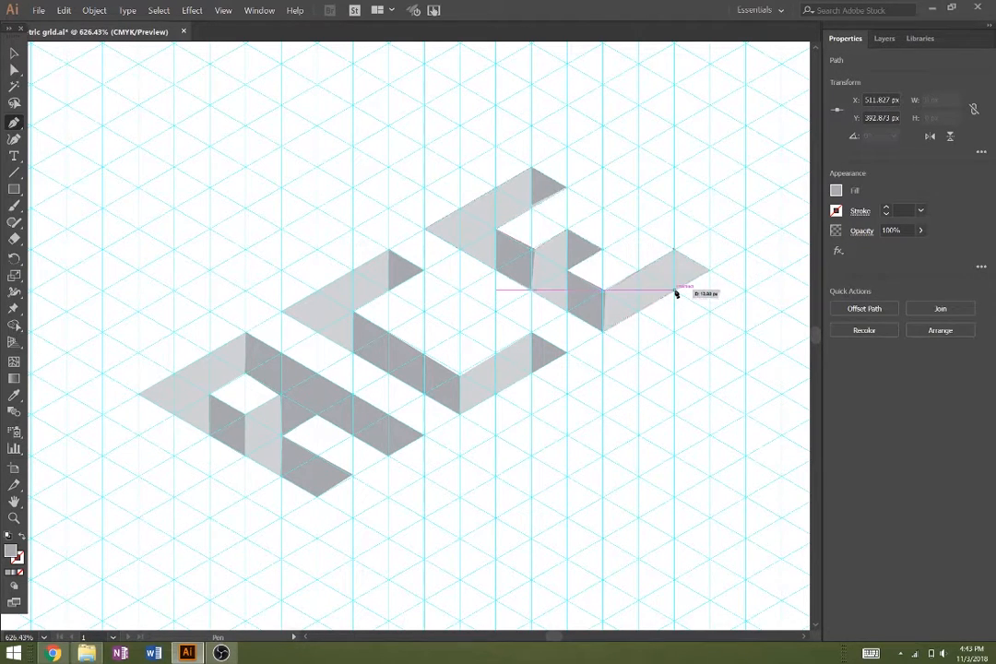
{"action": "left_click", "coordinate": [707, 273]}
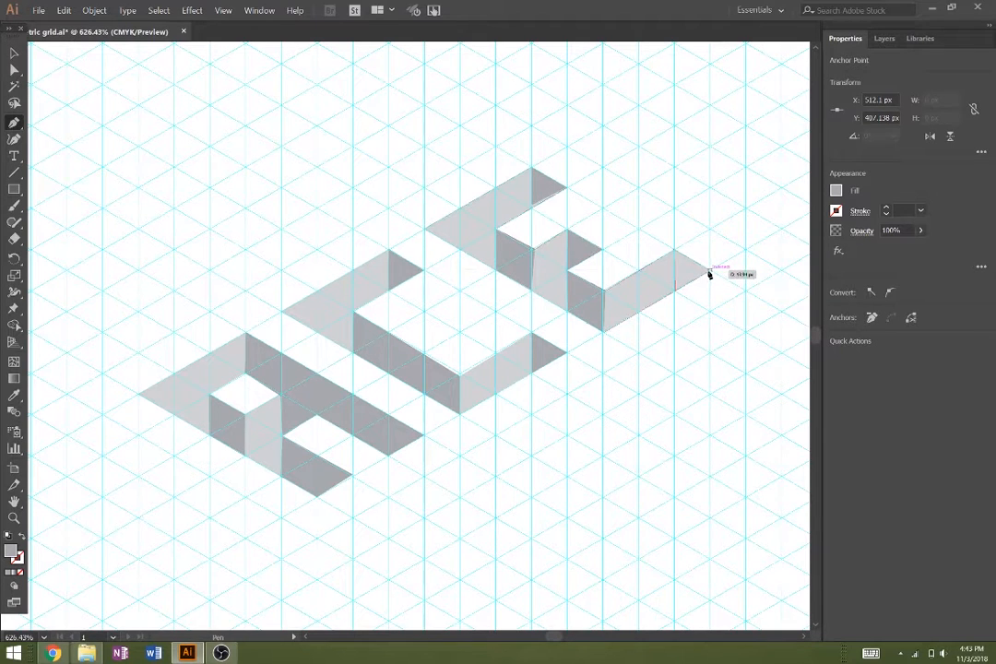
{"action": "left_click", "coordinate": [676, 251]}
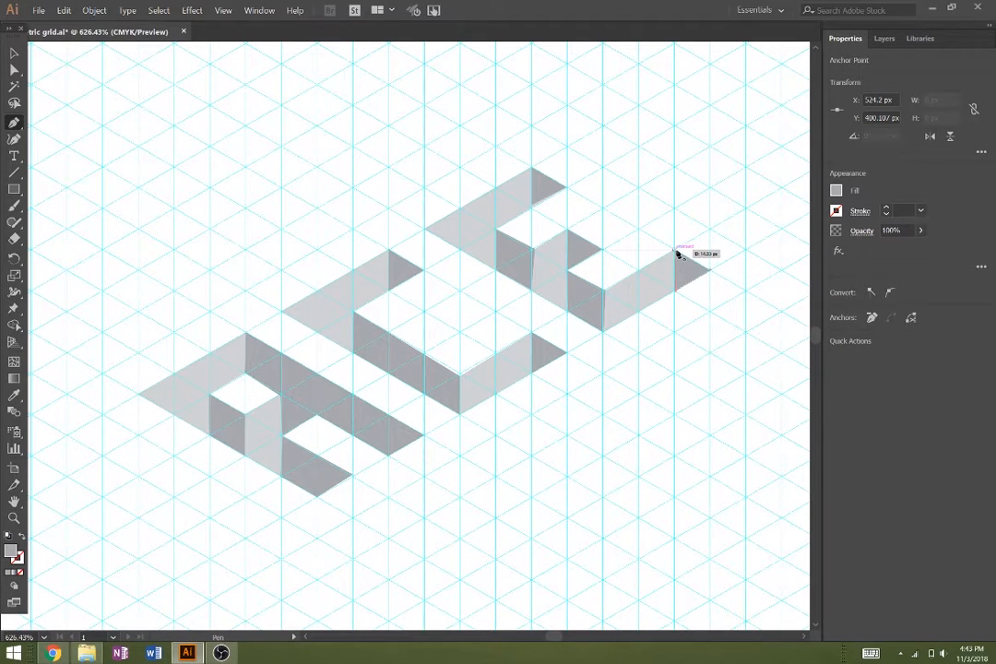
{"action": "left_click", "coordinate": [677, 252]}
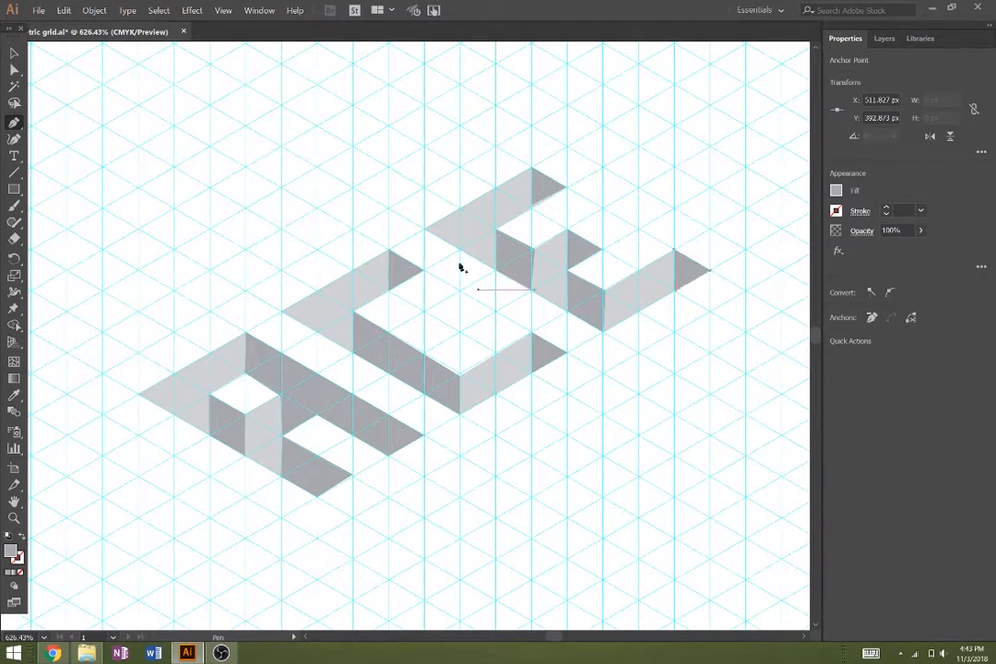
Move the corner anchors of the dark face and the E's base shape at the upper notch onto the grid intersection
{"action": "key", "text": "z"}
{"action": "left_click", "coordinate": [532, 237]}
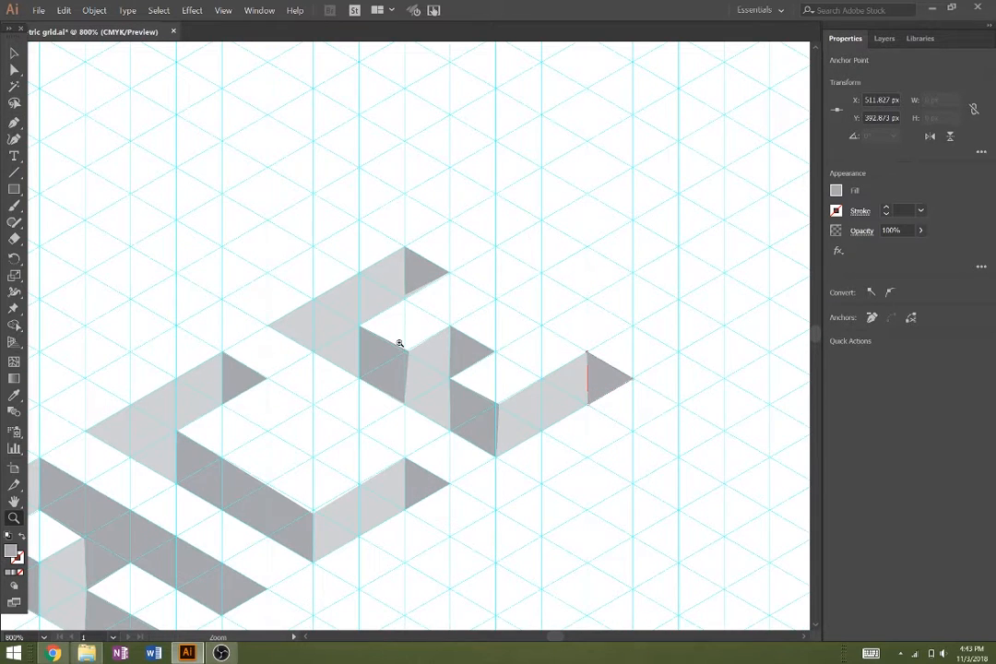
{"action": "left_click", "coordinate": [366, 345]}
{"action": "left_click", "coordinate": [456, 320]}
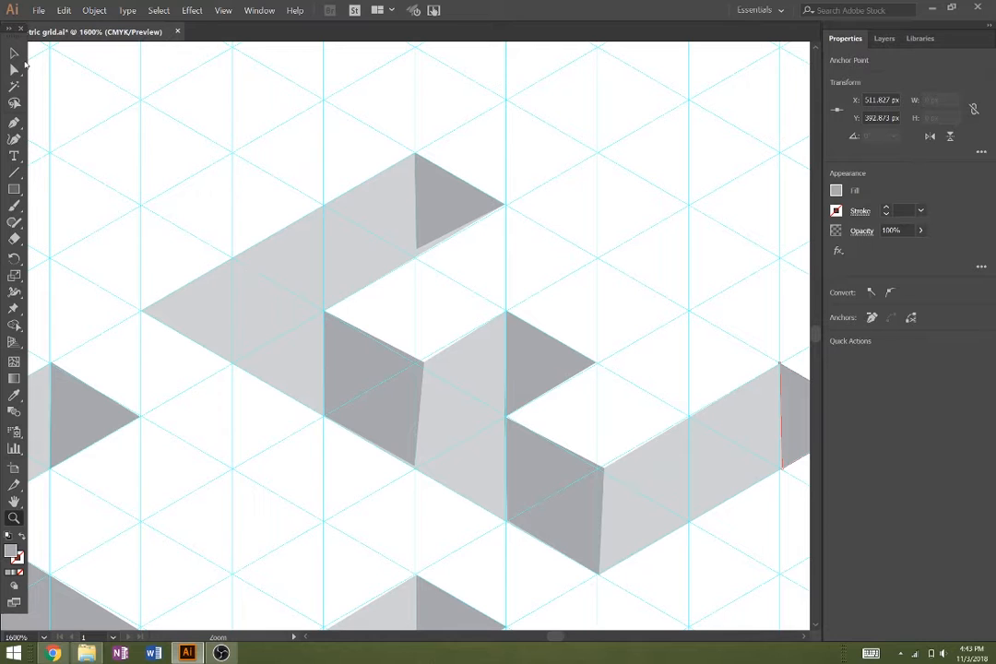
{"action": "left_click", "coordinate": [14, 69]}
{"action": "left_click", "coordinate": [419, 371]}
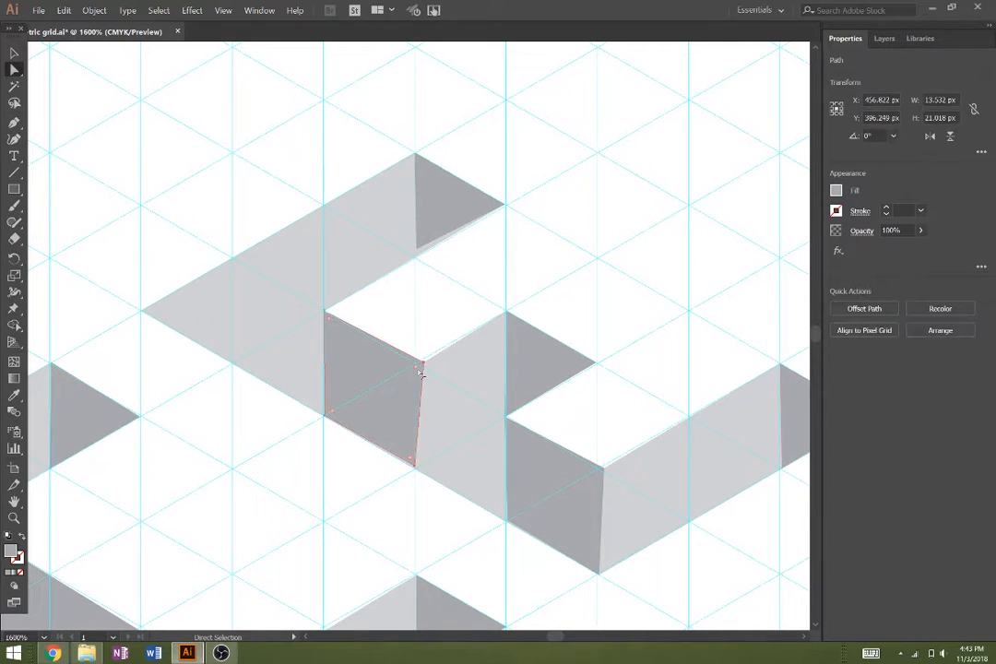
{"action": "left_click_drag", "start_coordinate": [421, 364], "coordinate": [414, 363]}
{"action": "left_click", "coordinate": [430, 337]}
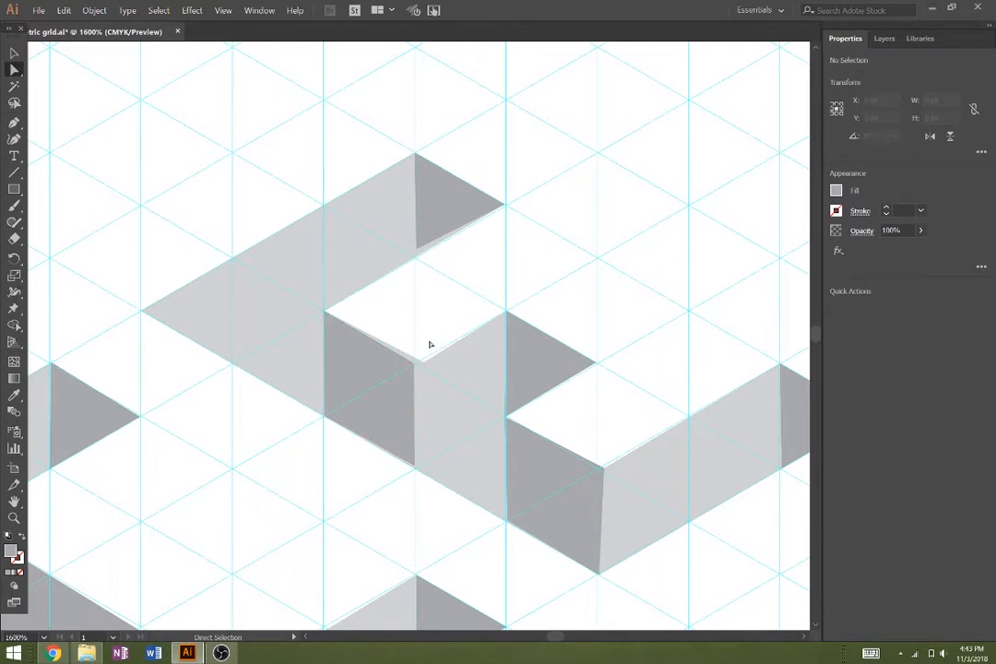
{"action": "left_click", "coordinate": [429, 378]}
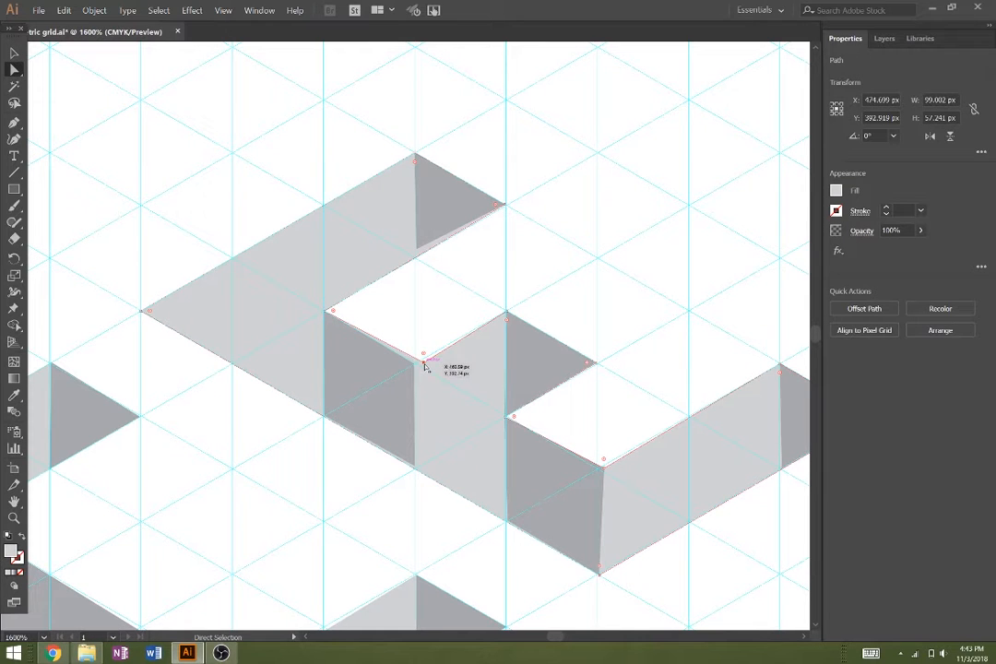
{"action": "mouse_move", "coordinate": [423, 359]}
{"action": "left_mouse_down"}
{"action": "mouse_move", "coordinate": [414, 367]}
{"action": "mouse_move", "coordinate": [413, 356]}
{"action": "left_mouse_up"}
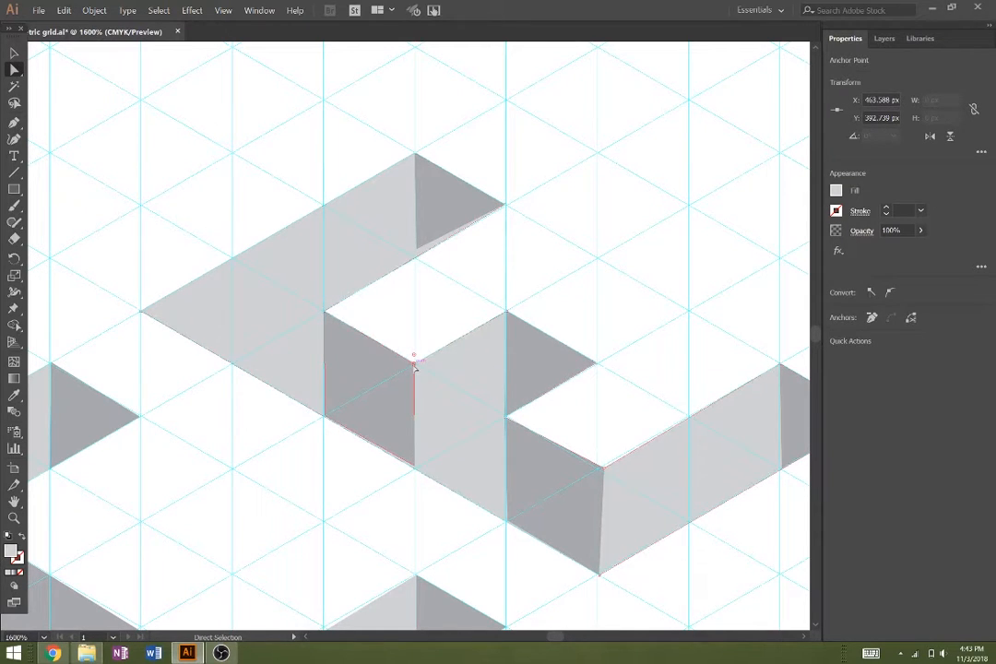
Align the corner anchors of the dark face and the E's base shape at the lower notch with the grid intersection
{"action": "left_click", "coordinate": [572, 491]}
{"action": "left_click", "coordinate": [645, 512]}
{"action": "key", "text": "ctrl+z"}
{"action": "left_click", "coordinate": [585, 492]}
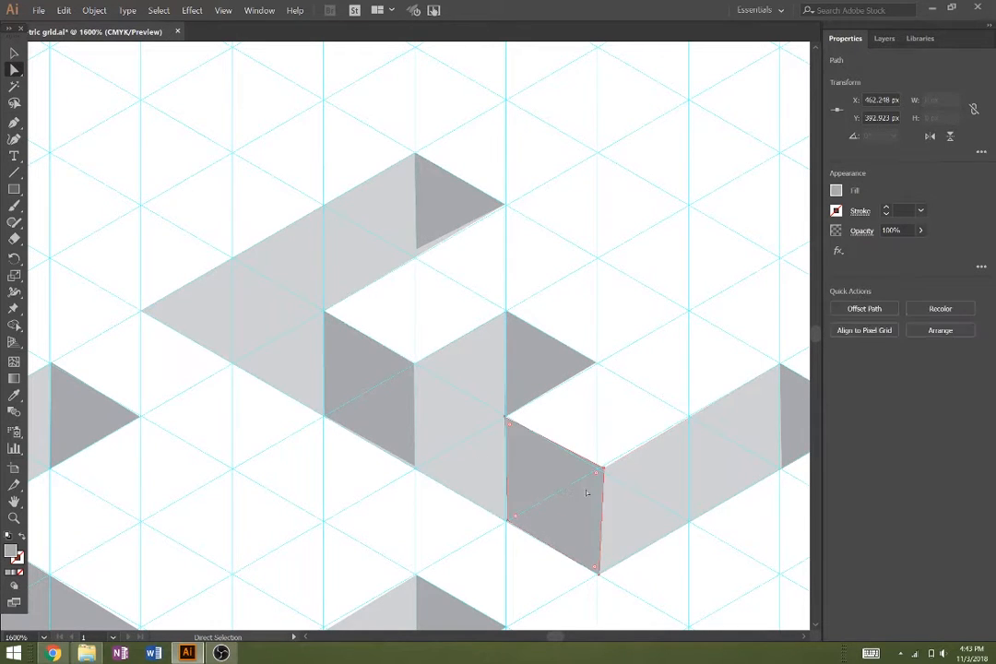
{"action": "left_click", "coordinate": [594, 496]}
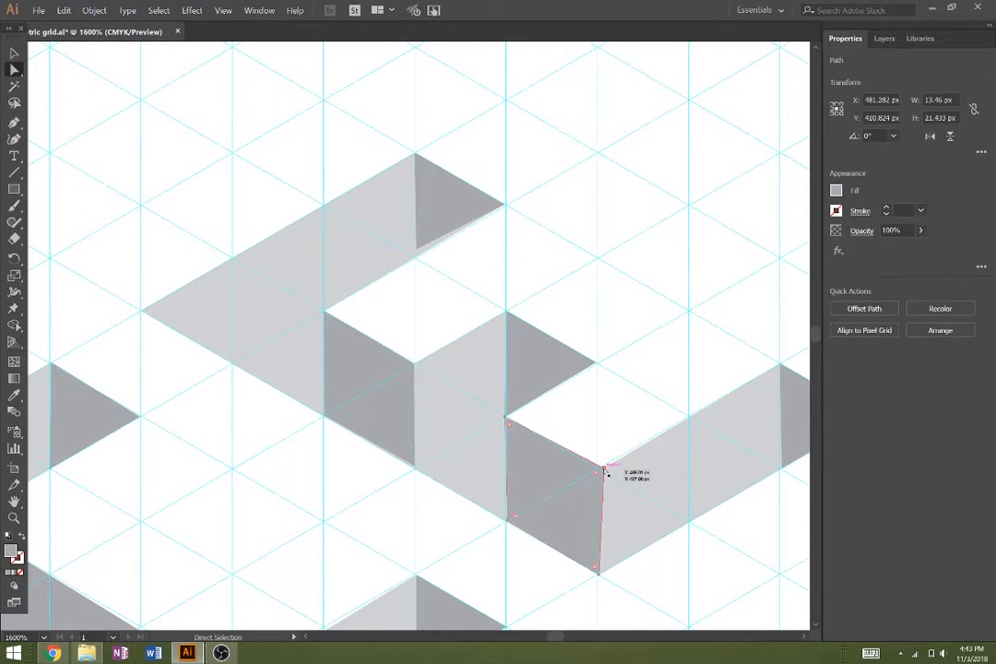
{"action": "mouse_move", "coordinate": [604, 469]}
{"action": "left_mouse_down"}
{"action": "mouse_move", "coordinate": [595, 474]}
{"action": "mouse_move", "coordinate": [611, 443]}
{"action": "mouse_move", "coordinate": [597, 471]}
{"action": "left_mouse_up"}
{"action": "key", "text": "ctrl+z"}
{"action": "left_click", "coordinate": [607, 473]}
Hide the grid on Layer 1 to inspect the shaded letters' edges without it, and show the grid again
{"action": "key", "text": "z"}
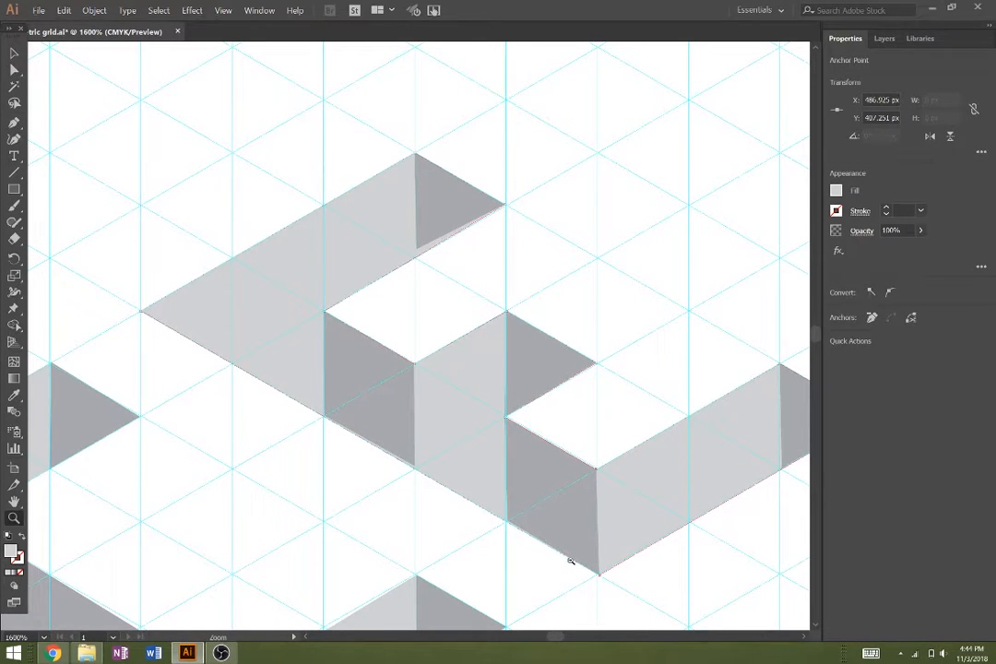
{"action": "left_click", "coordinate": [570, 560], "text": "alt"}
{"action": "left_click", "coordinate": [474, 527], "text": "alt"}
{"action": "left_click_drag", "start_coordinate": [339, 484], "coordinate": [604, 519]}
{"action": "left_click_drag", "start_coordinate": [505, 479], "coordinate": [476, 501]}
{"action": "left_click", "coordinate": [884, 39]}
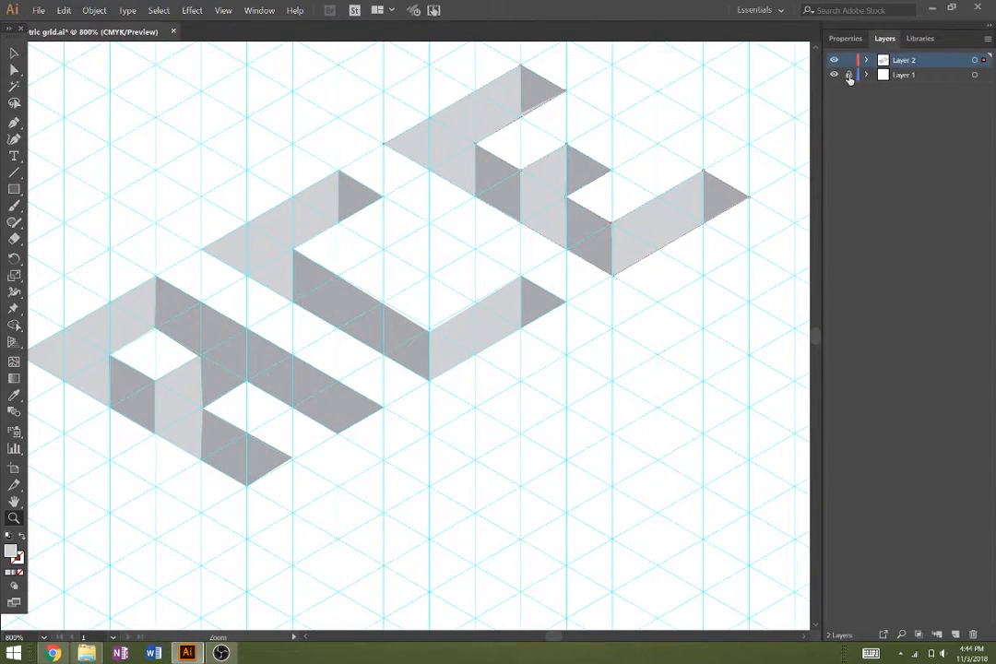
{"action": "left_click", "coordinate": [834, 75]}
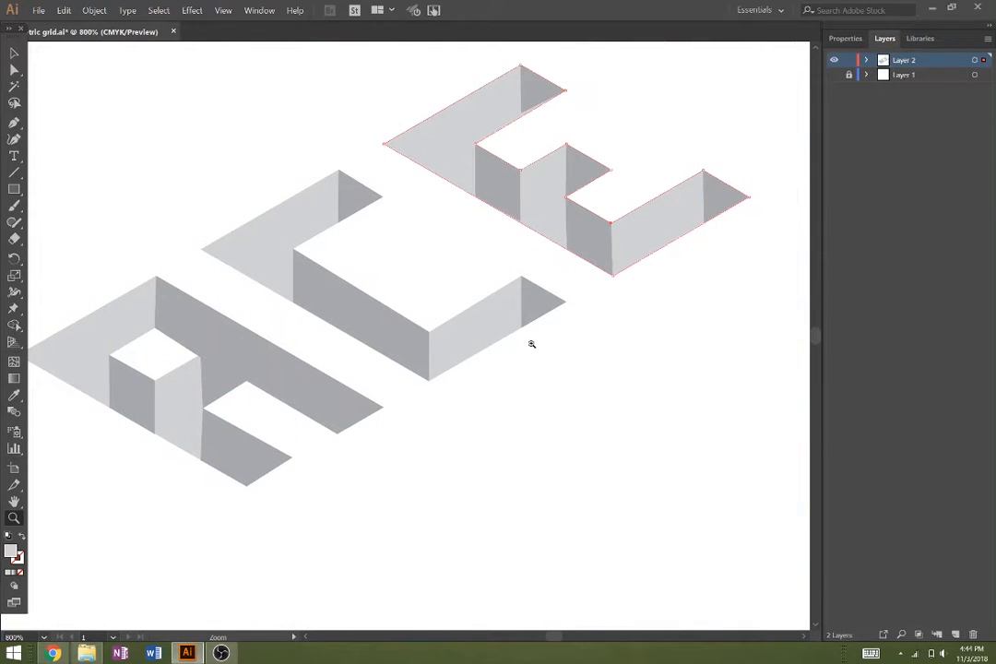
{"action": "key", "text": "v"}
{"action": "left_click", "coordinate": [602, 379]}
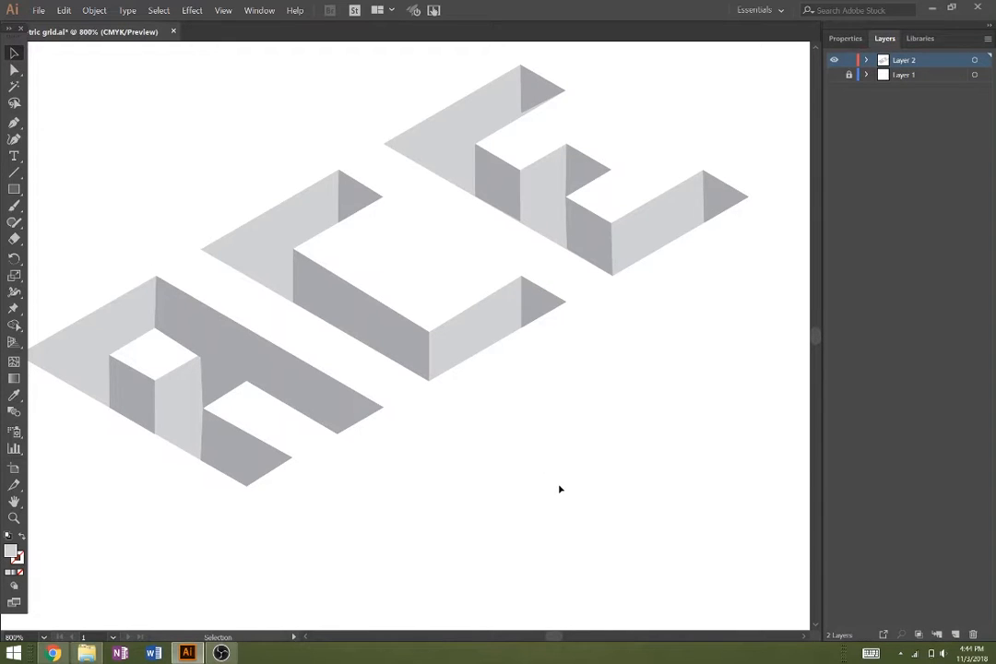
{"action": "left_click", "coordinate": [212, 386]}
{"action": "left_click", "coordinate": [211, 453]}
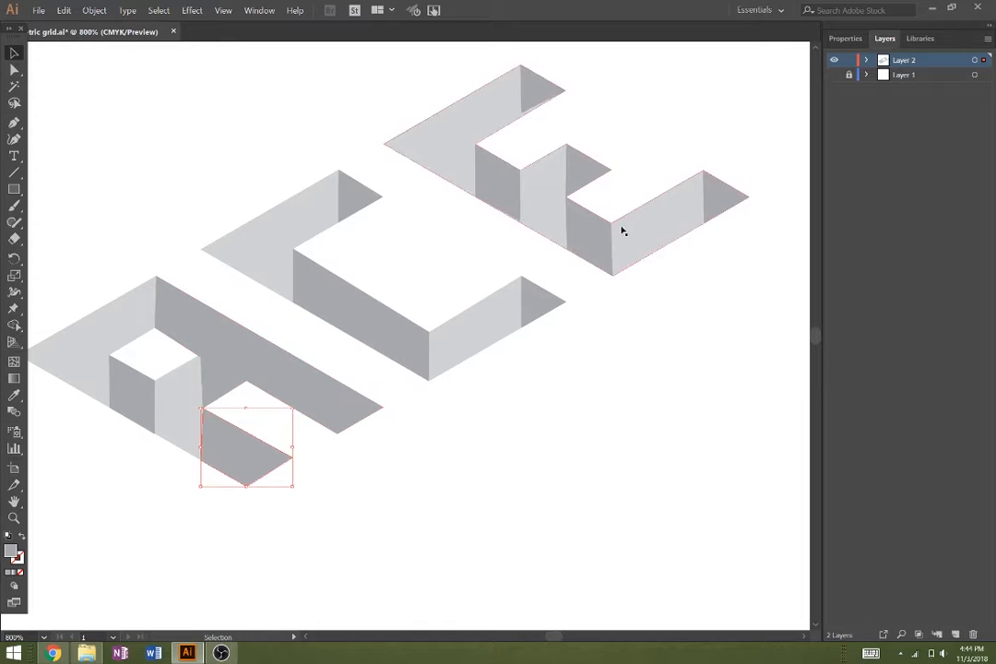
{"action": "left_click", "coordinate": [834, 75]}
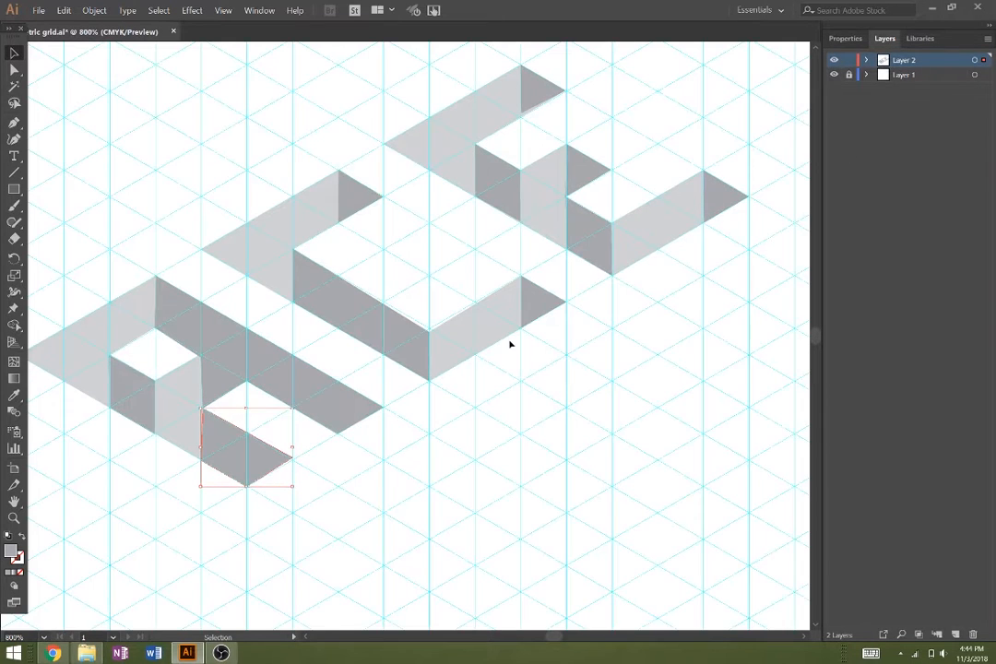
Move the overlapping anchors at the inner corner between the A's legs onto the grid intersection to straighten the vertical edge
{"action": "key", "text": "z"}
{"action": "left_click", "coordinate": [214, 467]}
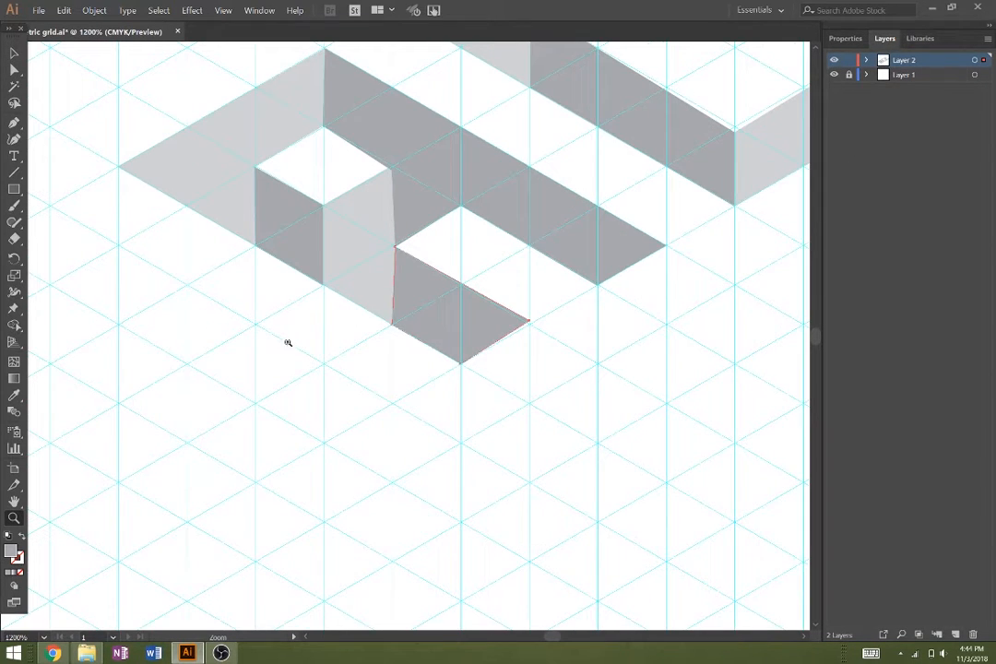
{"action": "left_click", "coordinate": [423, 280]}
{"action": "left_click", "coordinate": [385, 362]}
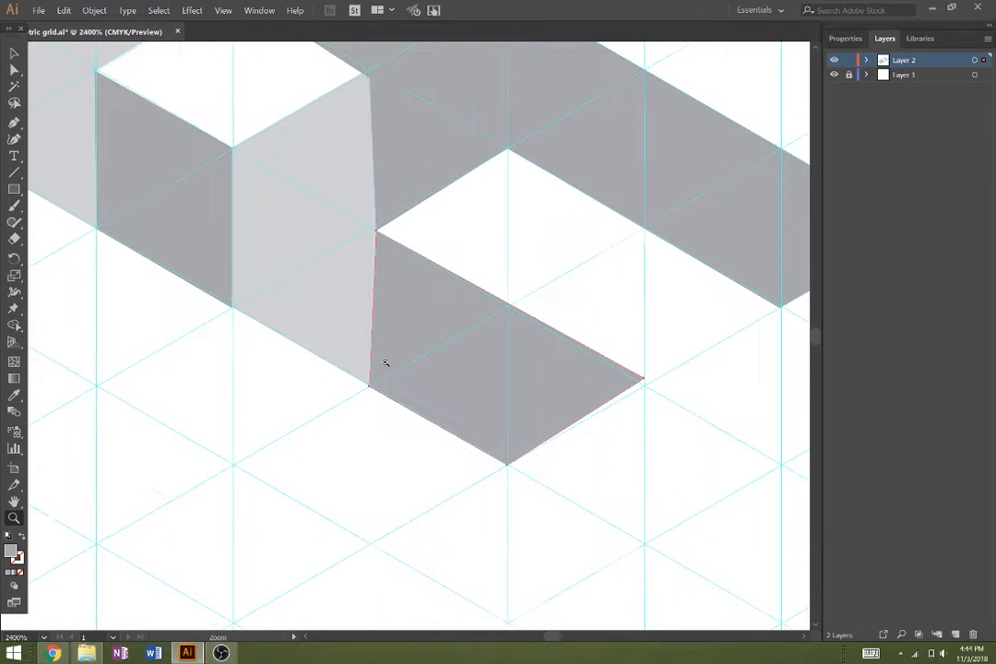
{"action": "key", "text": "a"}
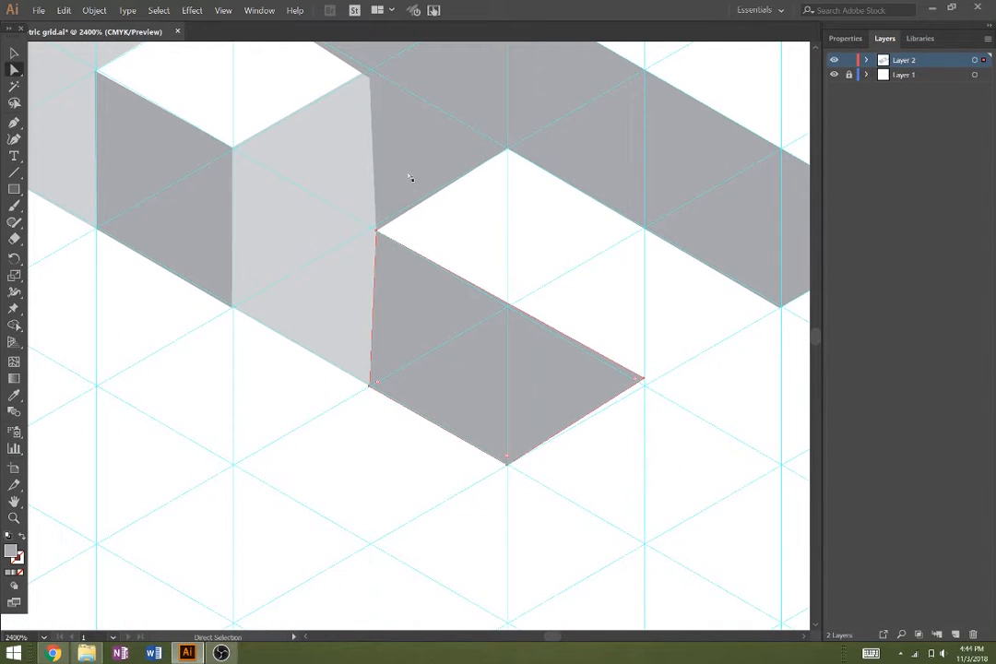
{"action": "left_click", "coordinate": [409, 181]}
{"action": "left_click_drag", "start_coordinate": [378, 230], "coordinate": [371, 227]}
{"action": "left_click_drag", "start_coordinate": [377, 231], "coordinate": [373, 230]}
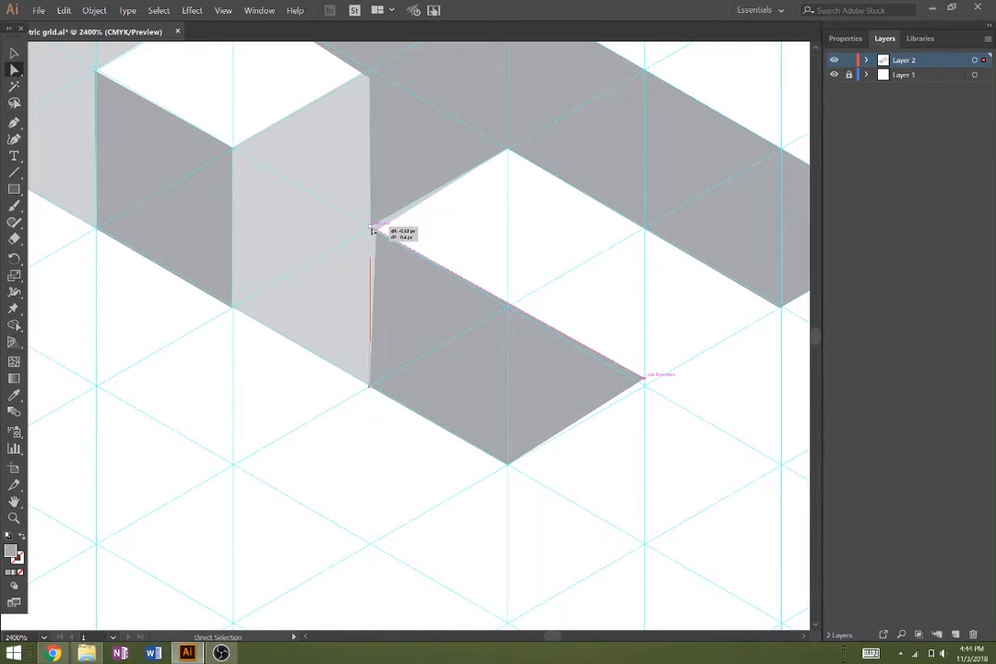
{"action": "left_click", "coordinate": [345, 260]}
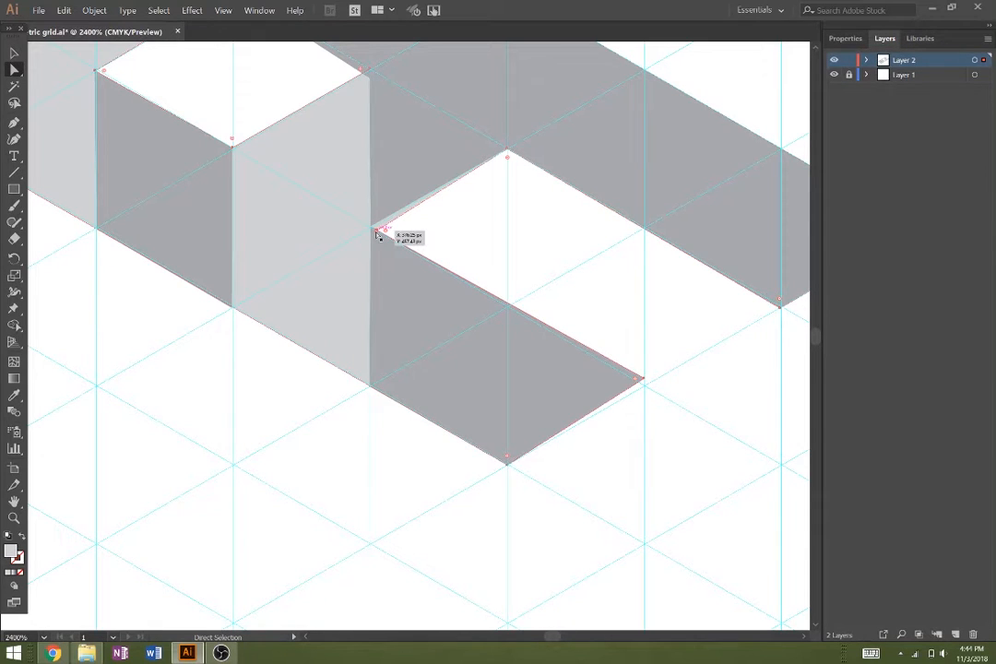
{"action": "left_click_drag", "start_coordinate": [378, 235], "coordinate": [376, 225]}
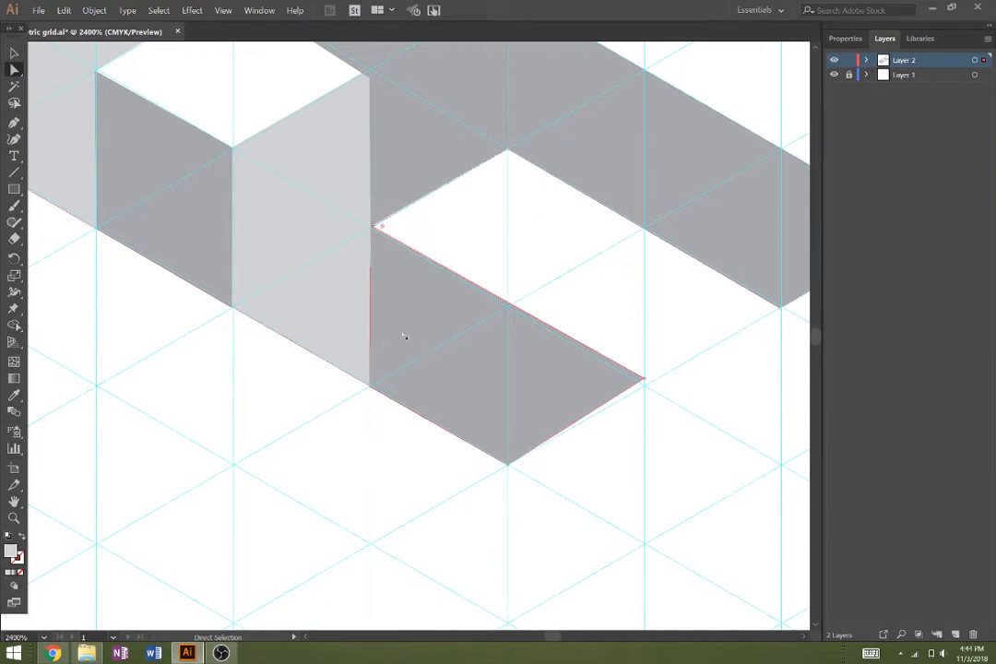
Draw the light gray base shape of an L along the isometric grid below the A with the Pen tool
{"action": "key", "text": "z"}
{"action": "left_click", "coordinate": [321, 426], "text": "alt"}
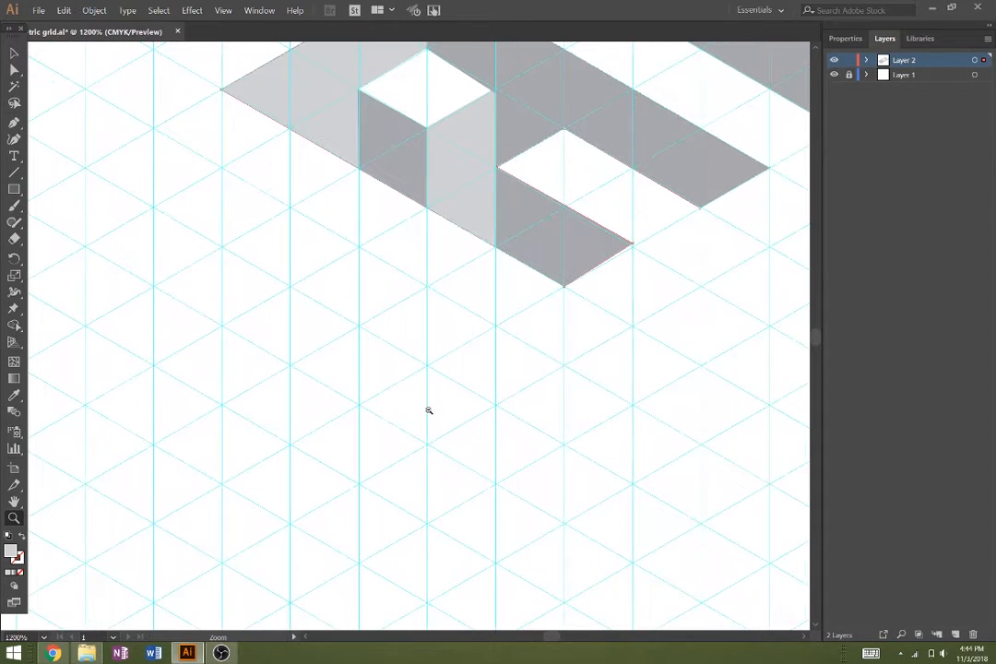
{"action": "left_click_drag", "start_coordinate": [422, 406], "coordinate": [295, 468]}
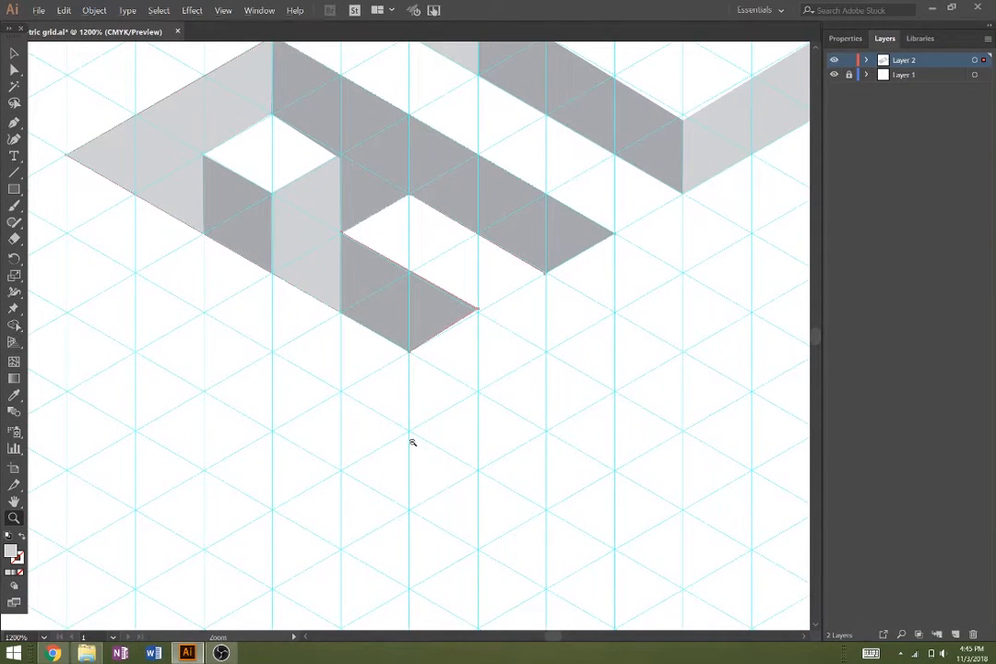
{"action": "left_click", "coordinate": [412, 443], "text": "alt"}
{"action": "left_click_drag", "start_coordinate": [392, 444], "coordinate": [307, 504]}
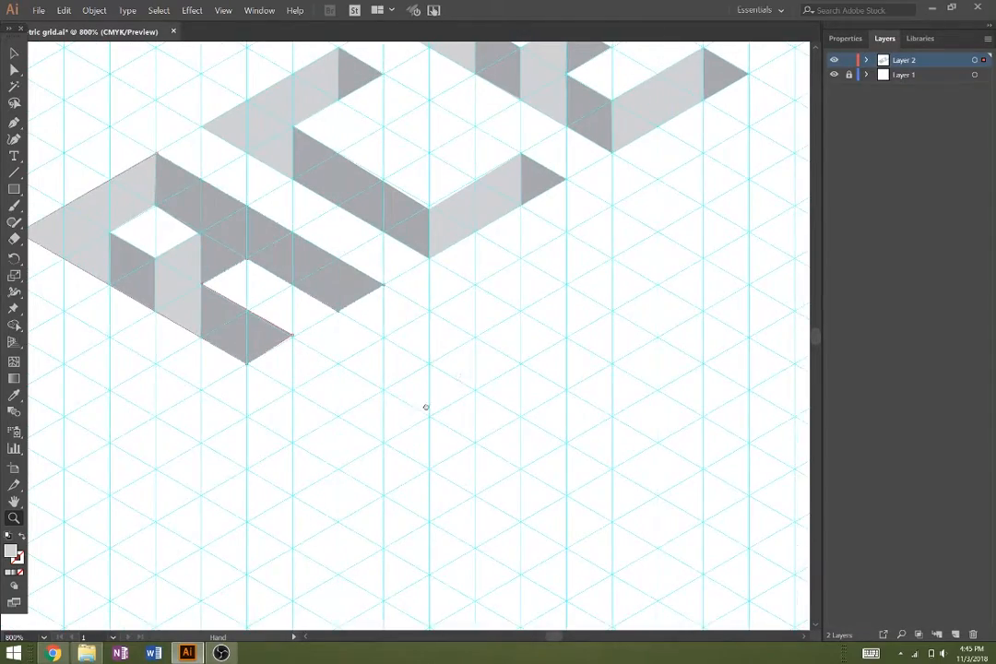
{"action": "left_click_drag", "start_coordinate": [424, 406], "coordinate": [406, 435]}
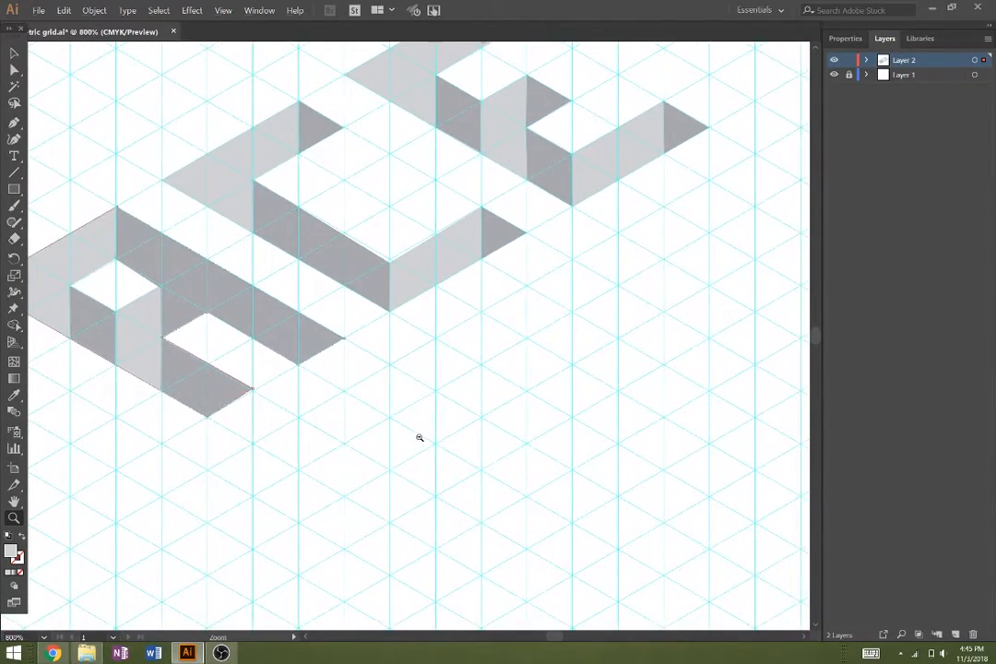
{"action": "left_click", "coordinate": [420, 437], "text": "alt"}
{"action": "left_click_drag", "start_coordinate": [472, 363], "coordinate": [431, 434]}
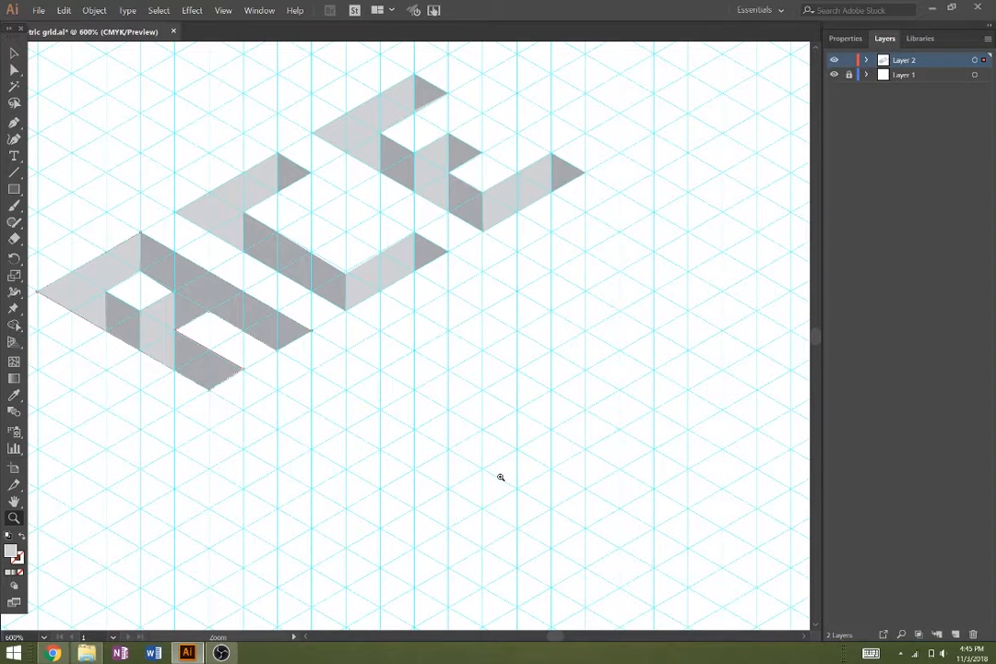
{"action": "left_click", "coordinate": [14, 54]}
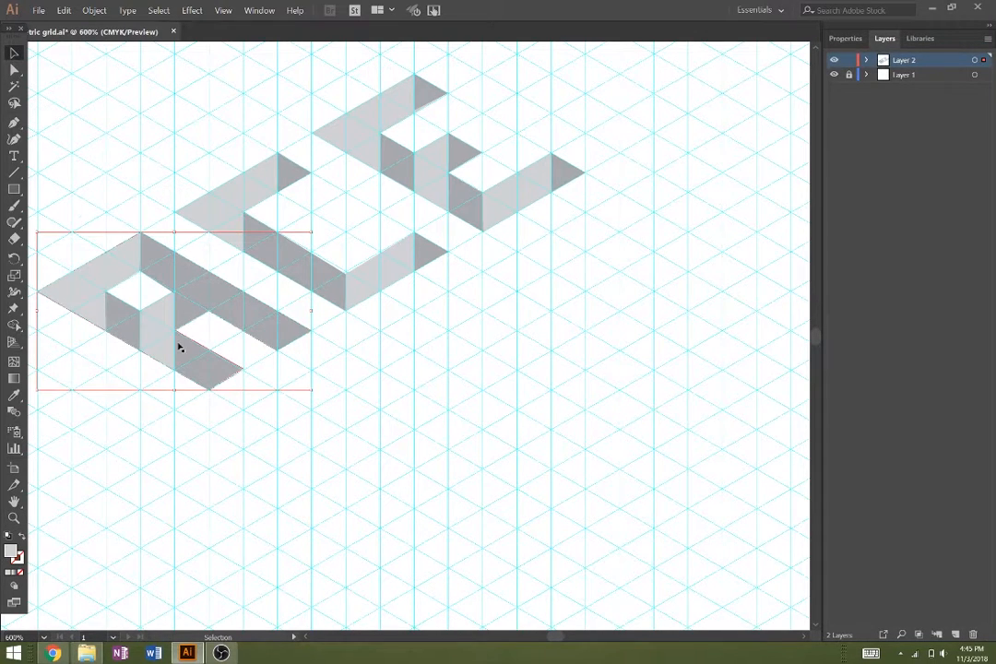
{"action": "left_click", "coordinate": [39, 120]}
{"action": "left_click", "coordinate": [14, 121]}
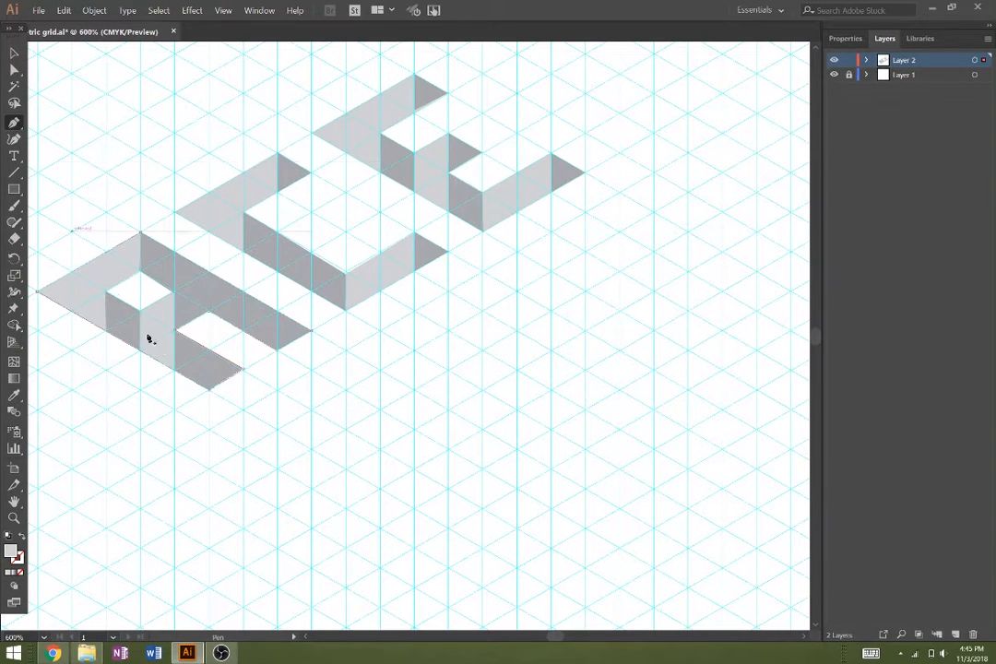
{"action": "left_click", "coordinate": [245, 411]}
{"action": "left_click", "coordinate": [277, 391]}
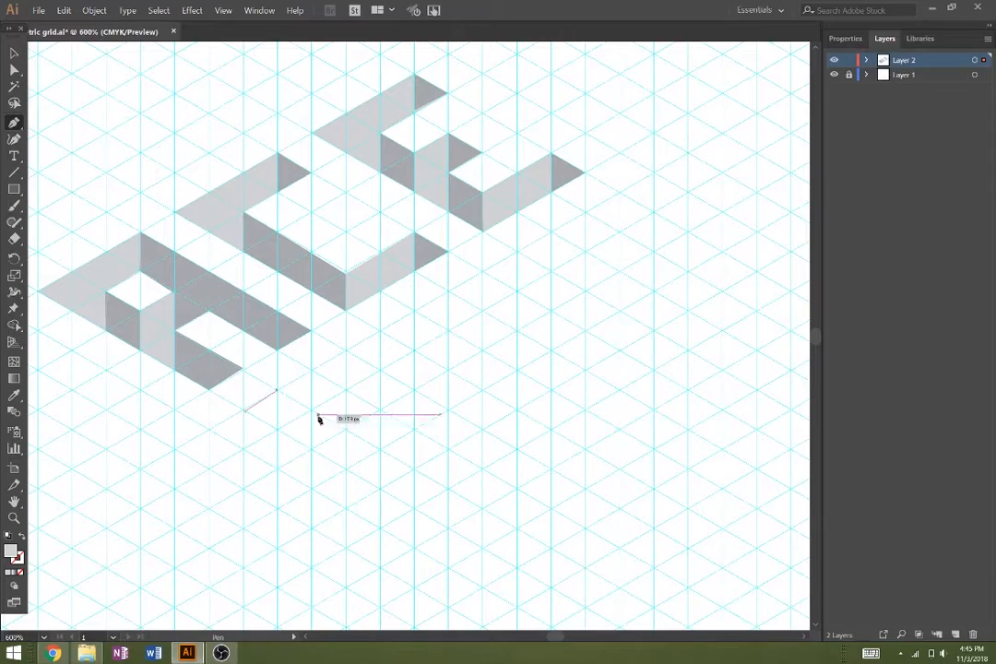
{"action": "left_click", "coordinate": [414, 469]}
{"action": "left_click", "coordinate": [480, 430]}
{"action": "left_click", "coordinate": [516, 449]}
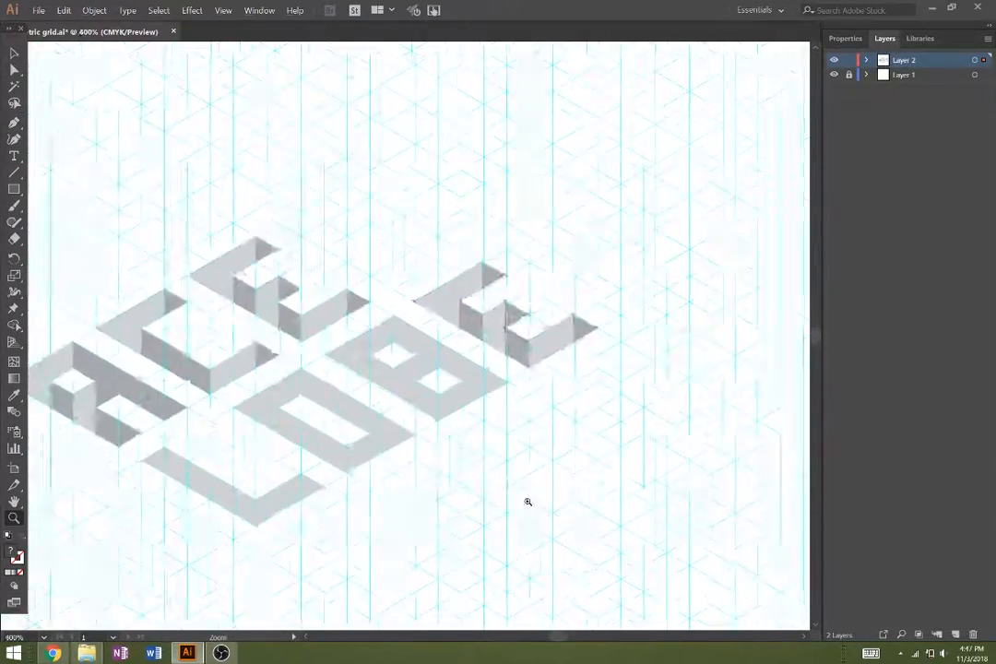
Draw darker gray side faces with the Pen tool on the light gray letters of the second row
{"action": "left_click_drag", "start_coordinate": [338, 315], "coordinate": [522, 396]}
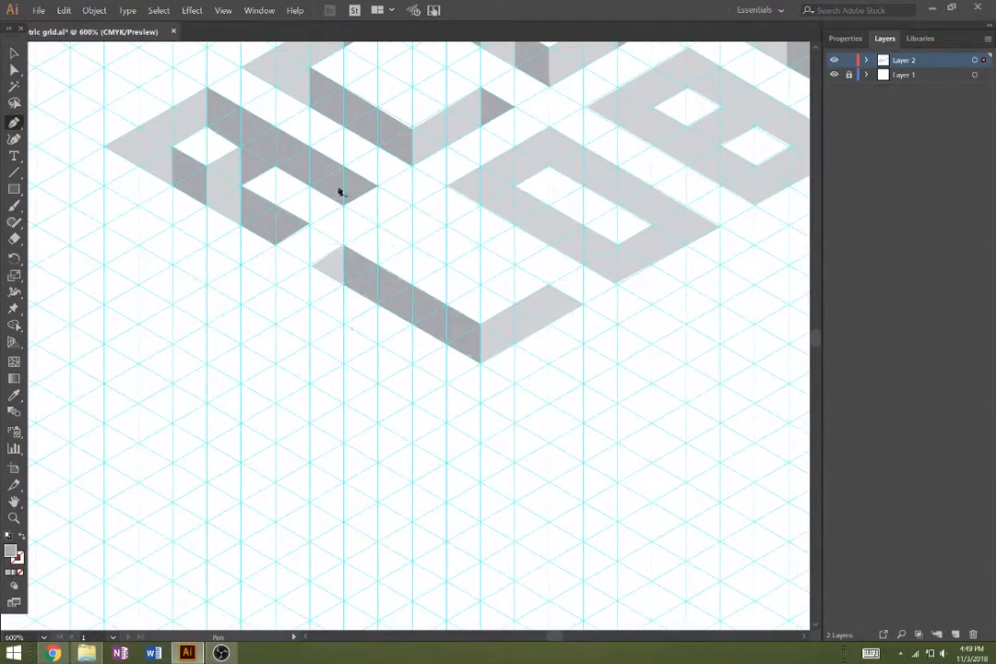
{"action": "left_click", "coordinate": [540, 200]}
{"action": "left_click", "coordinate": [722, 189]}
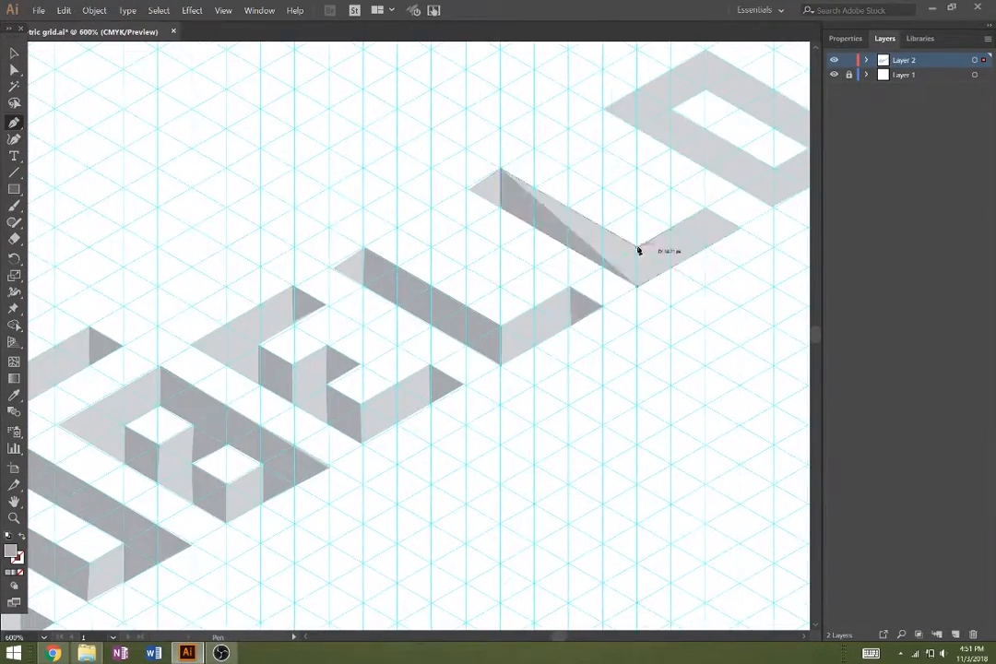